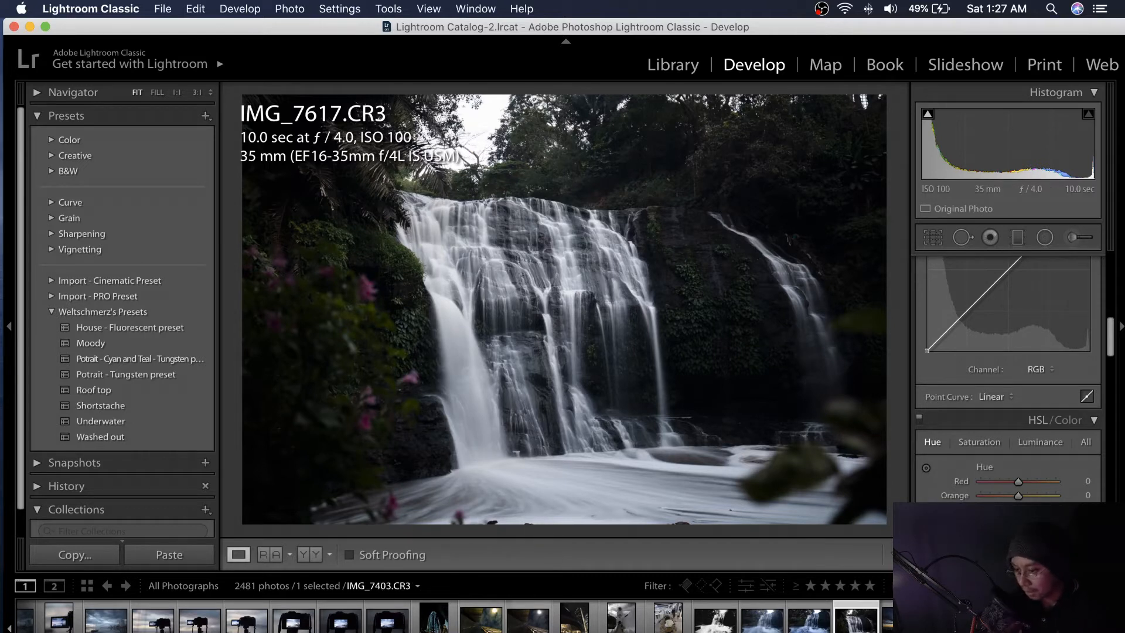
- Browse the photos IMG_7403.CR3, IMG_7404.CR3, IMG_7361.CR3 and IMG_7362-Edit.tif to find one to edit
{"action": "left_click", "coordinate": [479, 624]}
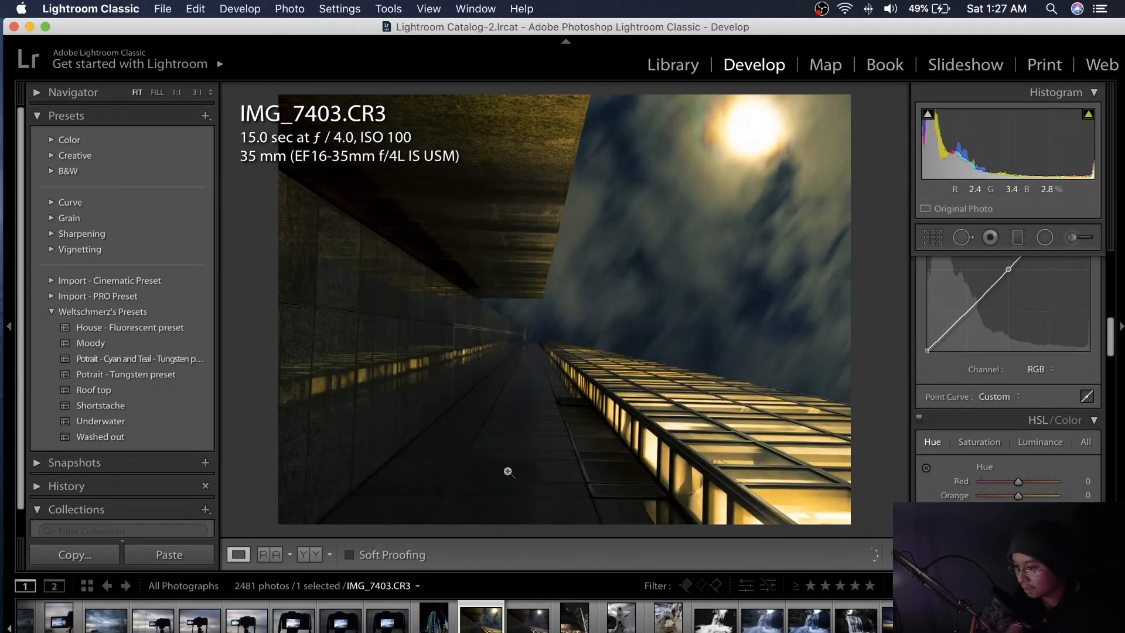
{"action": "key", "text": "Right"}
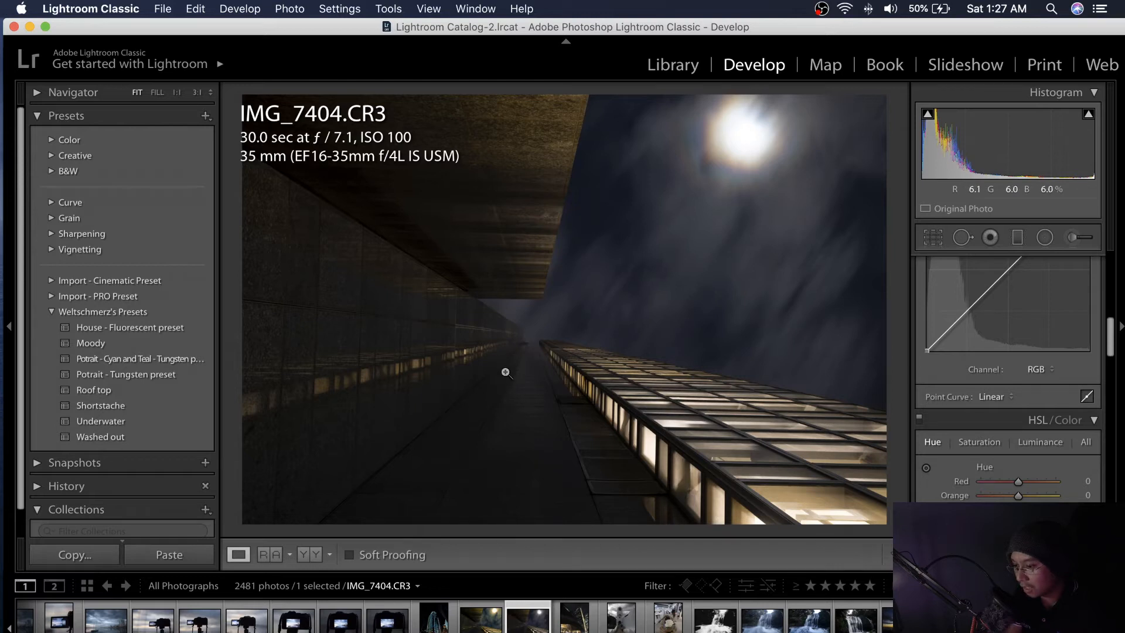
{"action": "scroll", "coordinate": [262, 628], "scroll_direction": "left", "scroll_amount": 1}
{"action": "scroll", "coordinate": [262, 627], "scroll_direction": "left", "scroll_amount": 15}
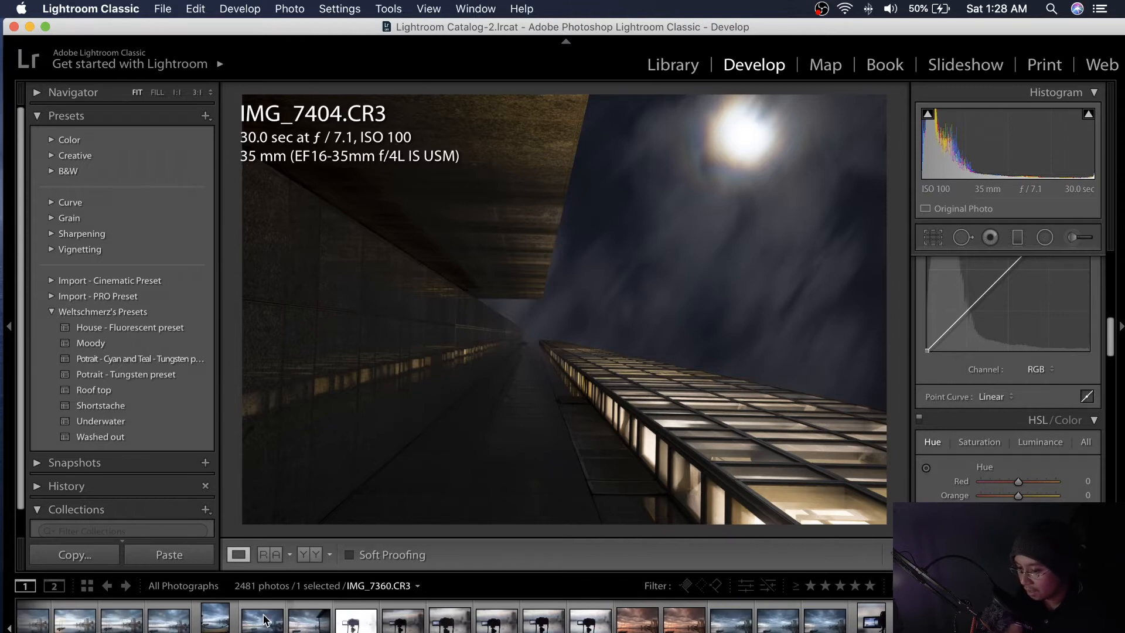
{"action": "left_click", "coordinate": [297, 618]}
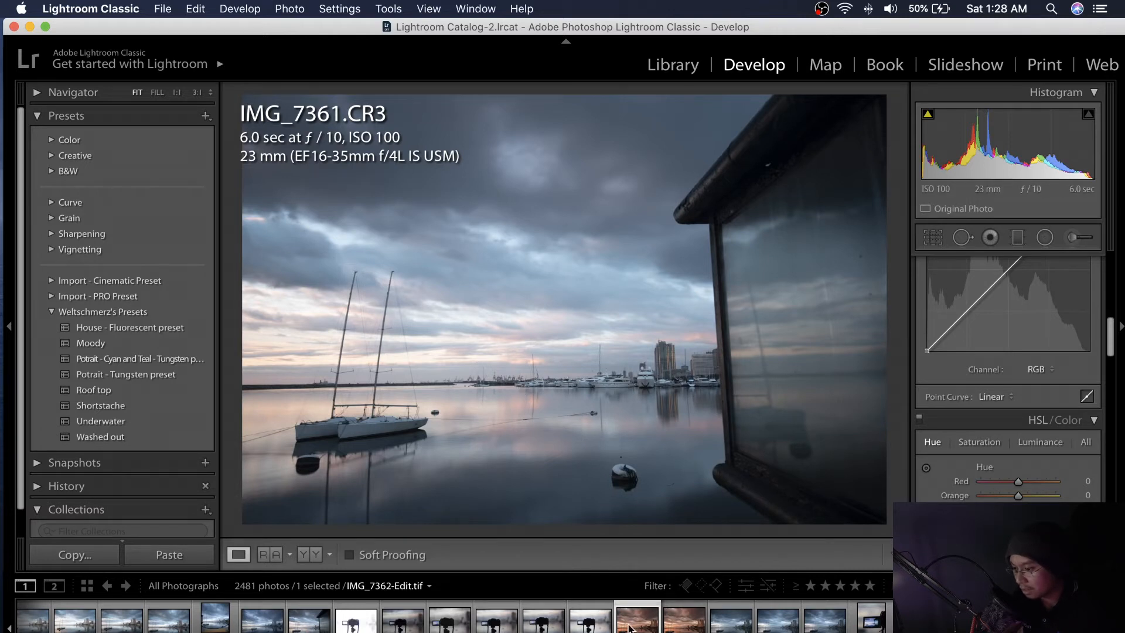
{"action": "left_click", "coordinate": [621, 601]}
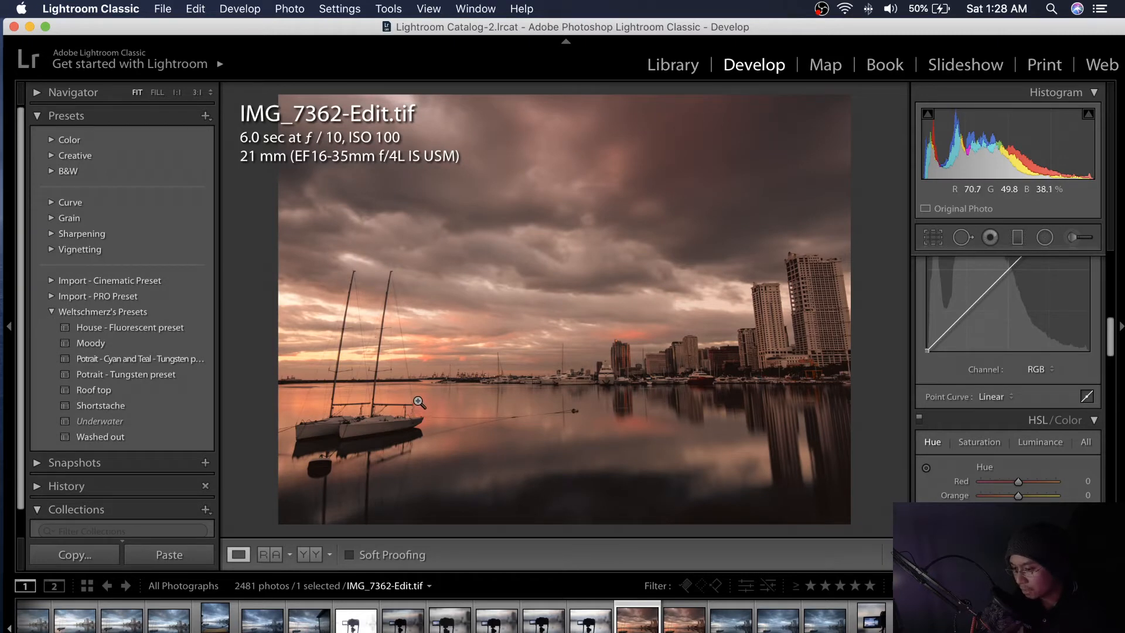
- Open IMG_7361.CR3 and inspect the moored yachts along the horizon at full size, then return to the fitted view
{"action": "left_click", "coordinate": [312, 625]}
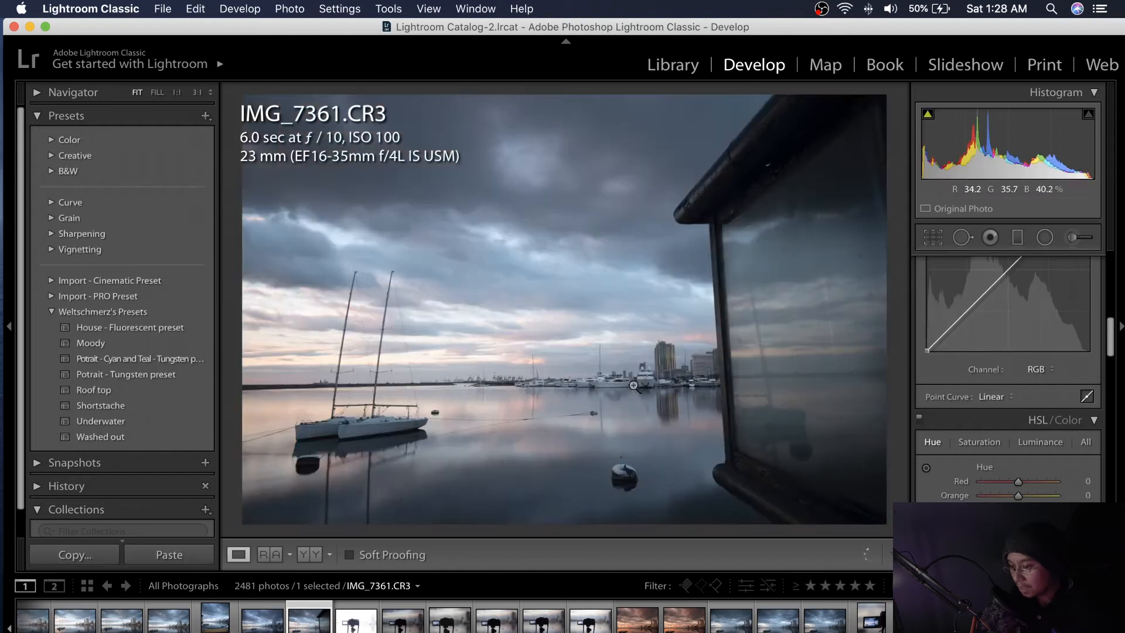
{"action": "left_click", "coordinate": [650, 390]}
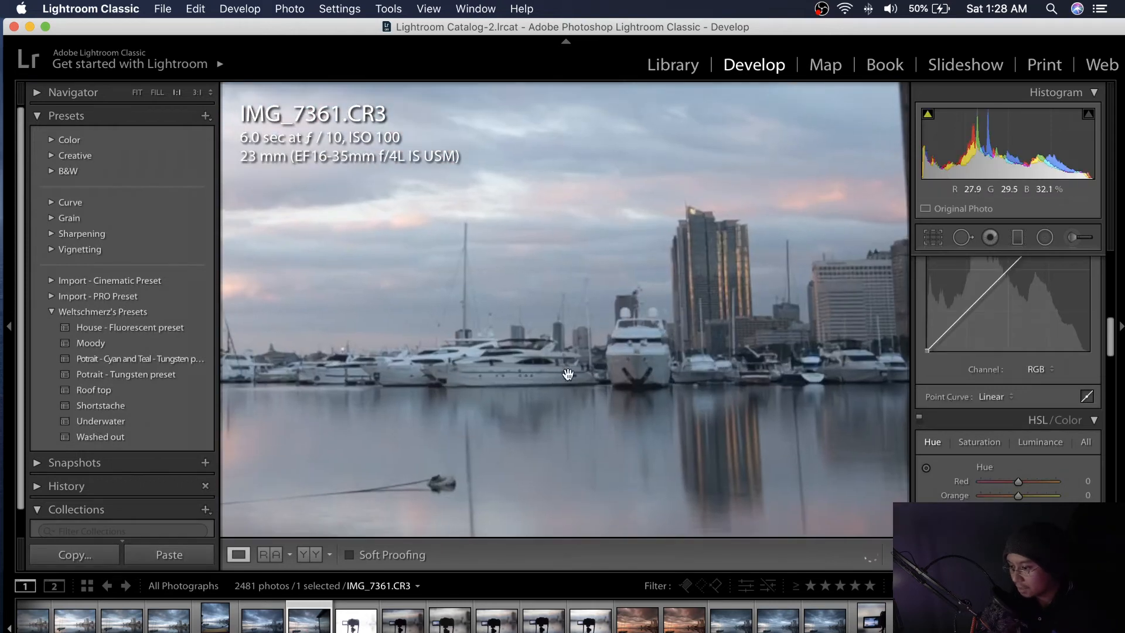
{"action": "left_click", "coordinate": [554, 359]}
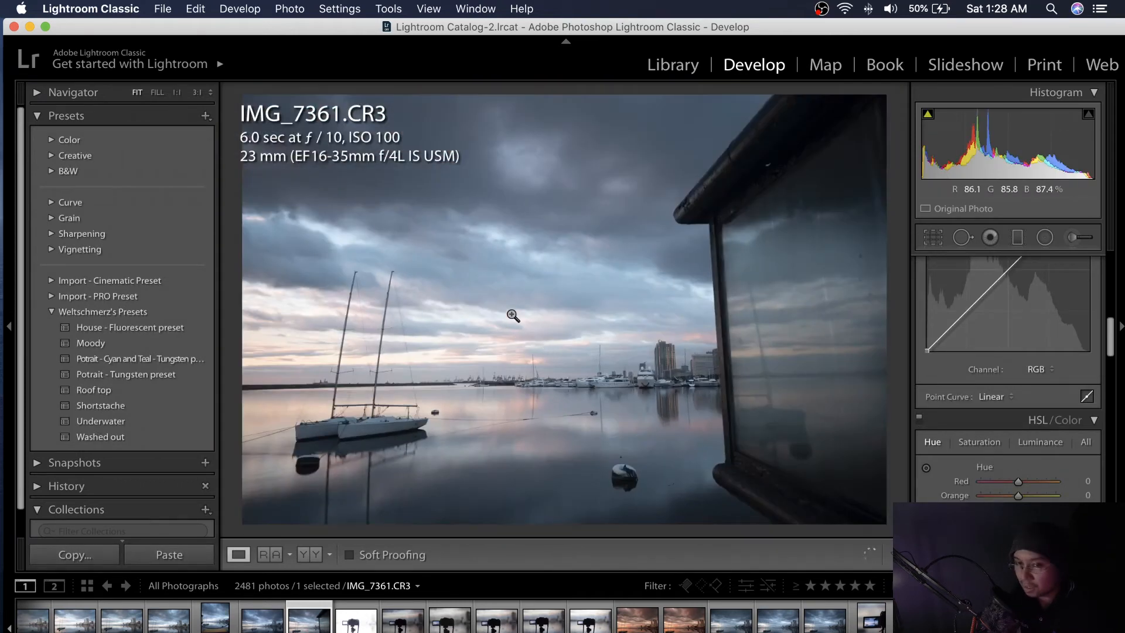
- Enable lens profile corrections and remove chromatic aberration for the harbour photo
{"action": "left_click_drag", "start_coordinate": [1111, 335], "coordinate": [1115, 454]}
{"action": "left_click", "coordinate": [1001, 380]}
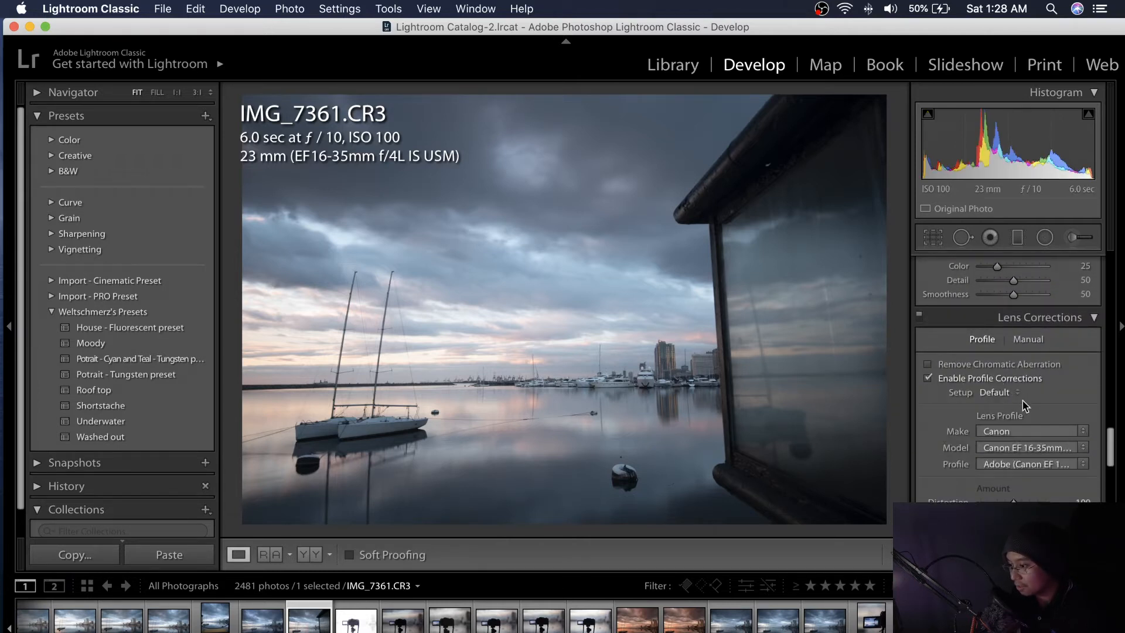
{"action": "left_click_drag", "start_coordinate": [1110, 460], "coordinate": [1113, 270]}
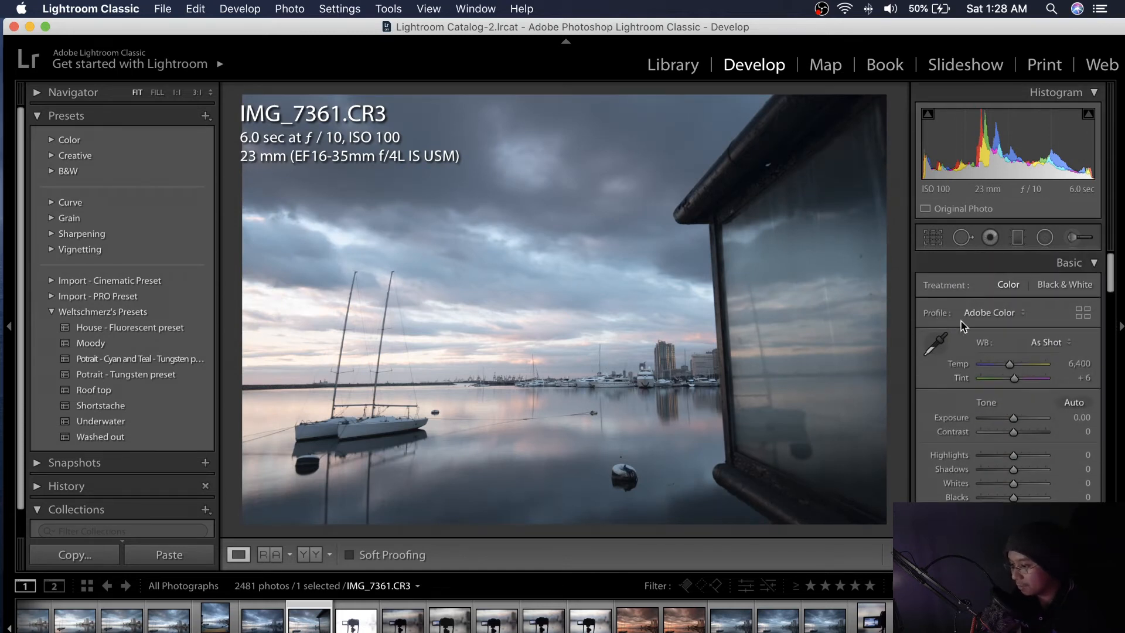
{"action": "left_click_drag", "start_coordinate": [1107, 290], "coordinate": [1095, 464]}
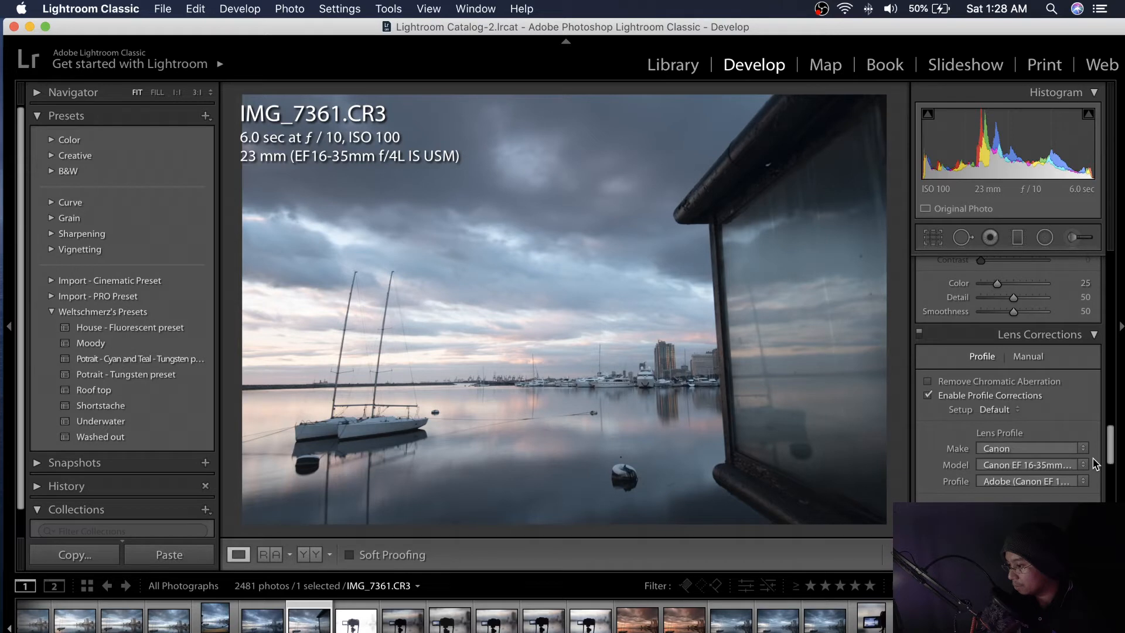
{"action": "left_click_drag", "start_coordinate": [1094, 464], "coordinate": [1096, 453]}
{"action": "left_click", "coordinate": [1035, 463]}
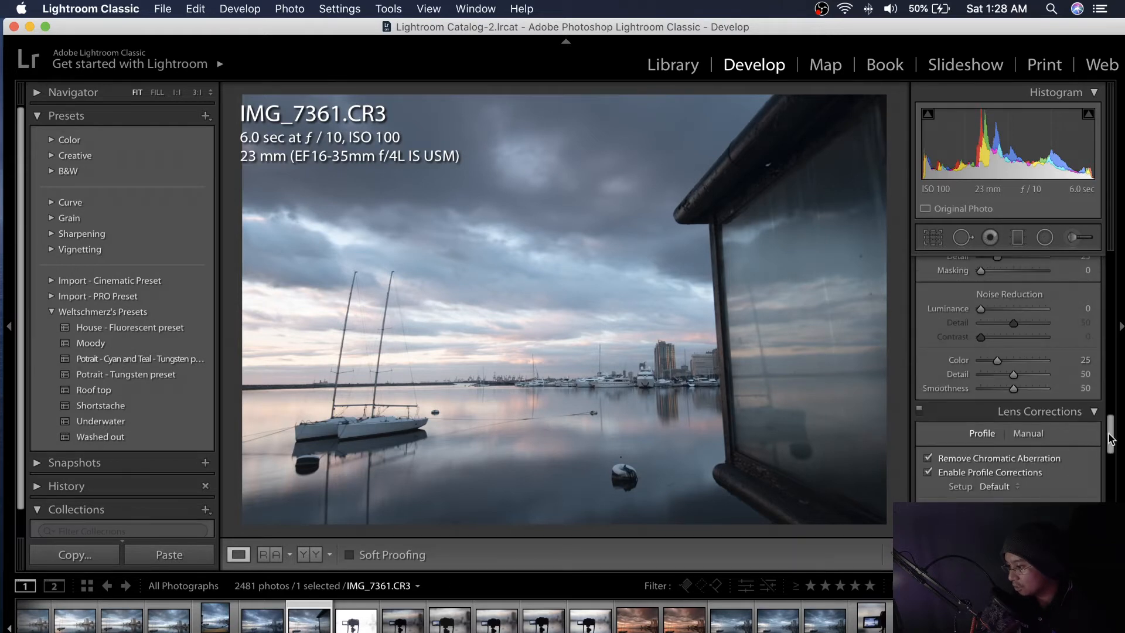
- Crop the photo to a 4 x 3 aspect ratio and straighten it by 0.55 degrees
{"action": "left_click_drag", "start_coordinate": [1110, 434], "coordinate": [1117, 269]}
{"action": "left_click", "coordinate": [1017, 237]}
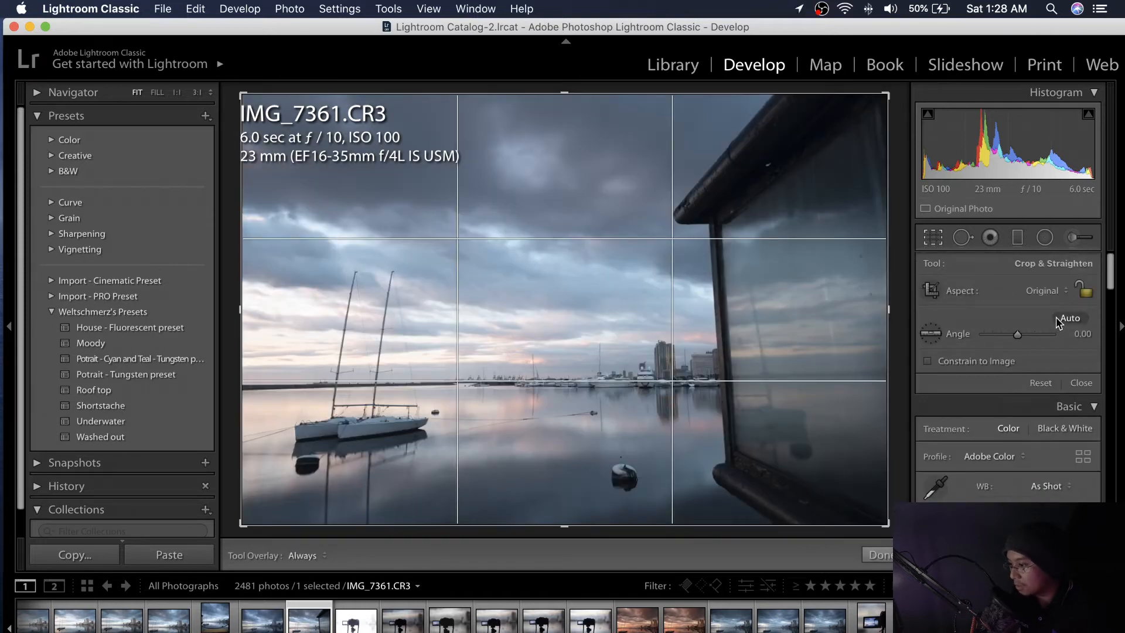
{"action": "left_click", "coordinate": [1046, 291]}
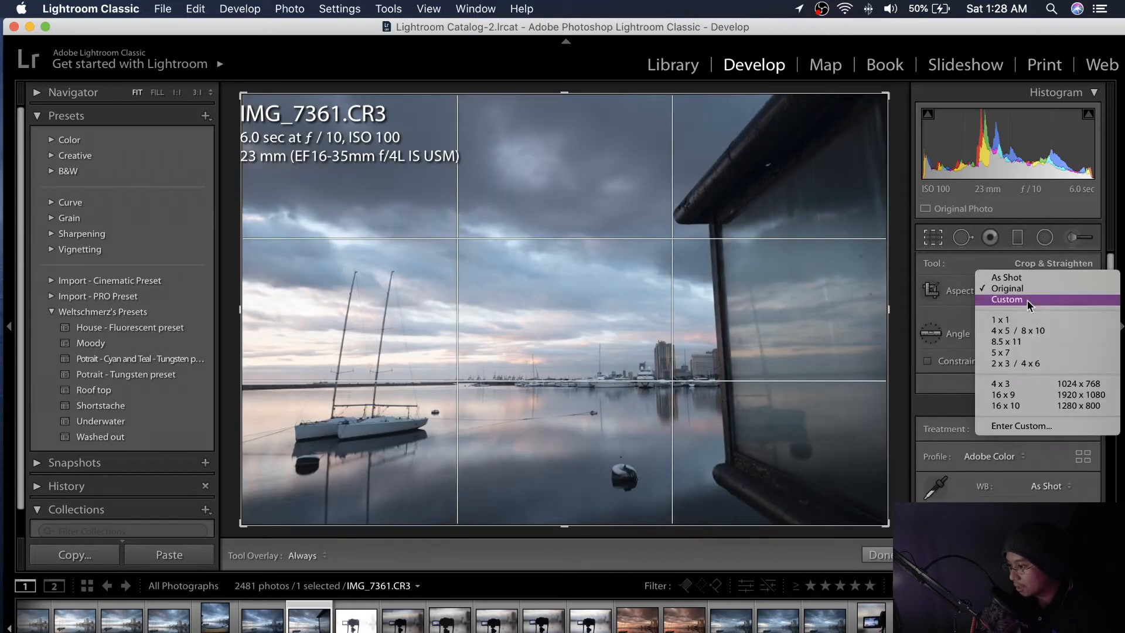
{"action": "left_click", "coordinate": [1004, 364]}
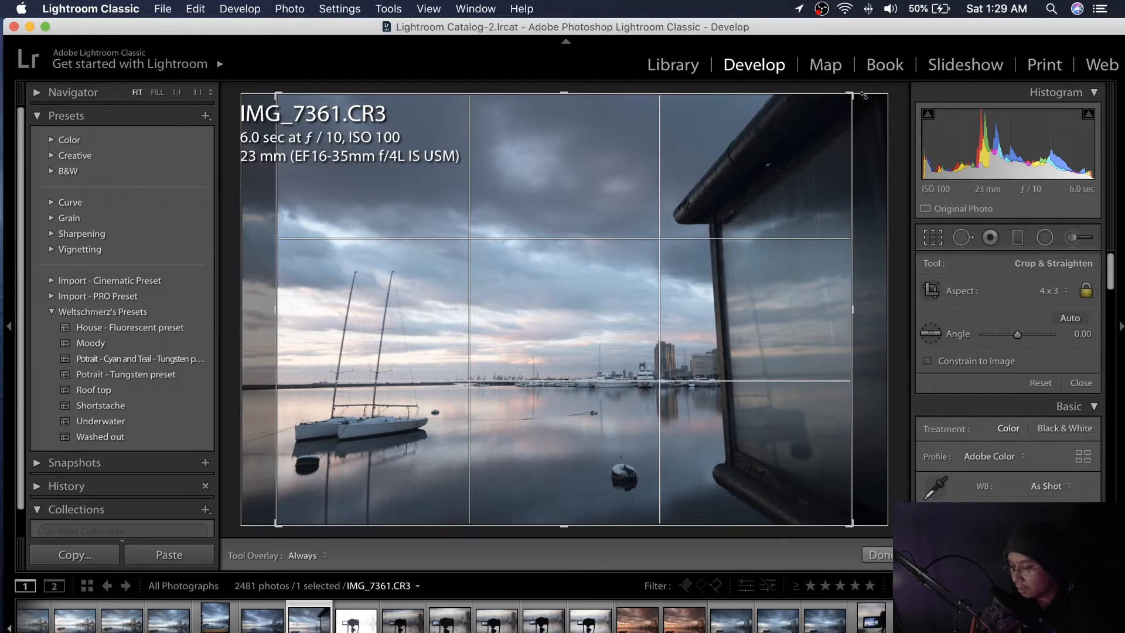
{"action": "left_click_drag", "start_coordinate": [864, 95], "coordinate": [864, 97]}
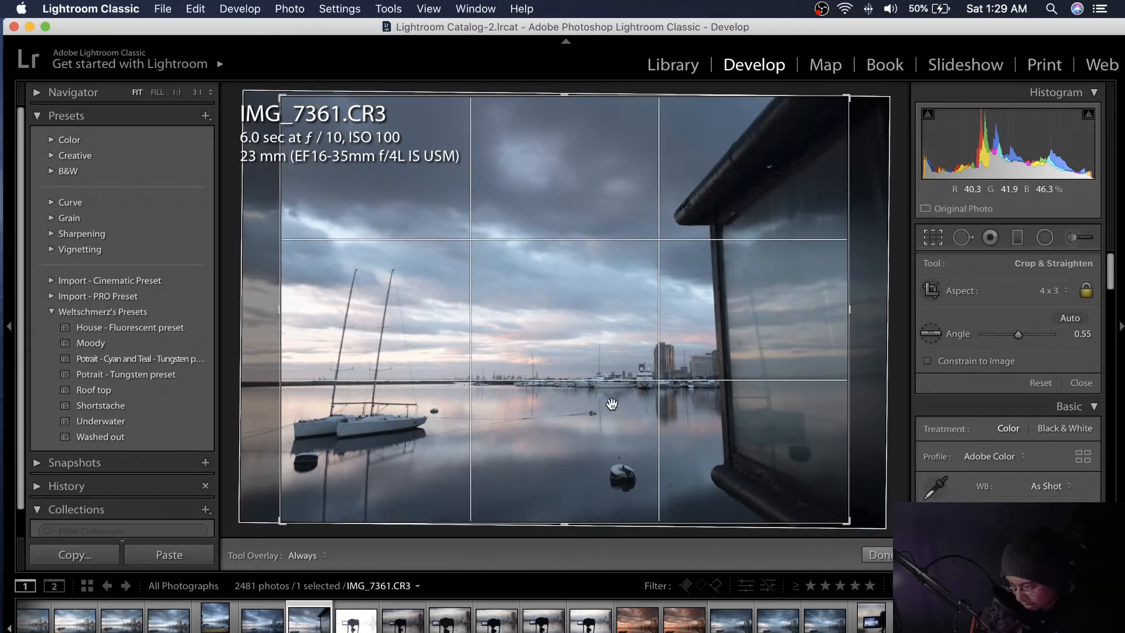
{"action": "left_click", "coordinate": [874, 557]}
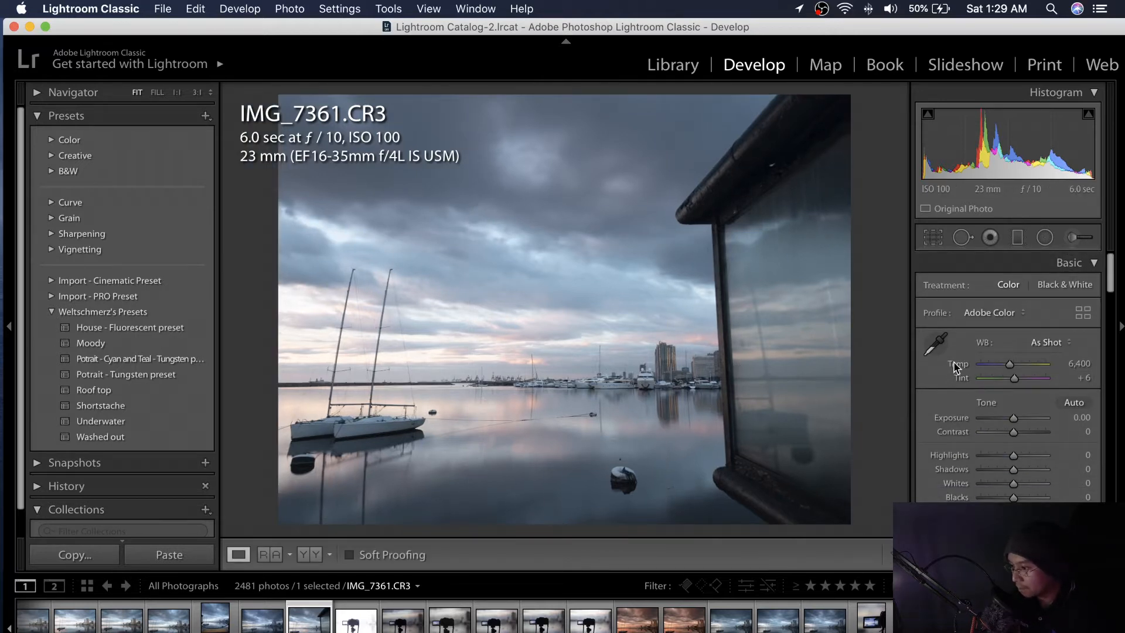
- Set the temperature to 7,500, tint +5, exposure -0.15, contrast -38, shadows +55, whites +3, blacks -25 and vibrance +23
{"action": "left_click_drag", "start_coordinate": [955, 365], "coordinate": [959, 382]}
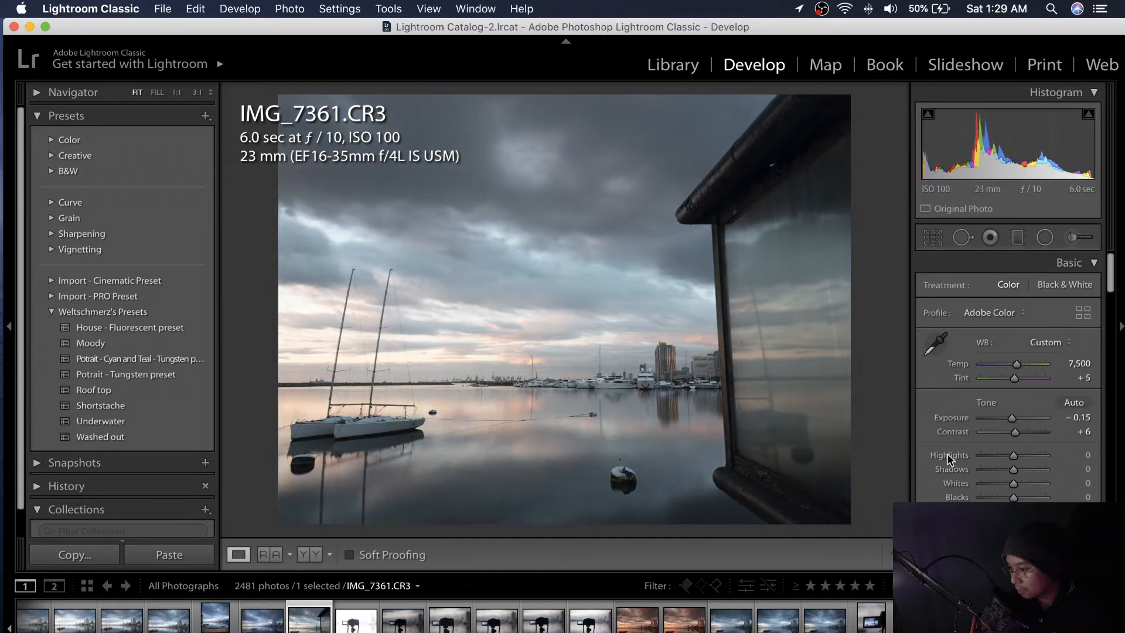
{"action": "double_click", "coordinate": [949, 472], "text": "shift"}
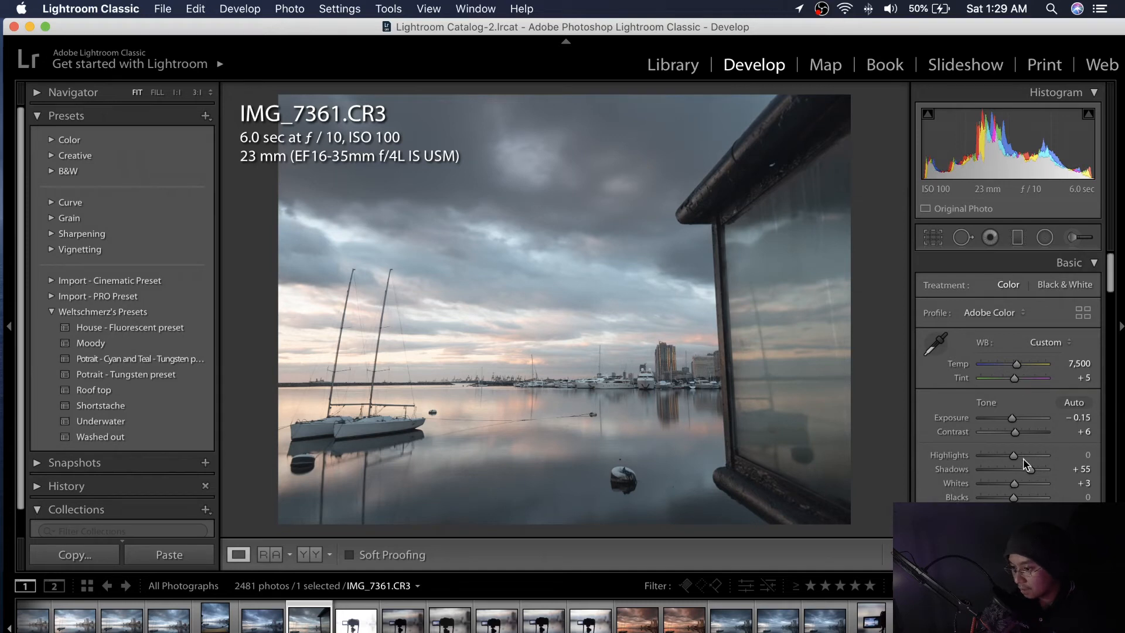
{"action": "left_click_drag", "start_coordinate": [1014, 431], "coordinate": [1002, 441]}
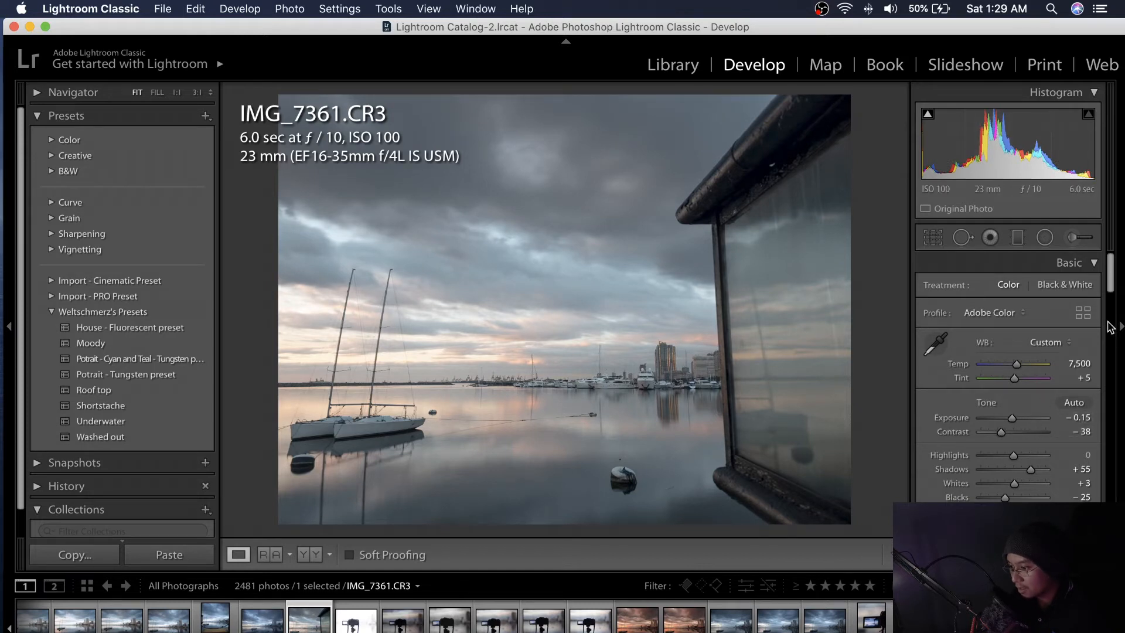
{"action": "left_click_drag", "start_coordinate": [1107, 280], "coordinate": [1111, 311]}
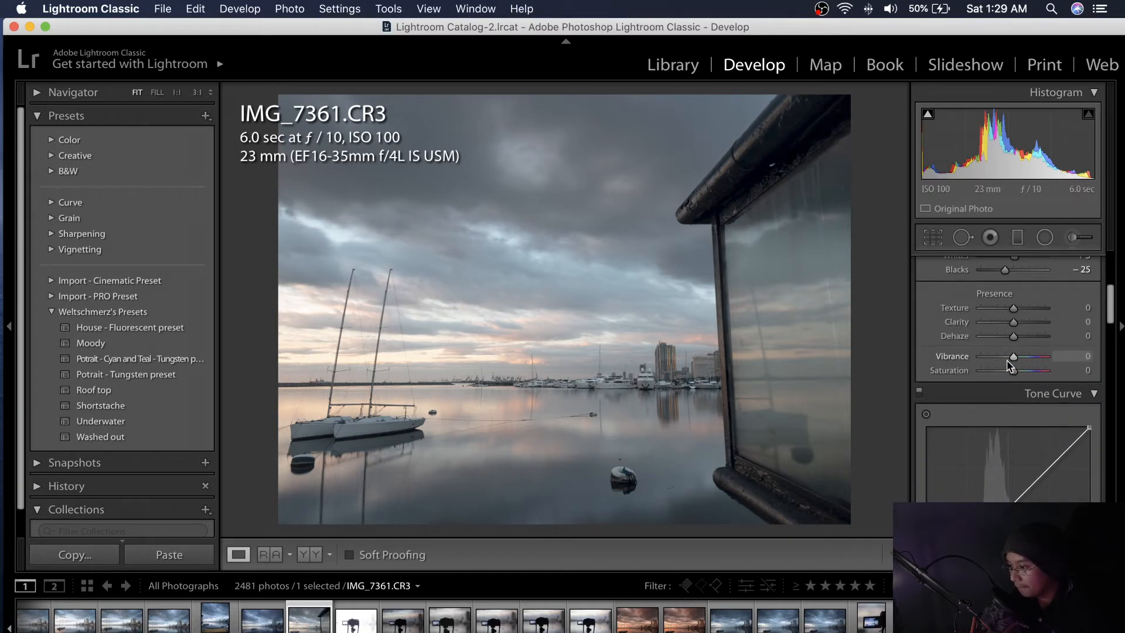
{"action": "left_click_drag", "start_coordinate": [1013, 361], "coordinate": [1022, 363]}
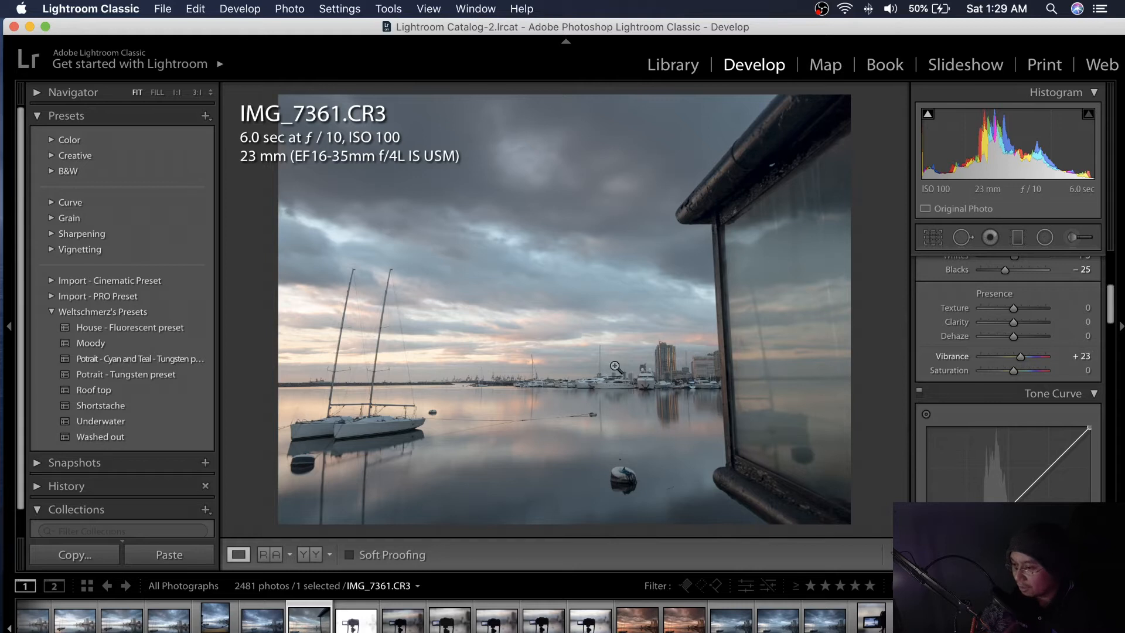
- Raise the saturation of aqua to +13 and blue to +41 by sampling the sky with the targeted adjustment tool
{"action": "left_click_drag", "start_coordinate": [1113, 311], "coordinate": [1112, 343]}
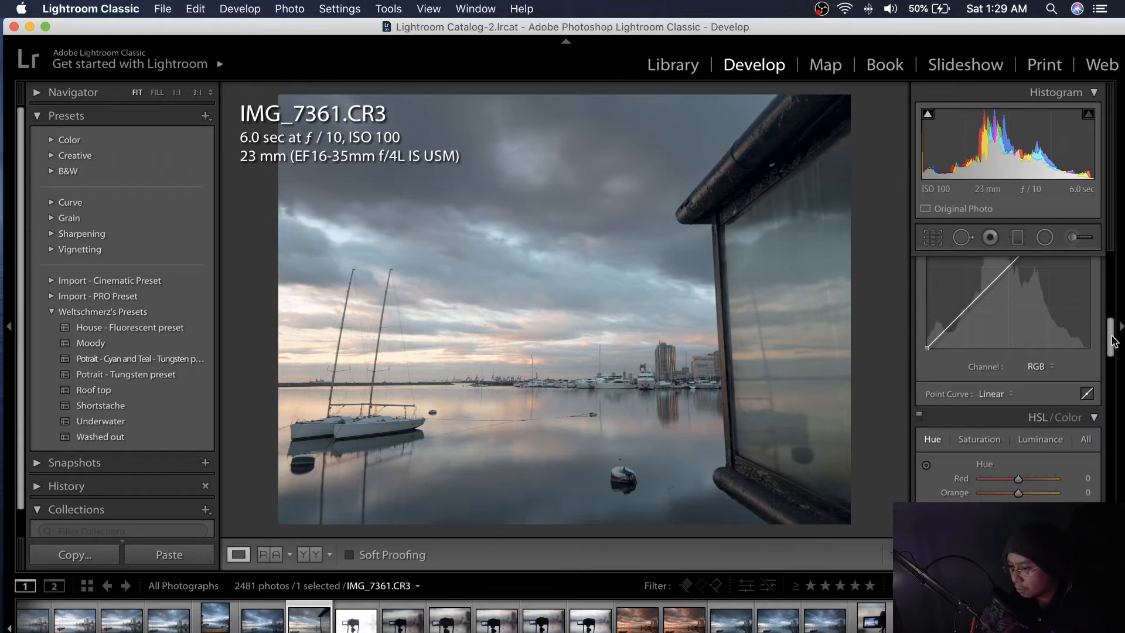
{"action": "scroll", "coordinate": [1101, 343], "scroll_direction": "up", "scroll_amount": 5}
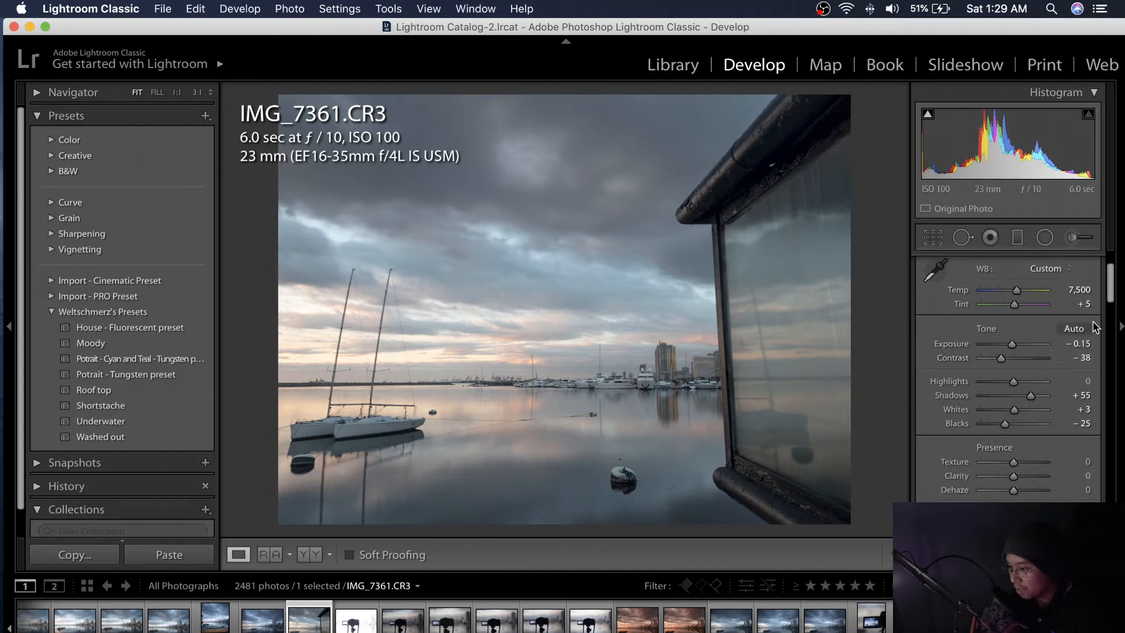
{"action": "left_click_drag", "start_coordinate": [1111, 299], "coordinate": [1113, 328]}
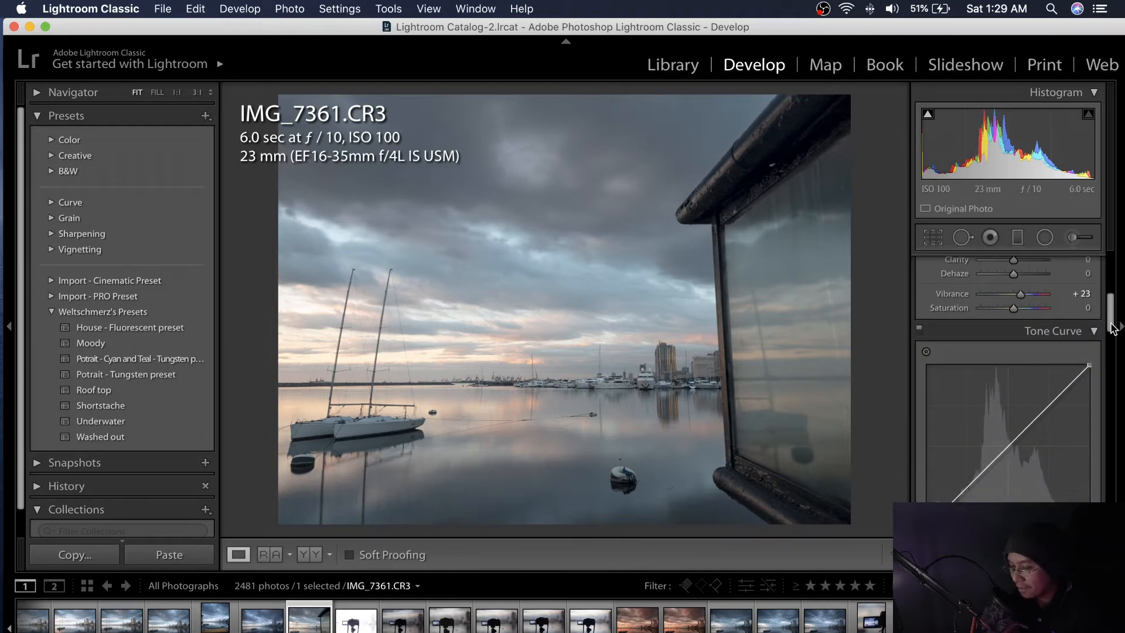
{"action": "left_click_drag", "start_coordinate": [1112, 329], "coordinate": [1109, 371]}
{"action": "left_click", "coordinate": [994, 454]}
{"action": "left_click", "coordinate": [994, 451]}
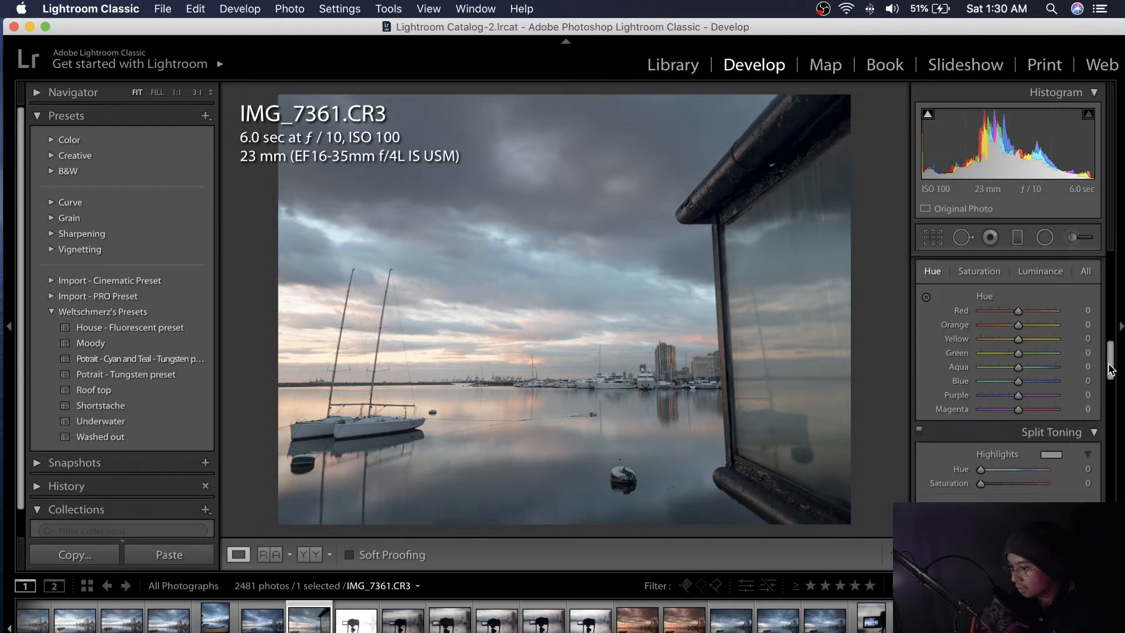
{"action": "left_click", "coordinate": [965, 269]}
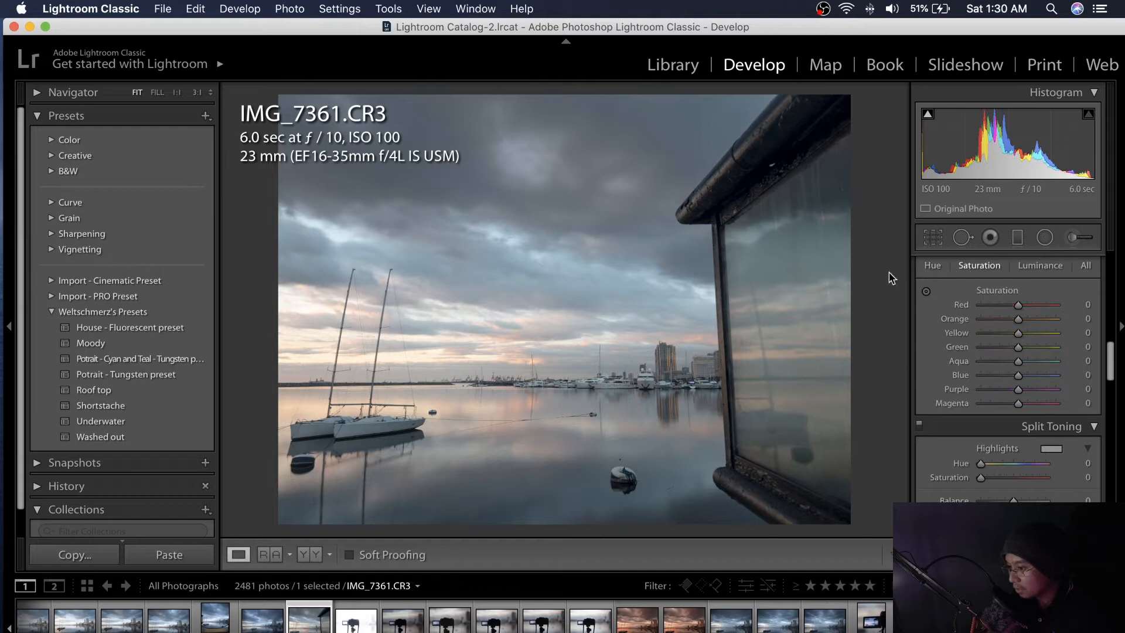
{"action": "left_click", "coordinate": [926, 291]}
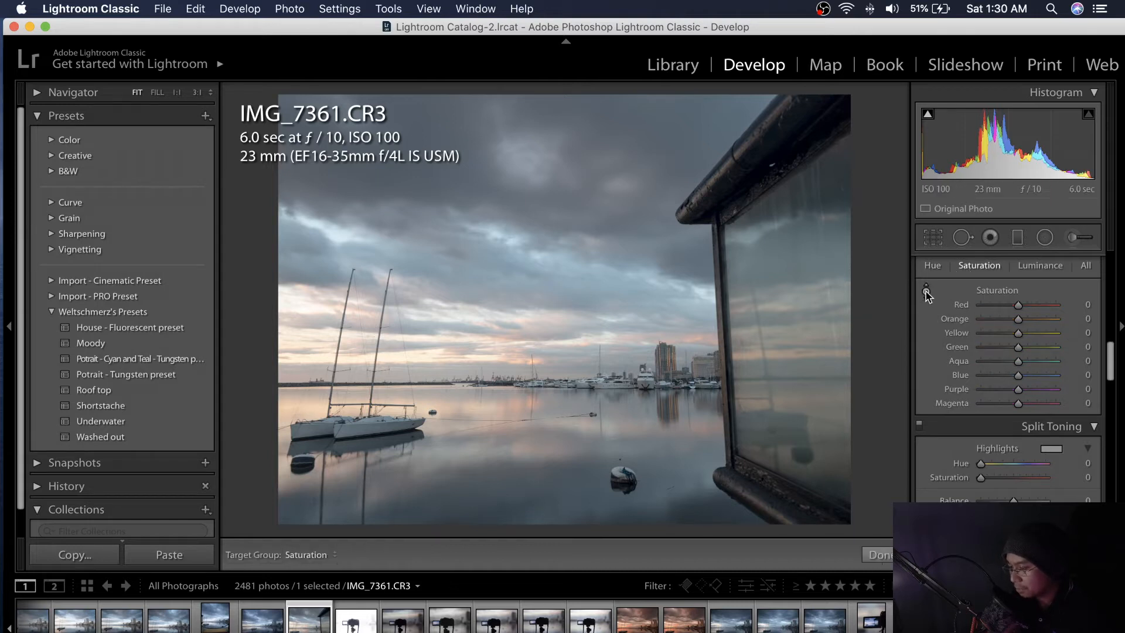
{"action": "left_click_drag", "start_coordinate": [596, 291], "coordinate": [580, 264]}
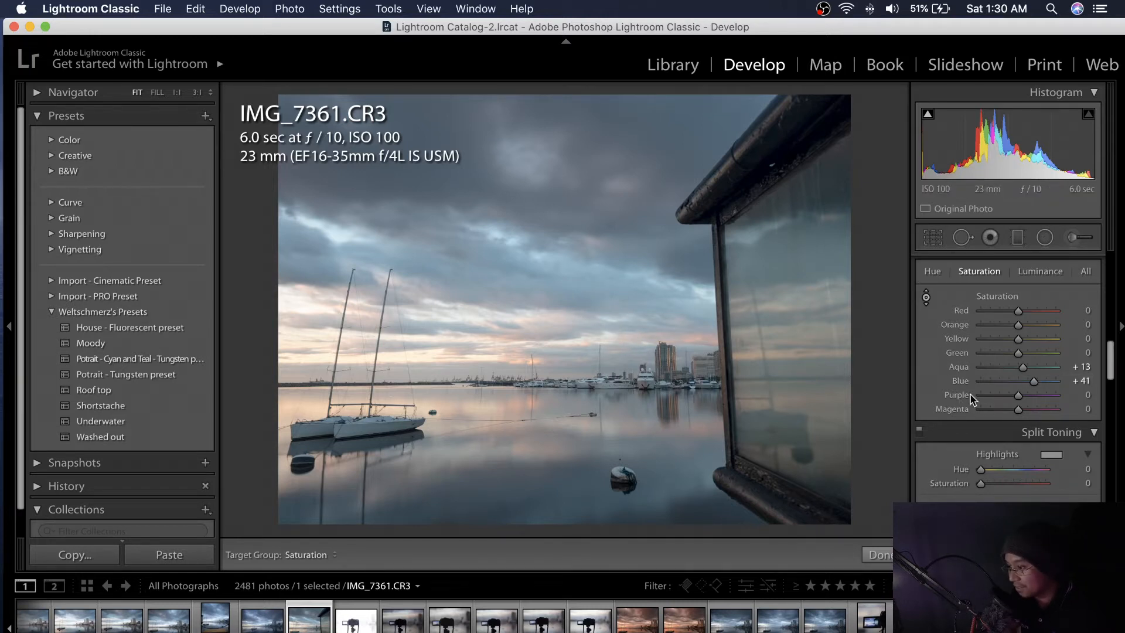
{"action": "left_click", "coordinate": [926, 297]}
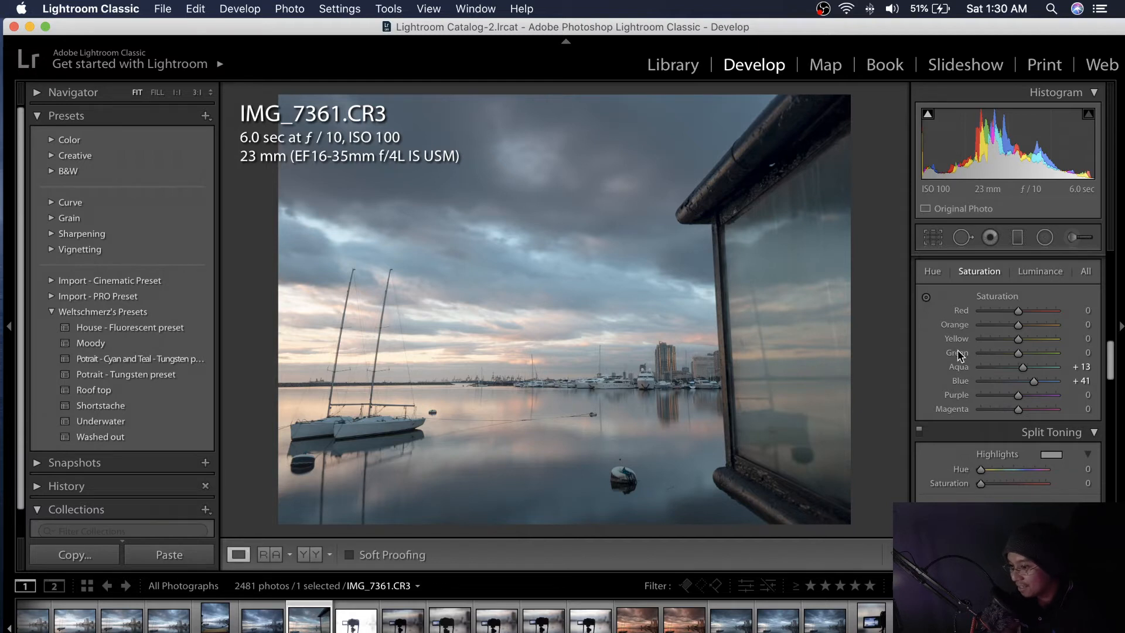
- Set the orange saturation to -100 and use targeted adjustment on the sky to bring the blue saturation to +32
{"action": "left_click_drag", "start_coordinate": [1036, 328], "coordinate": [960, 332]}
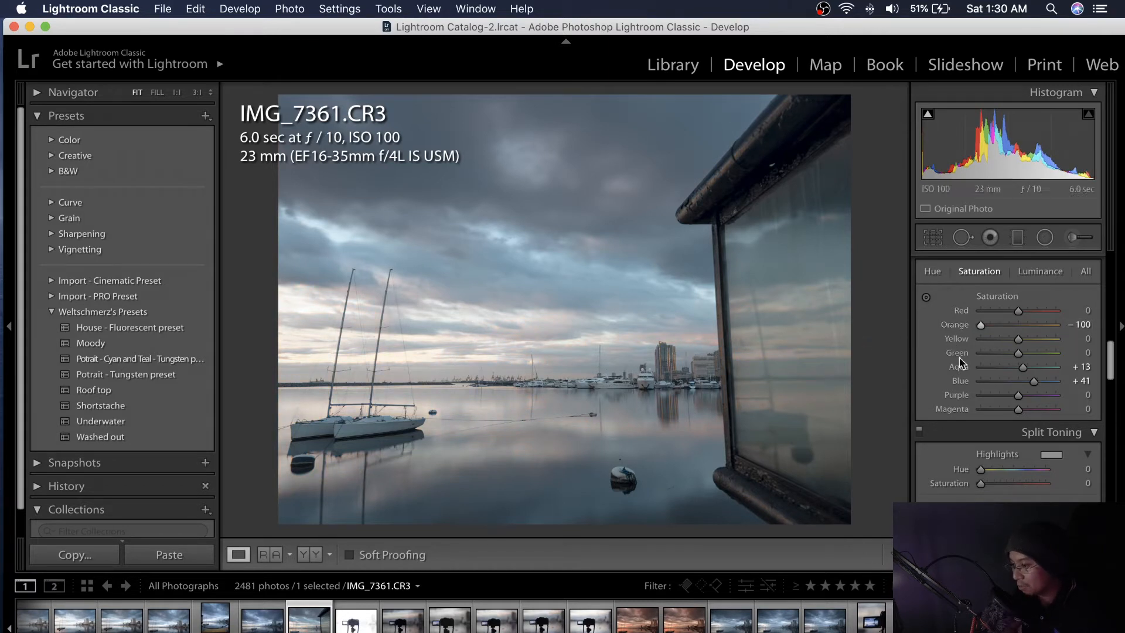
{"action": "left_click", "coordinate": [925, 296]}
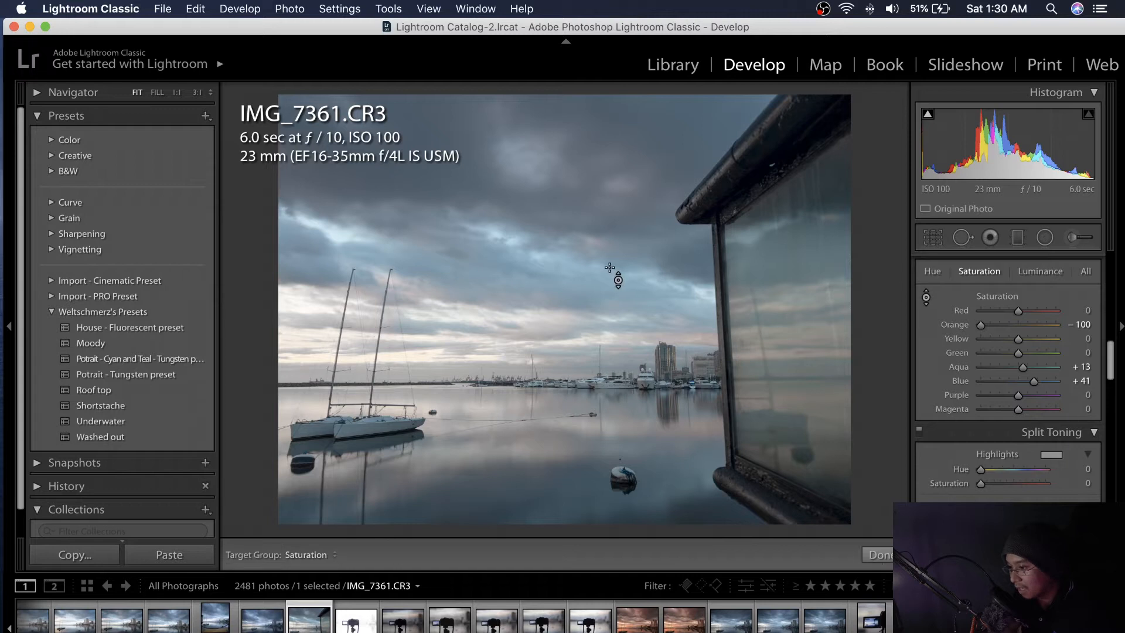
{"action": "left_click_drag", "start_coordinate": [621, 302], "coordinate": [596, 271]}
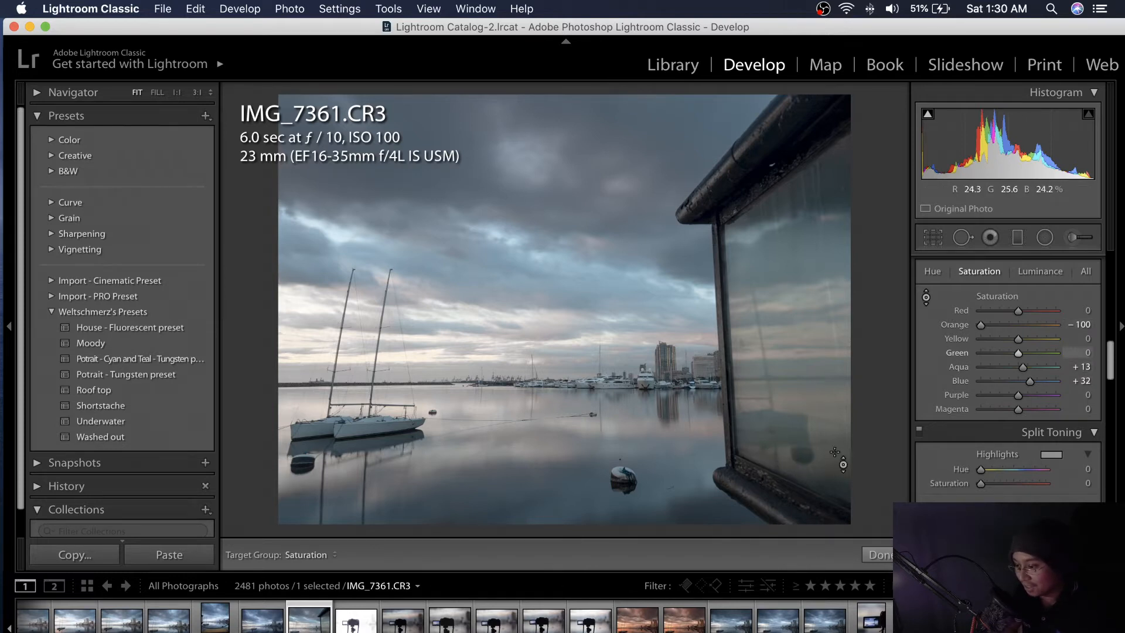
{"action": "scroll", "coordinate": [1116, 366], "scroll_direction": "down", "scroll_amount": 5}
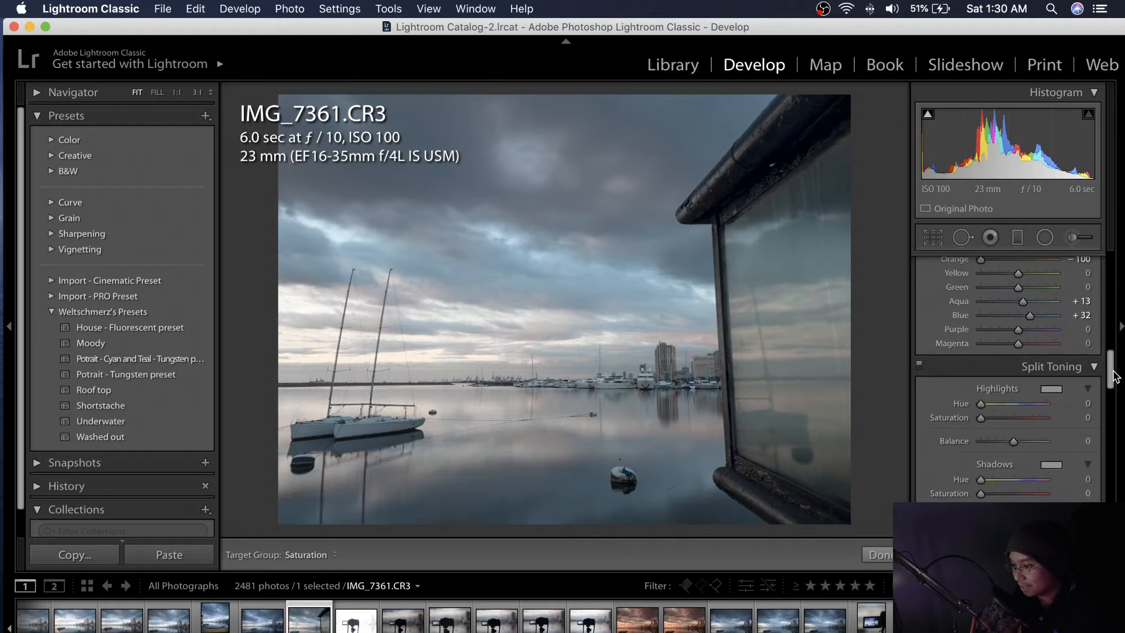
{"action": "scroll", "coordinate": [1114, 383], "scroll_direction": "up", "scroll_amount": 5}
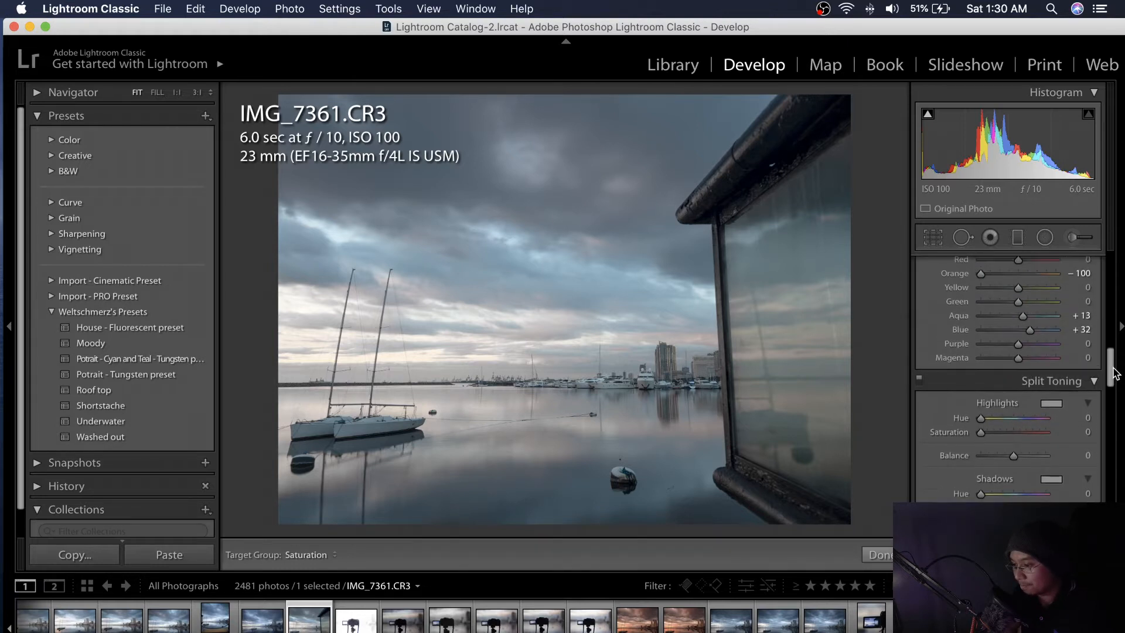
- Set the highlights to +85 and the shadows to -15 in the basic tone adjustments
{"action": "scroll", "coordinate": [1115, 367], "scroll_direction": "down", "scroll_amount": 2}
{"action": "scroll", "coordinate": [1107, 328], "scroll_direction": "up", "scroll_amount": 8}
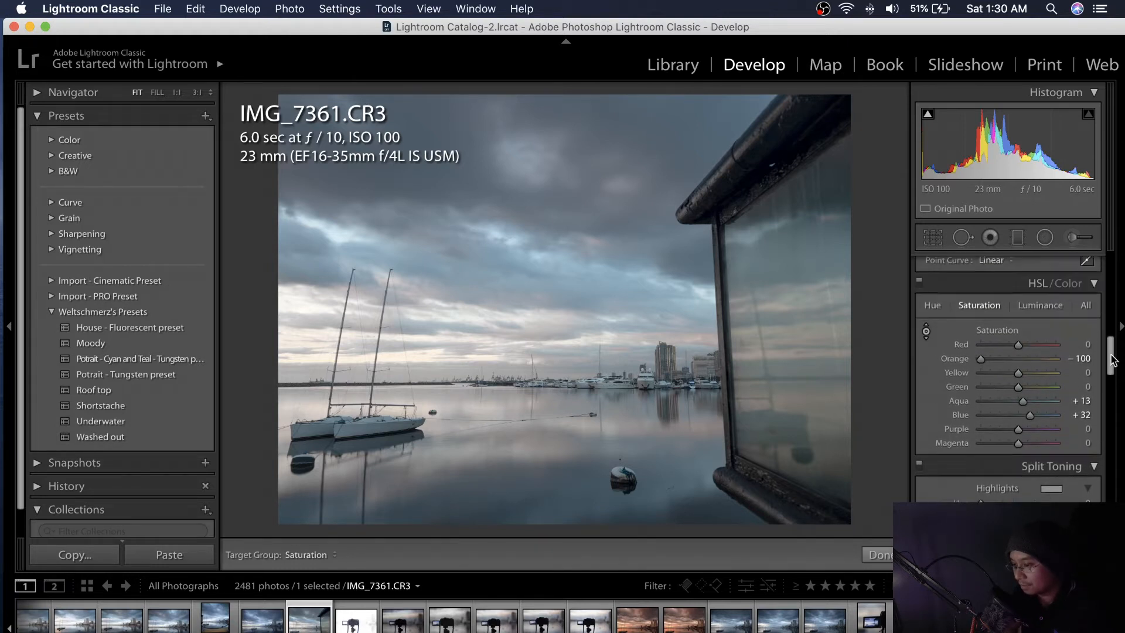
{"action": "scroll", "coordinate": [1107, 328], "scroll_direction": "up", "scroll_amount": 6}
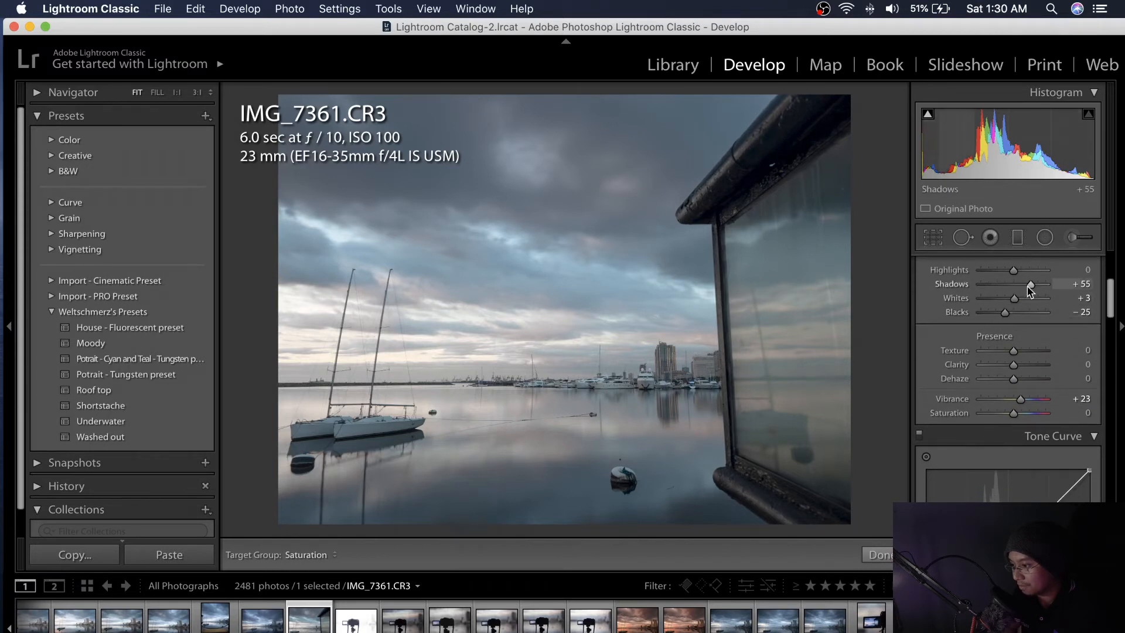
{"action": "left_click_drag", "start_coordinate": [1029, 286], "coordinate": [1009, 291]}
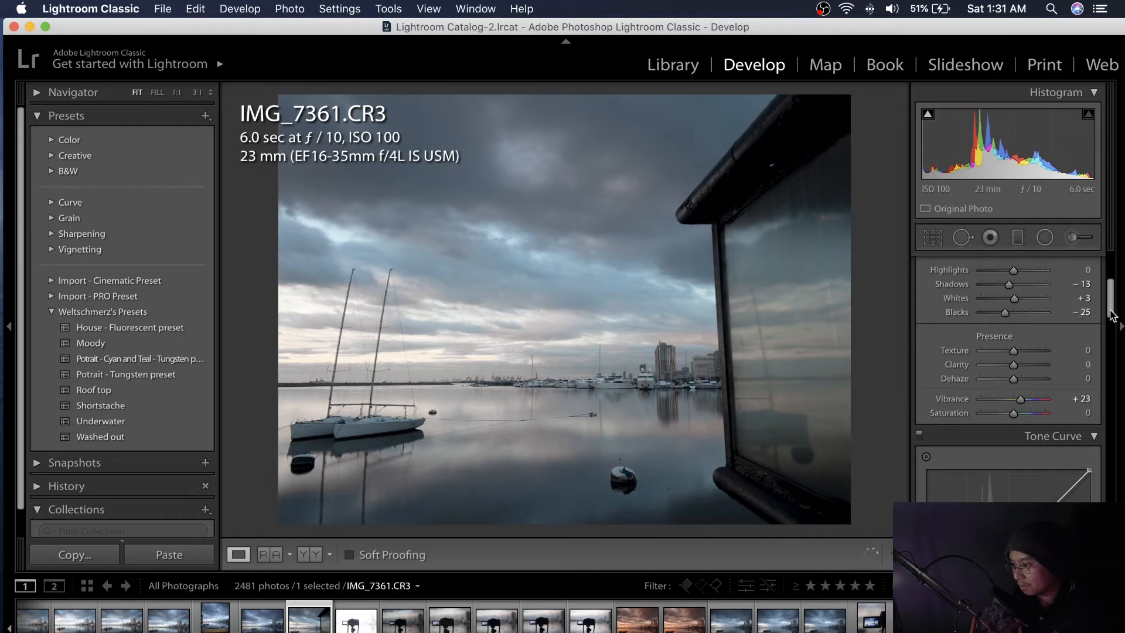
{"action": "scroll", "coordinate": [1107, 300], "scroll_direction": "up", "scroll_amount": 5}
{"action": "left_click_drag", "start_coordinate": [1108, 295], "coordinate": [1086, 302]}
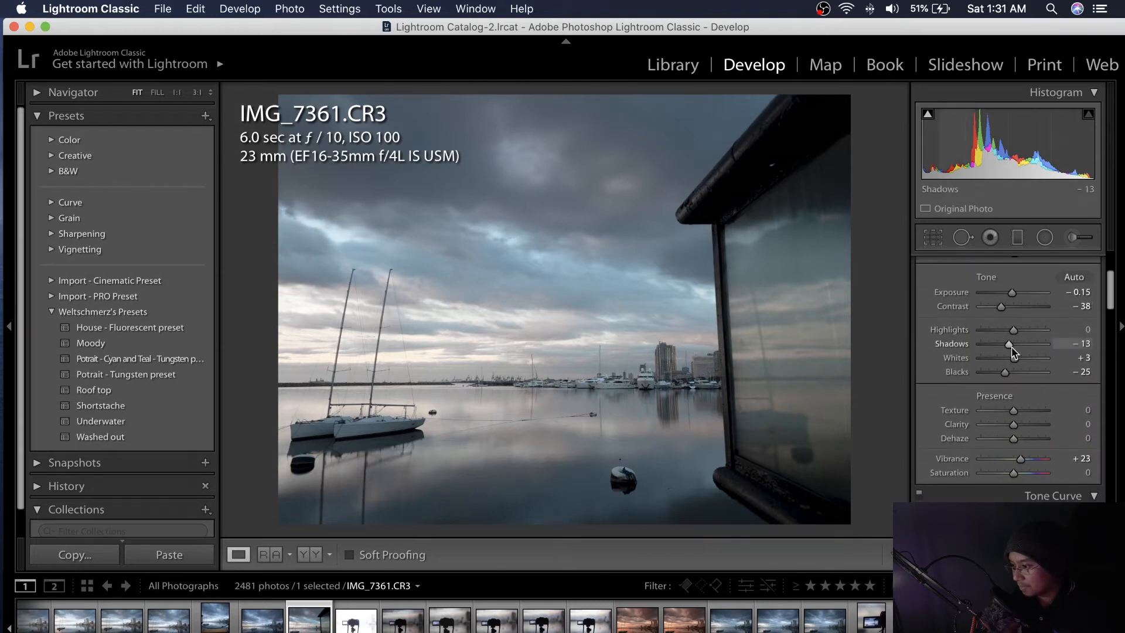
{"action": "left_click_drag", "start_coordinate": [1003, 347], "coordinate": [1042, 336]}
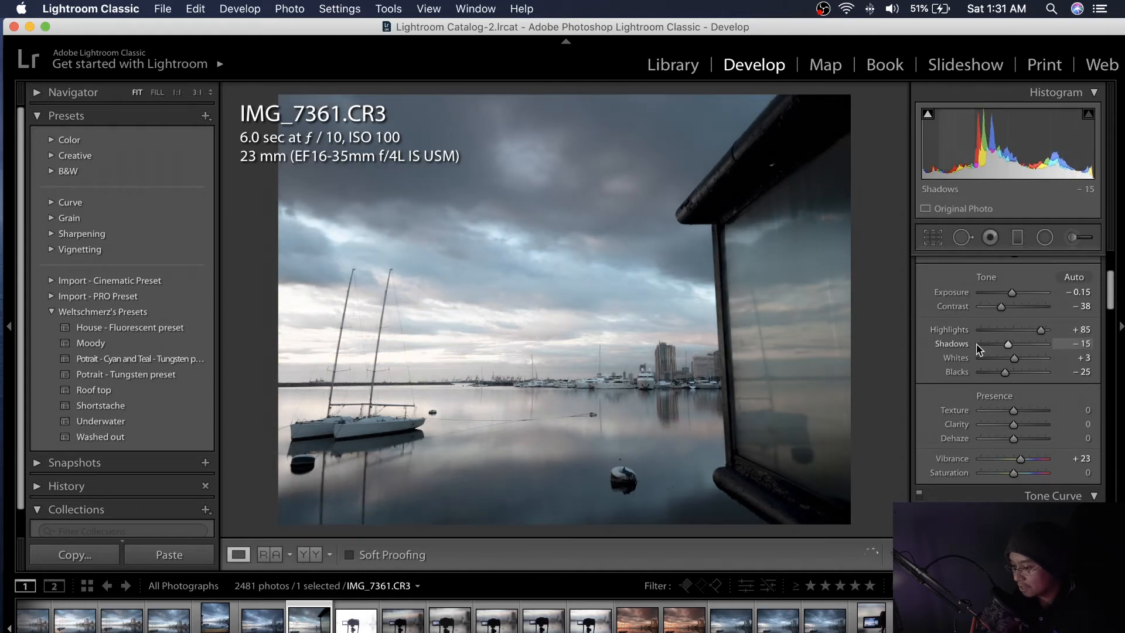
- Check the dark structure for shadow clipping and set the blacks to -29
{"action": "key", "text": "j"}
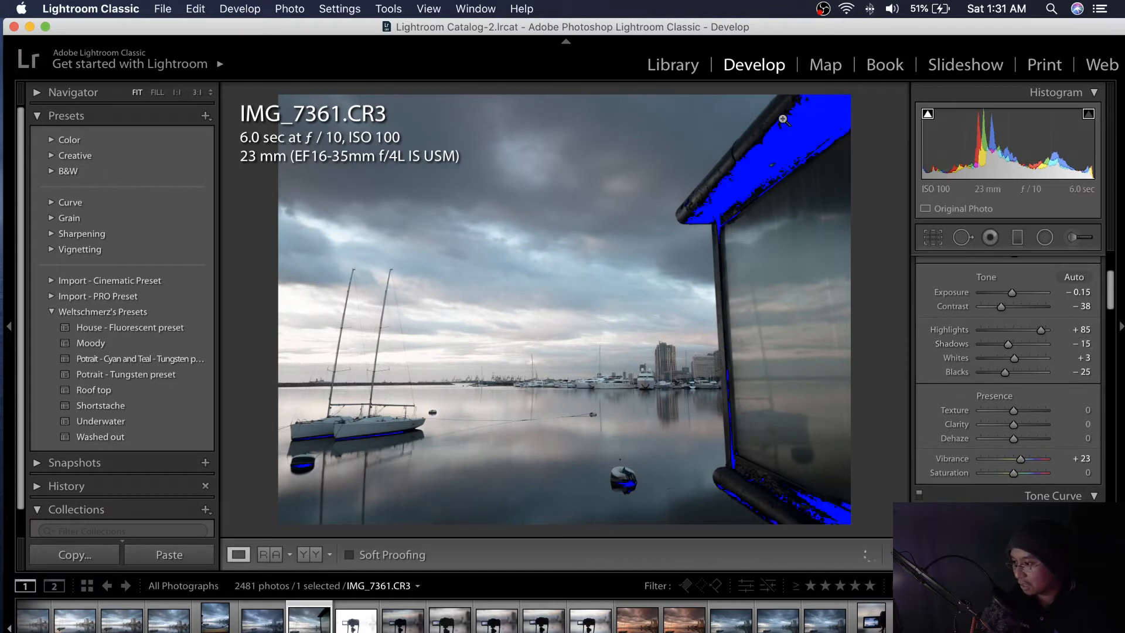
{"action": "key", "text": "j"}
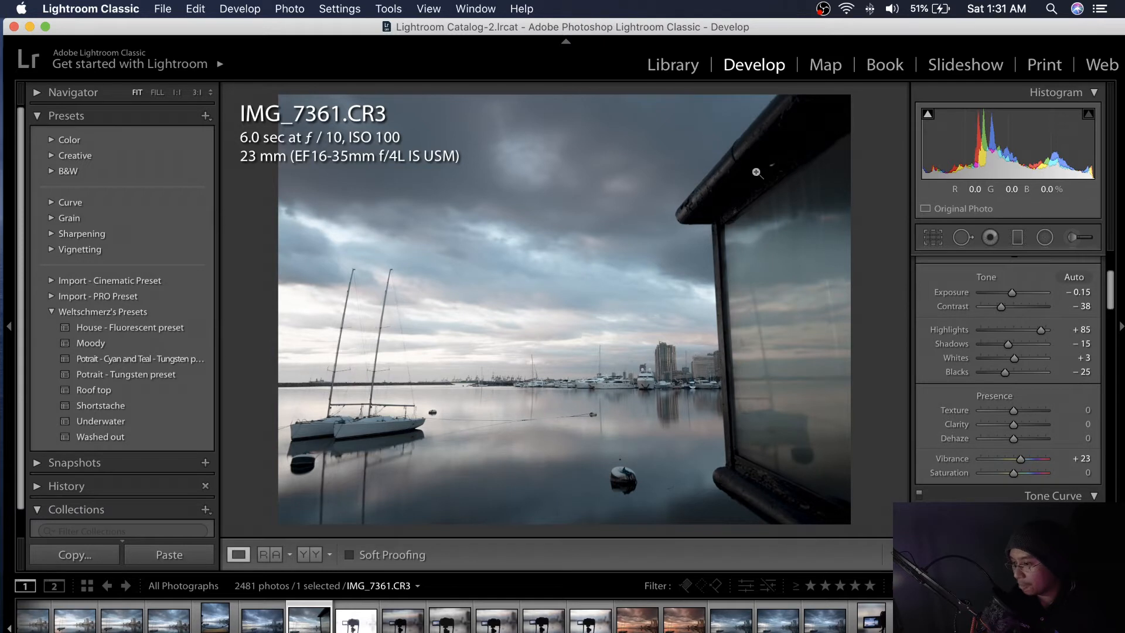
{"action": "key", "text": "j"}
{"action": "key", "text": "j"}
{"action": "left_click_drag", "start_coordinate": [1006, 375], "coordinate": [1010, 375]}
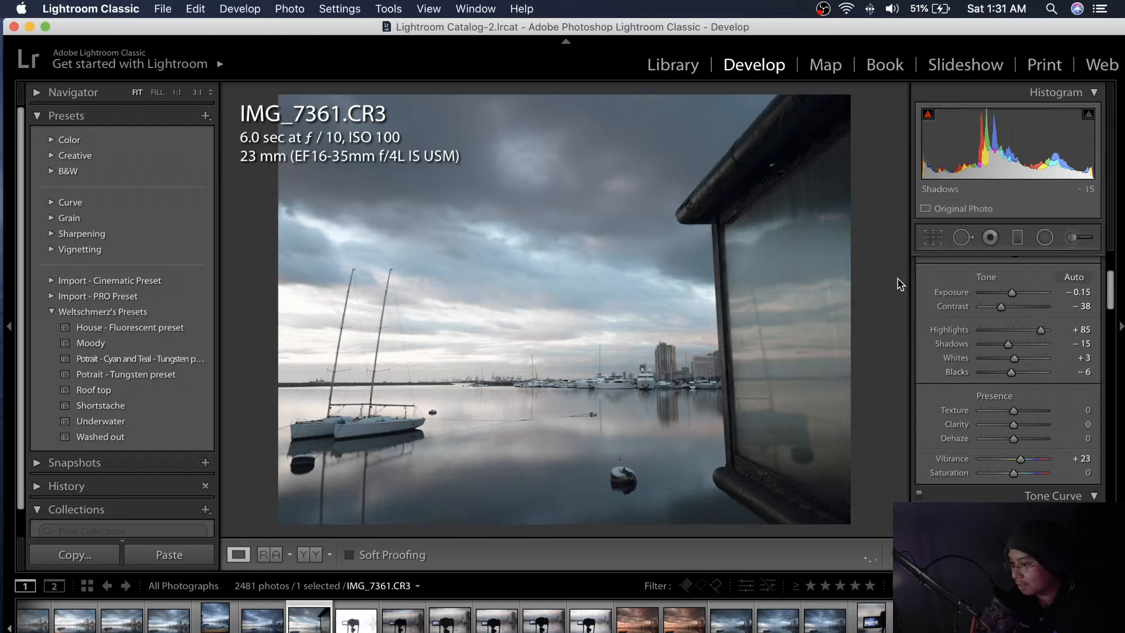
{"action": "left_click", "coordinate": [761, 173]}
{"action": "left_click", "coordinate": [762, 176]}
{"action": "left_click_drag", "start_coordinate": [1011, 372], "coordinate": [1005, 381]}
- Apply a preset contrast curve to the RGB tone curve and lift its black point to an output of 5.9%
{"action": "left_click_drag", "start_coordinate": [1111, 303], "coordinate": [1108, 326]}
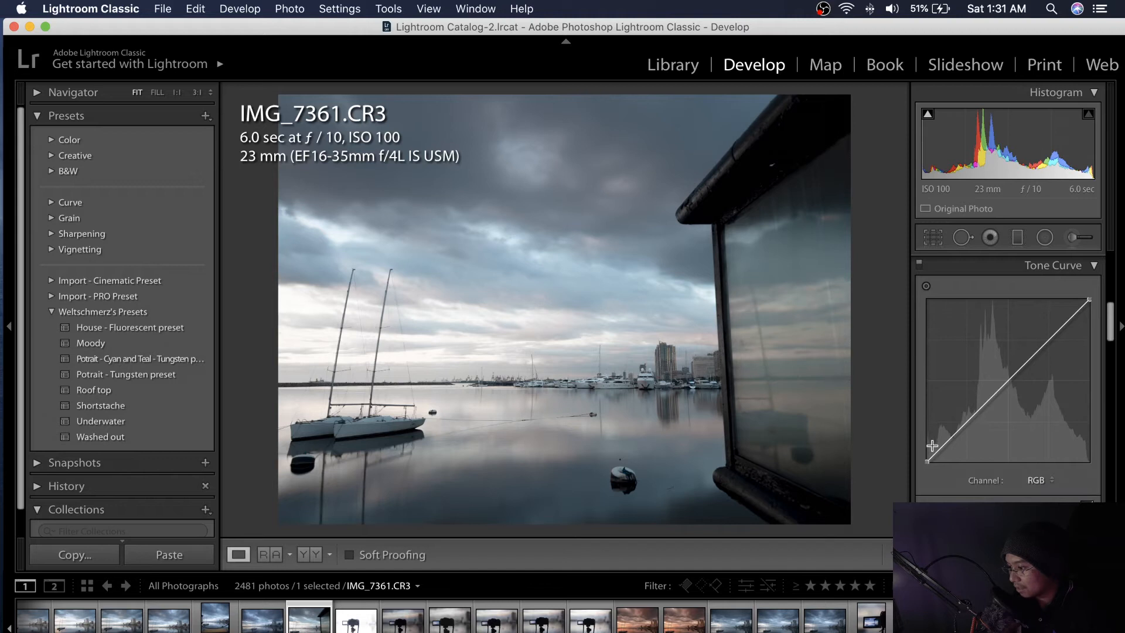
{"action": "left_click", "coordinate": [944, 445]}
{"action": "left_click_drag", "start_coordinate": [926, 460], "coordinate": [941, 446]}
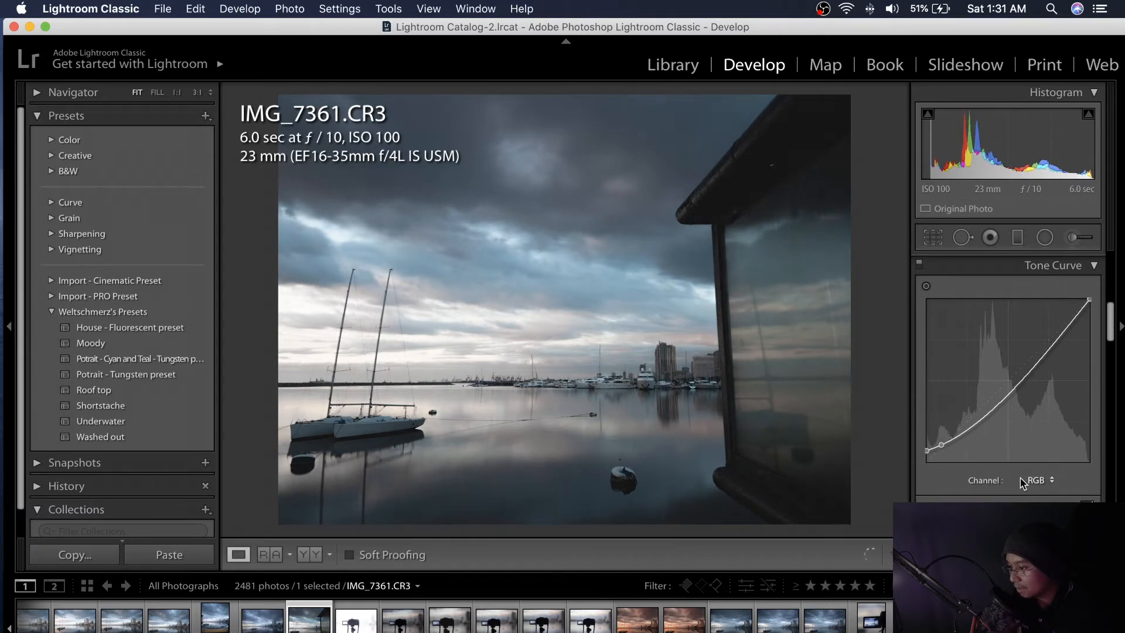
{"action": "left_click", "coordinate": [993, 506]}
{"action": "left_click", "coordinate": [983, 475]}
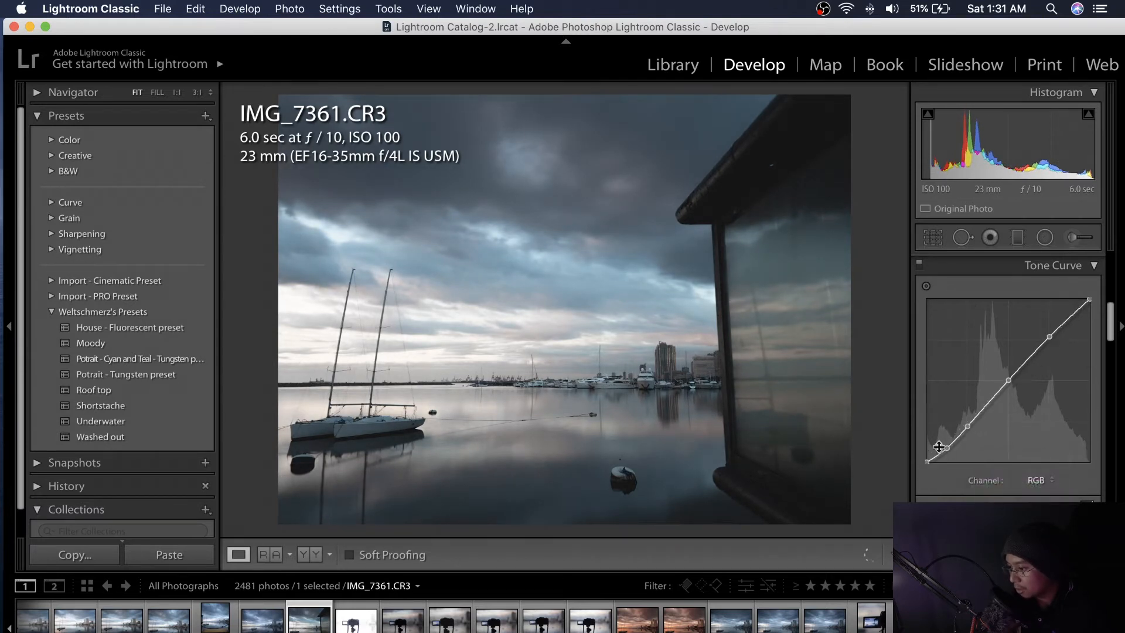
{"action": "left_click_drag", "start_coordinate": [926, 461], "coordinate": [917, 457]}
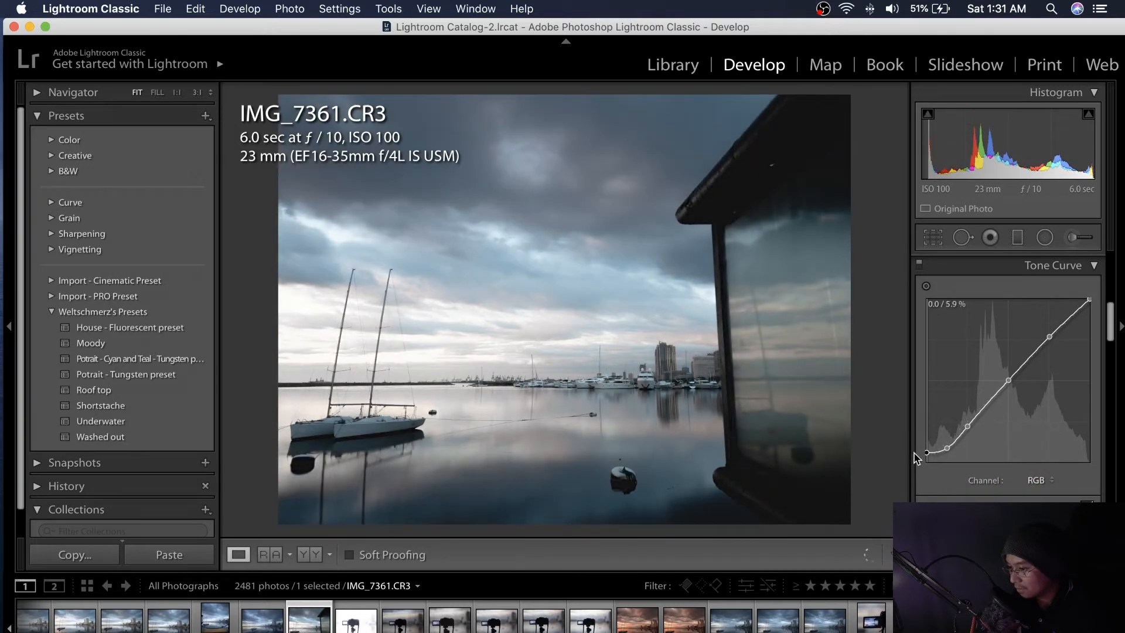
{"action": "left_click_drag", "start_coordinate": [915, 458], "coordinate": [916, 457]}
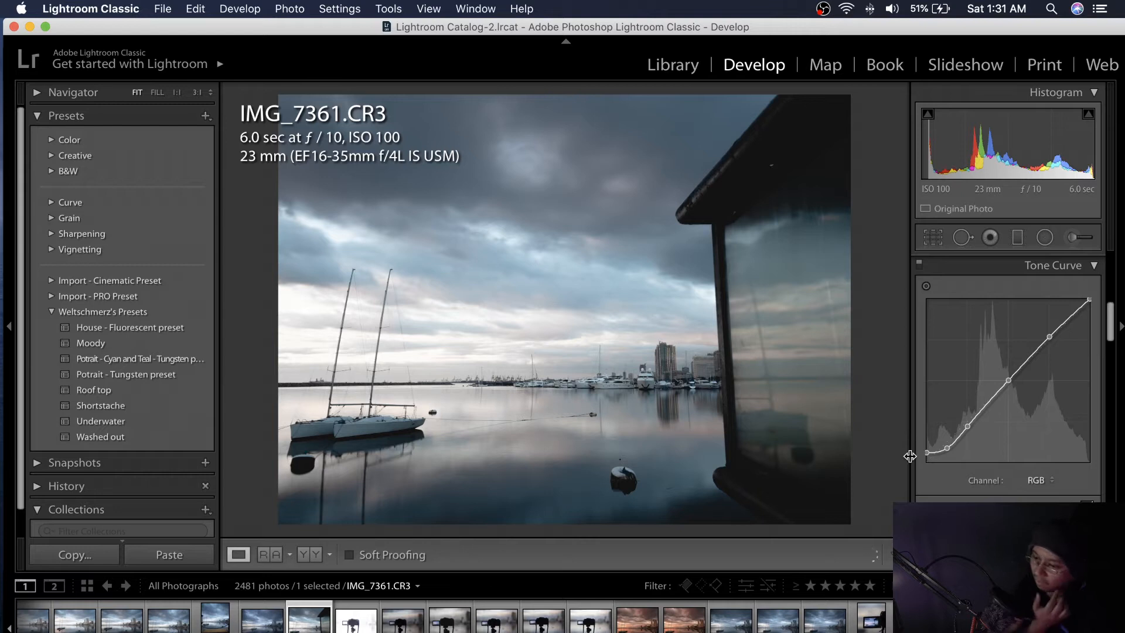
- Compare the edited photo with its unedited version against a blacked-out interface
{"action": "key", "text": "l"}
{"action": "key", "text": "l"}
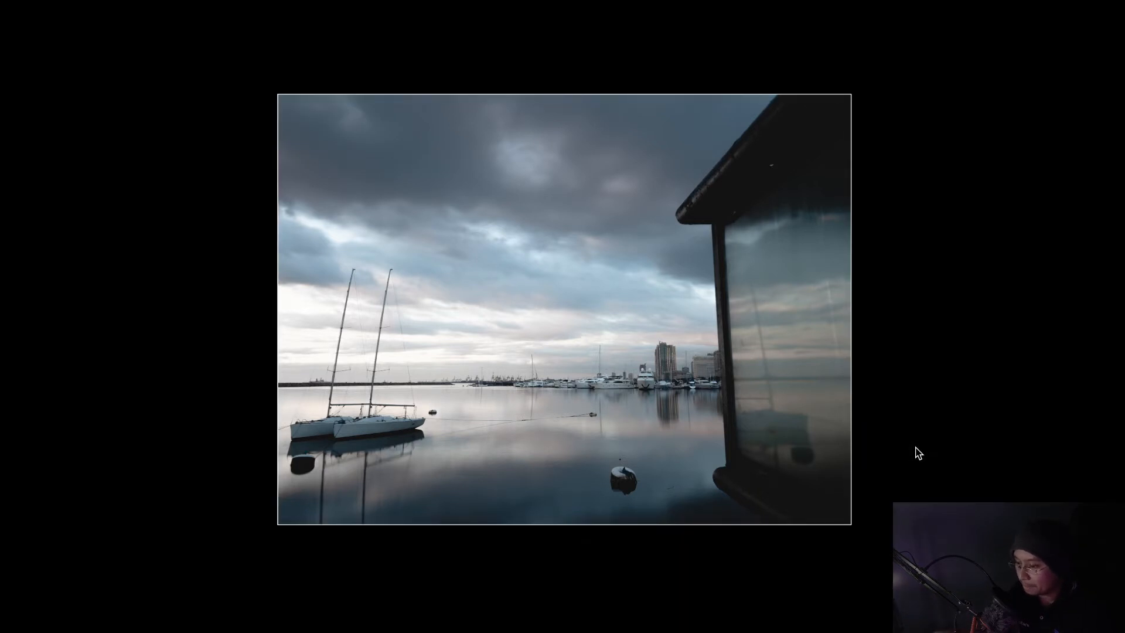
{"action": "key", "text": "backslash"}
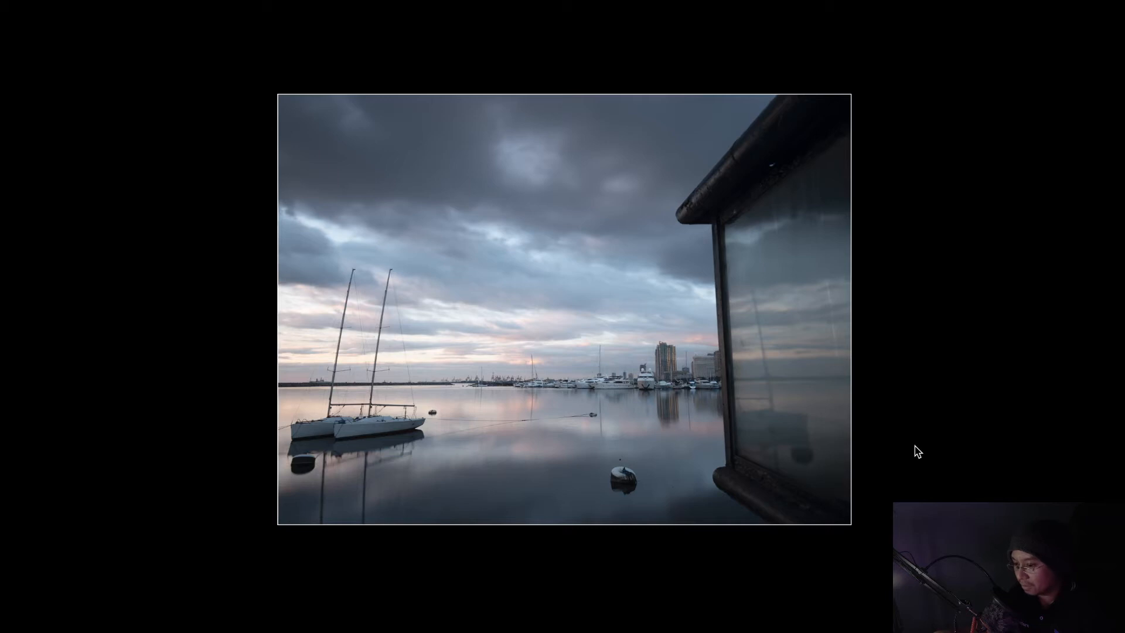
{"action": "key", "text": "backslash"}
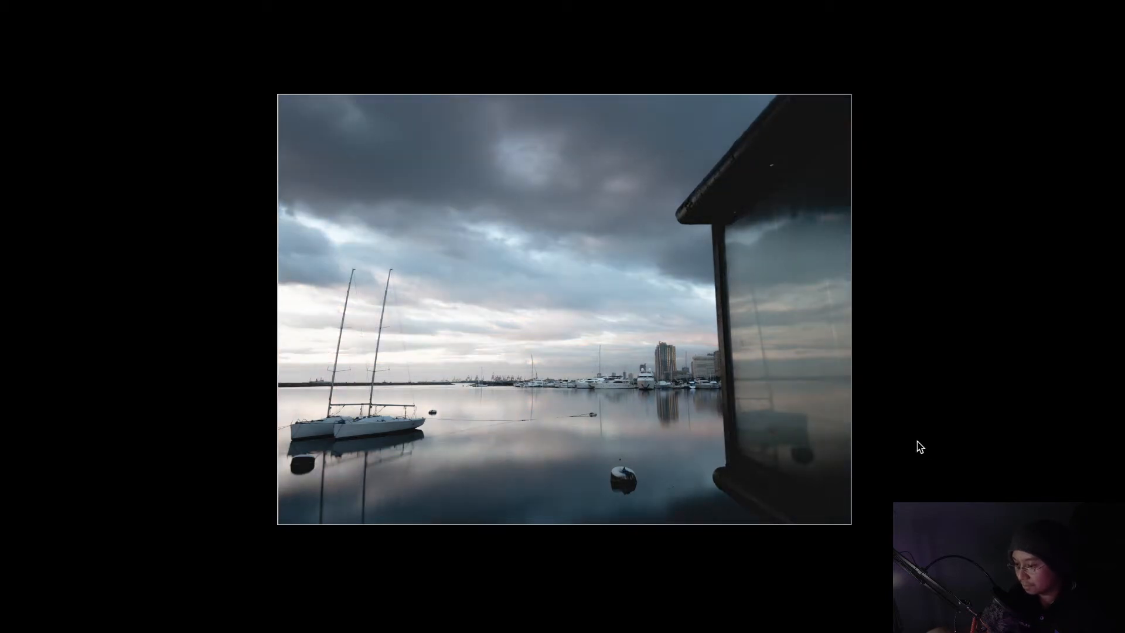
{"action": "key", "text": "l"}
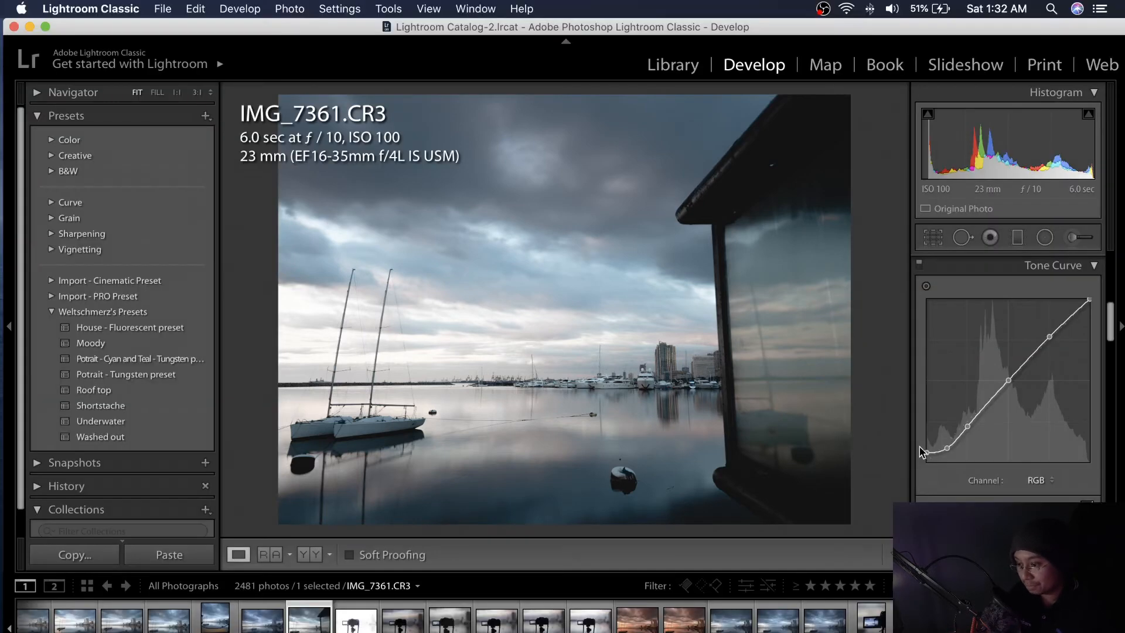
- Set the vibrance to +34 and raise the display brightness
{"action": "left_click_drag", "start_coordinate": [1112, 326], "coordinate": [1103, 304]}
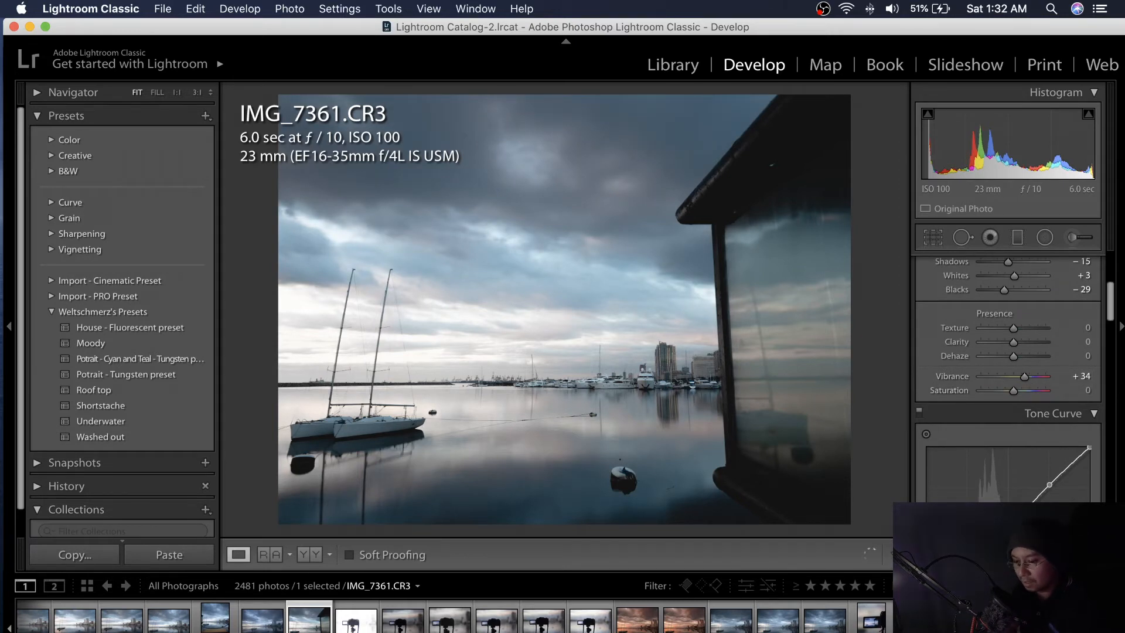
{"action": "key", "text": "F2"}
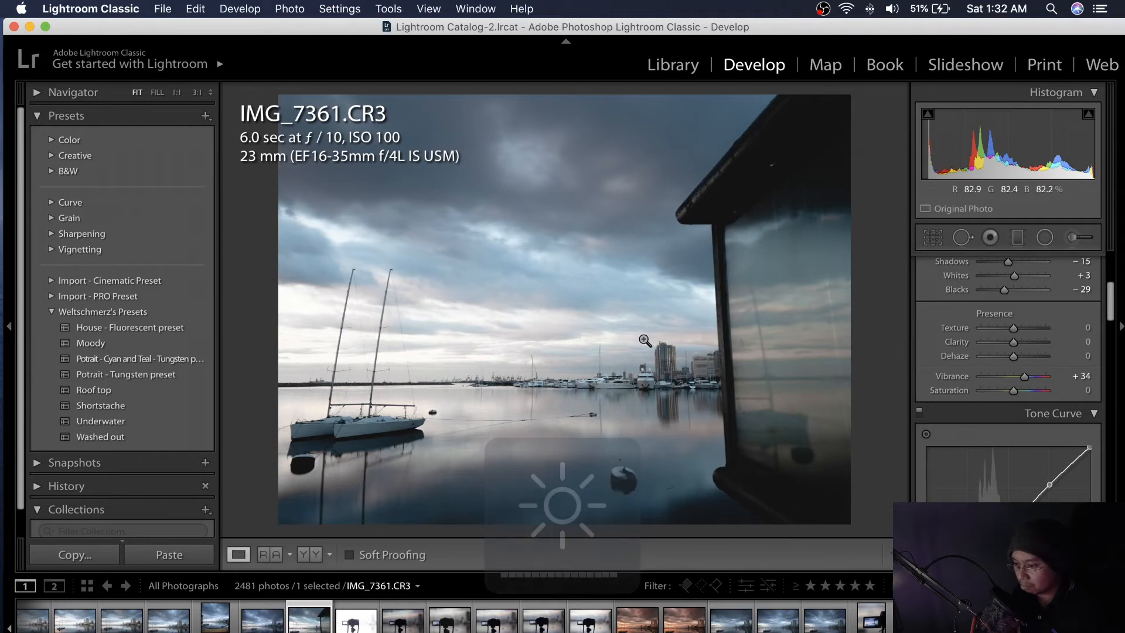
- Black out the interface and switch repeatedly between the before and after versions to compare the grading
{"action": "key", "text": "l"}
{"action": "key", "text": "l"}
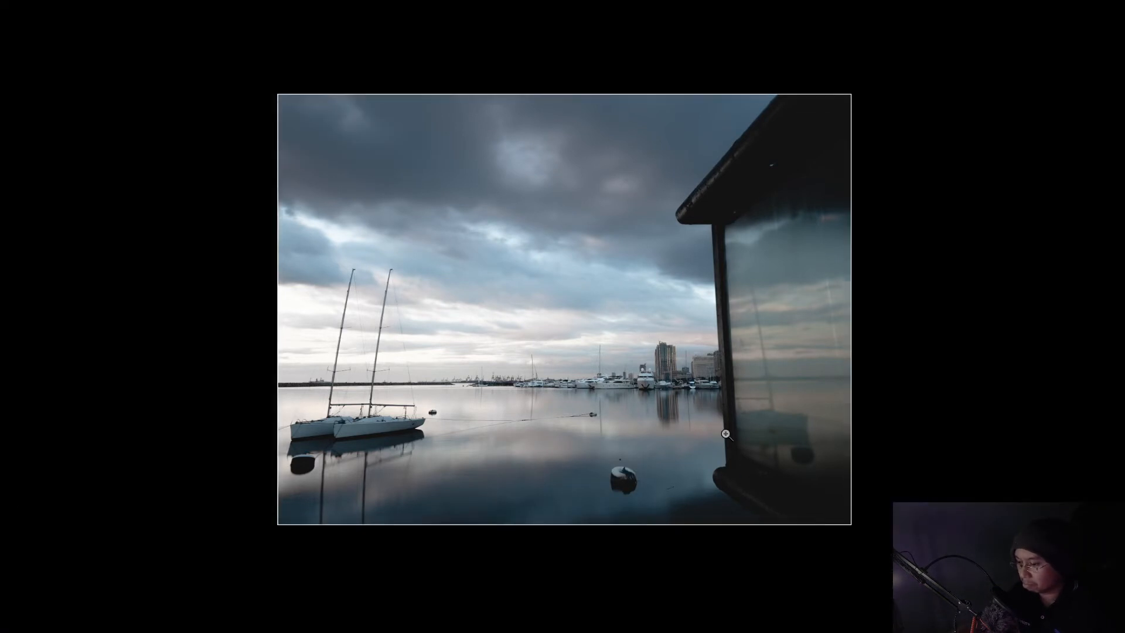
{"action": "key", "text": "backslash"}
{"action": "key", "text": "backslash"}
{"action": "key", "text": "backslash"}
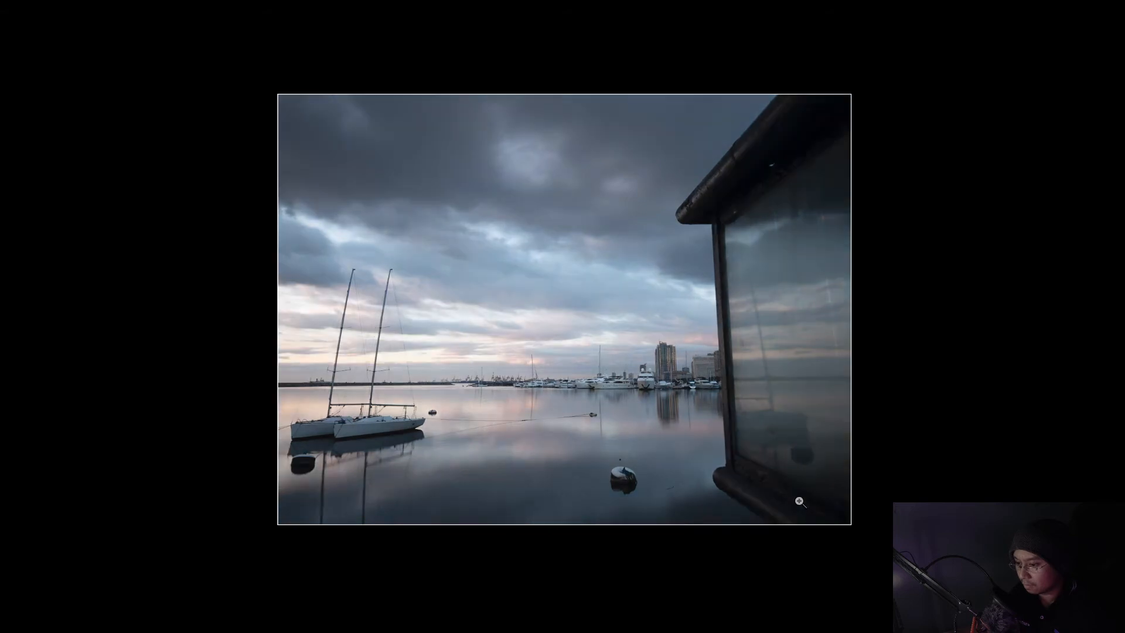
{"action": "key", "text": "backslash"}
{"action": "key", "text": "backslash"}
{"action": "key", "text": "backslash"}
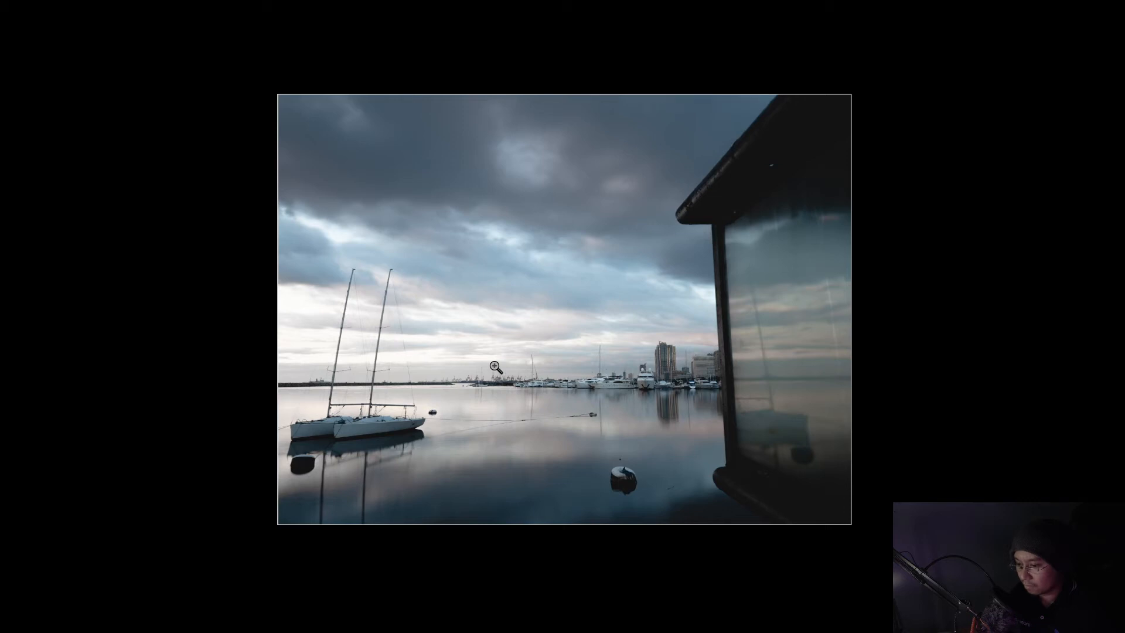
- Inspect the moored sailboats up close, then restore the full photo view and the normal interface
{"action": "left_click", "coordinate": [418, 436]}
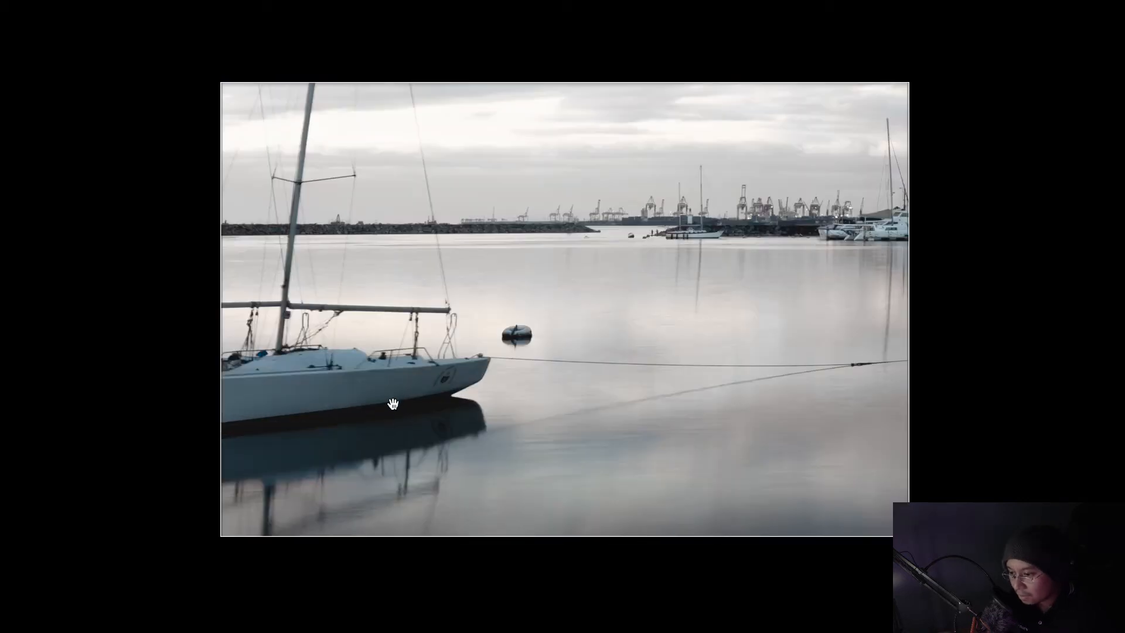
{"action": "left_click", "coordinate": [392, 404]}
{"action": "key", "text": "Right"}
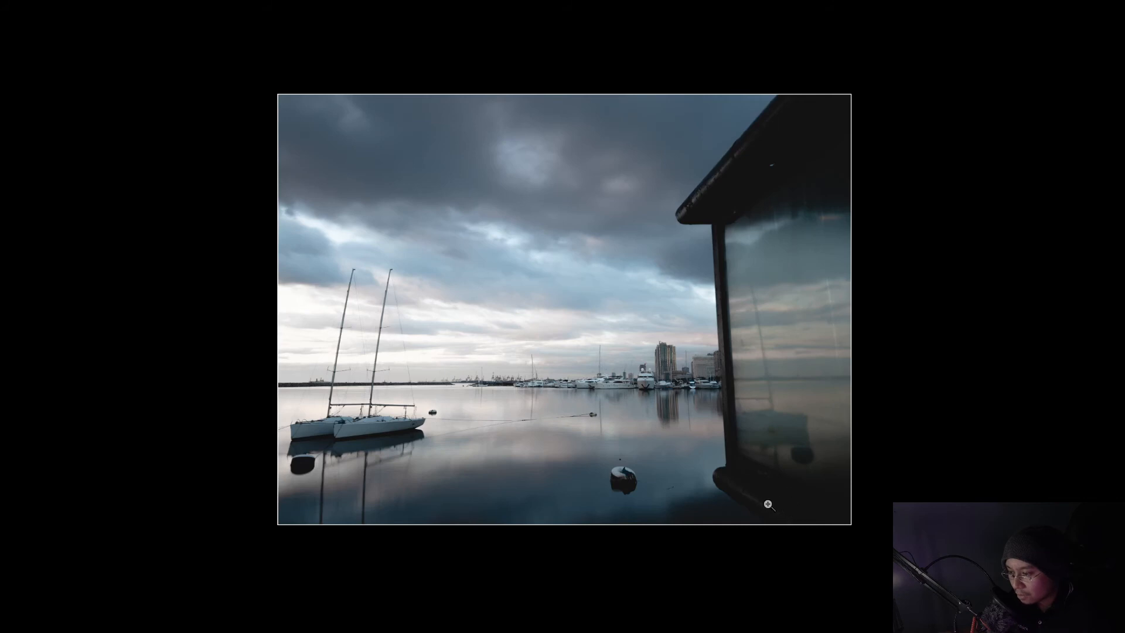
{"action": "left_click", "coordinate": [355, 426]}
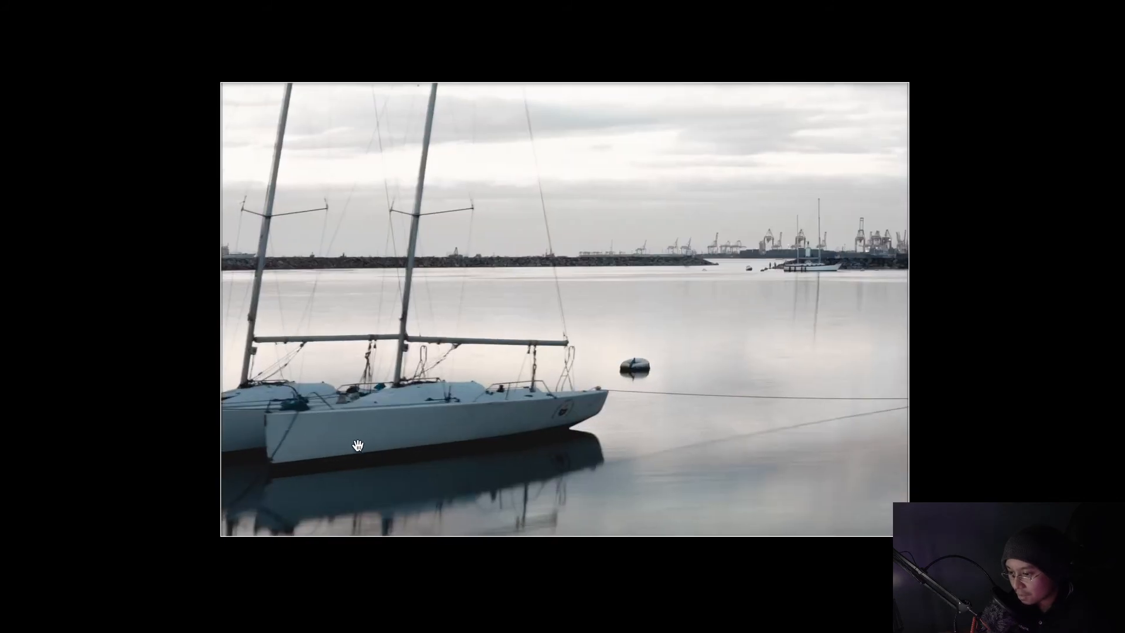
{"action": "left_click", "coordinate": [401, 441]}
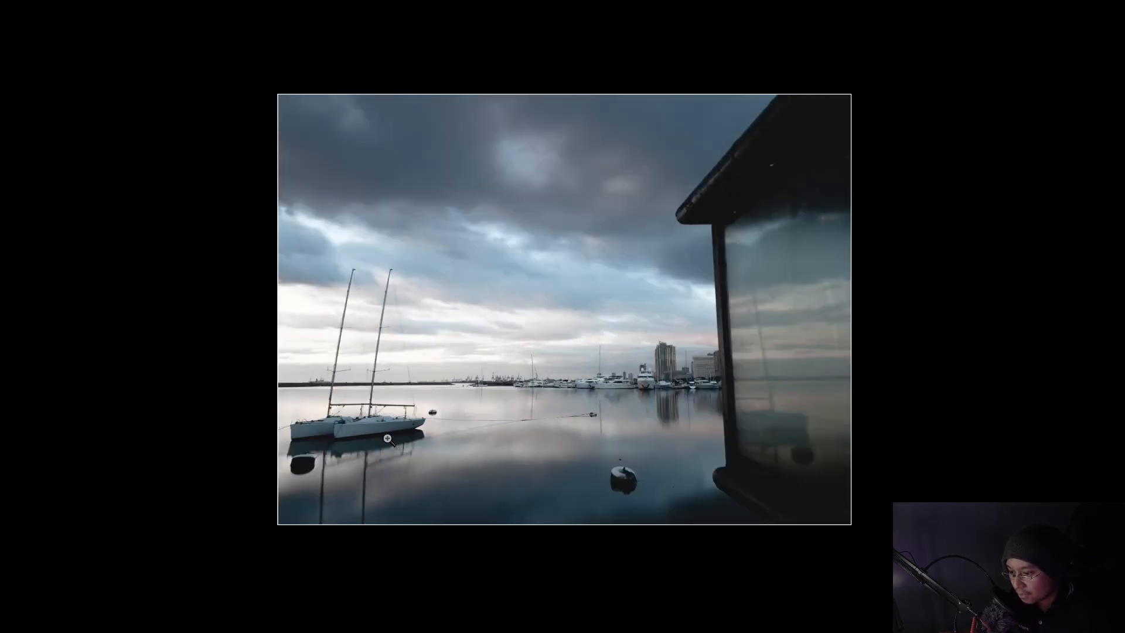
{"action": "key", "text": "l"}
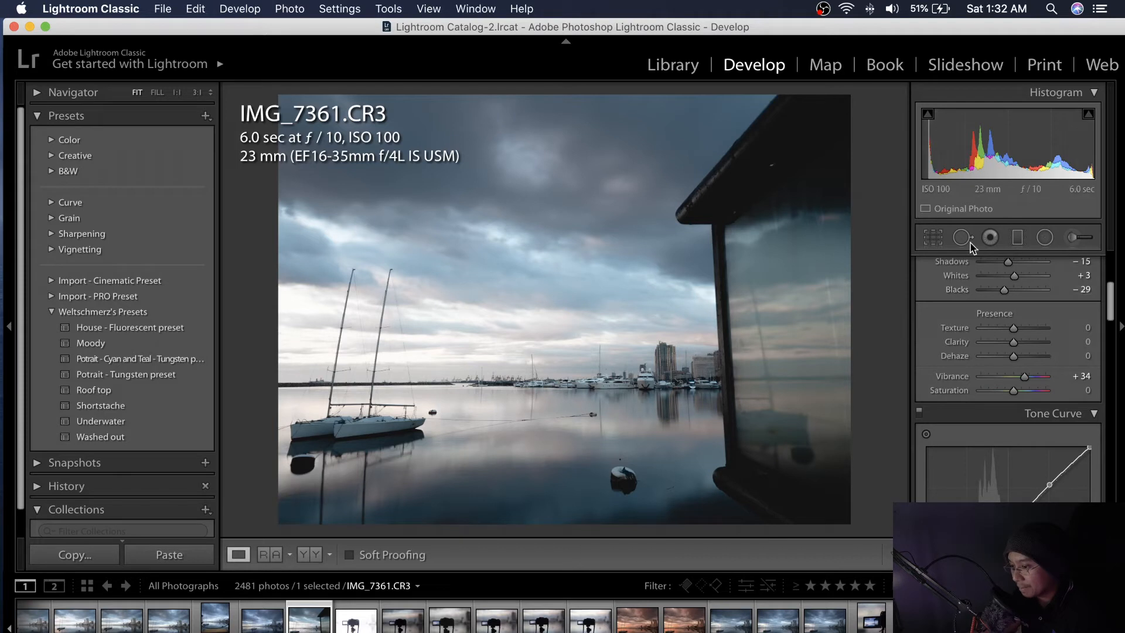
- Set the red saturation to -100 in the HSL adjustments
{"action": "left_click_drag", "start_coordinate": [1105, 308], "coordinate": [1110, 342]}
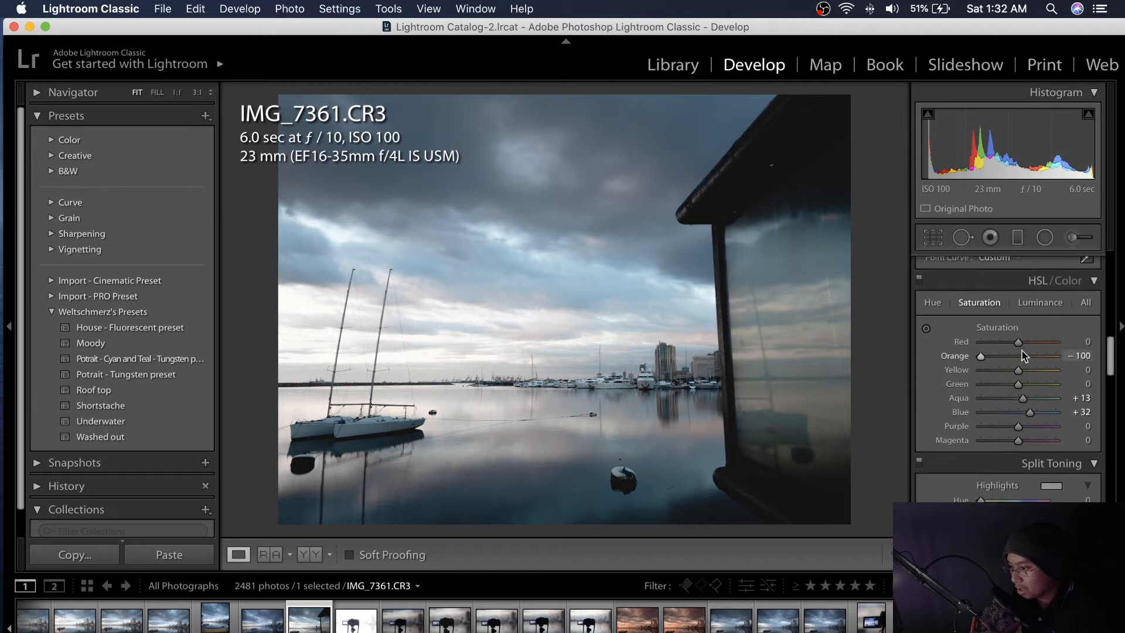
{"action": "left_click_drag", "start_coordinate": [1002, 346], "coordinate": [959, 352]}
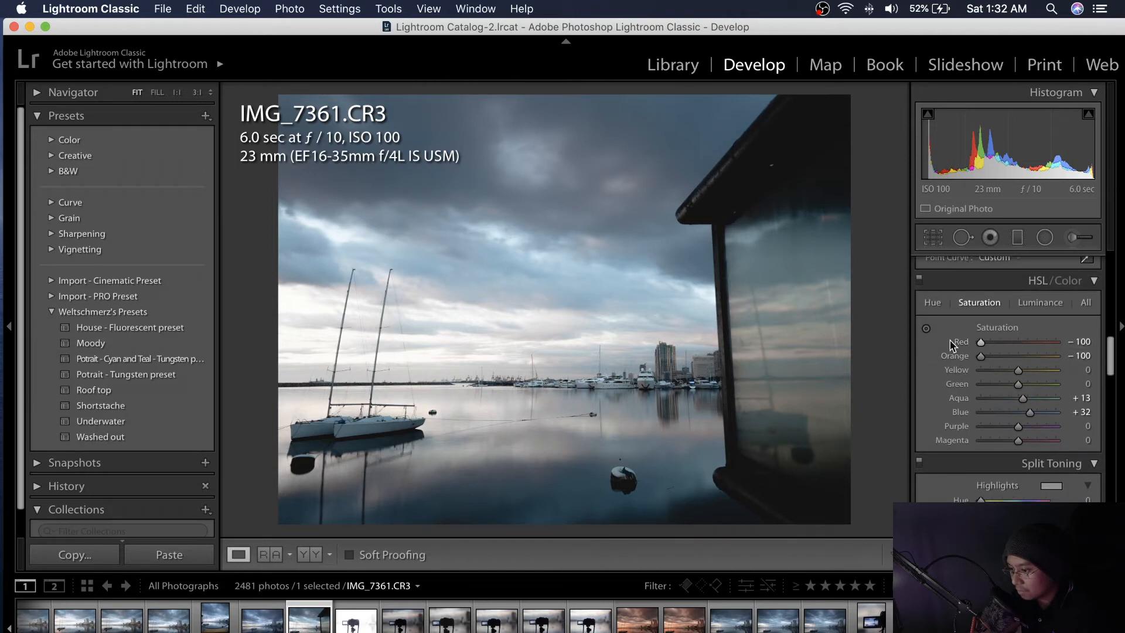
{"action": "left_click", "coordinate": [925, 326]}
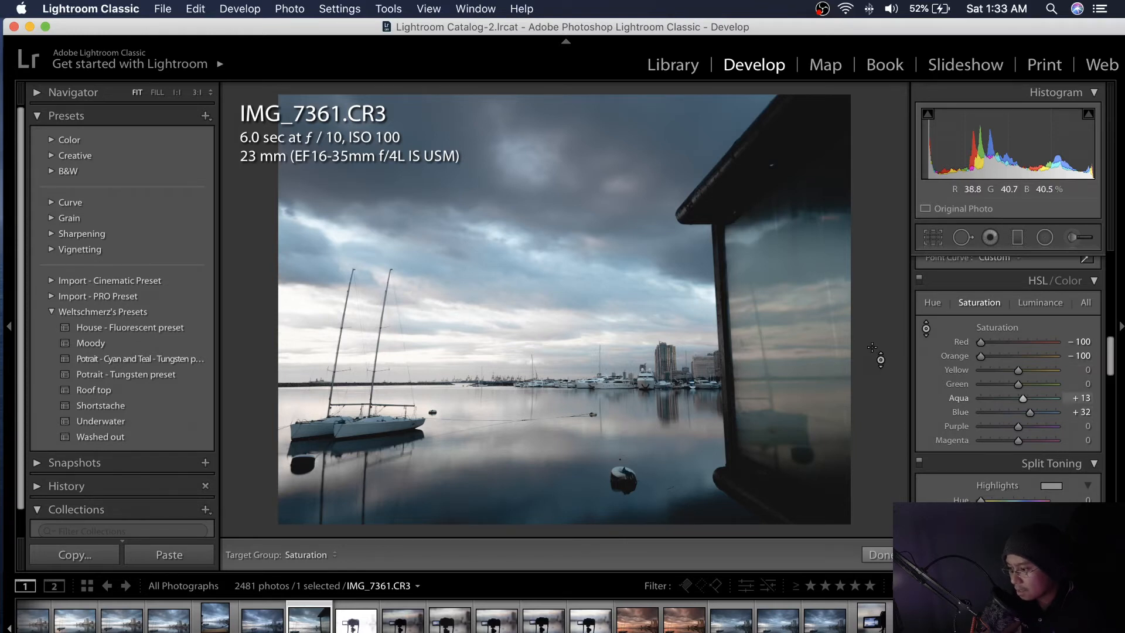
{"action": "left_click", "coordinate": [926, 328]}
- Try an orange luminance of -100 and reset it to the default
{"action": "left_click", "coordinate": [1040, 302]}
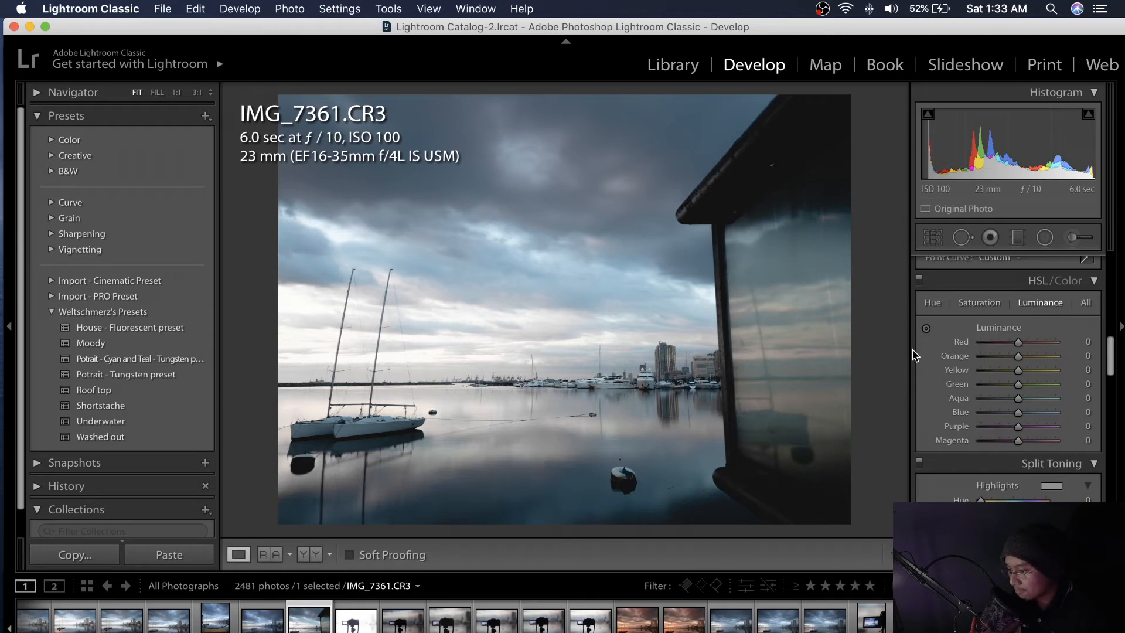
{"action": "left_click_drag", "start_coordinate": [1018, 356], "coordinate": [973, 357]}
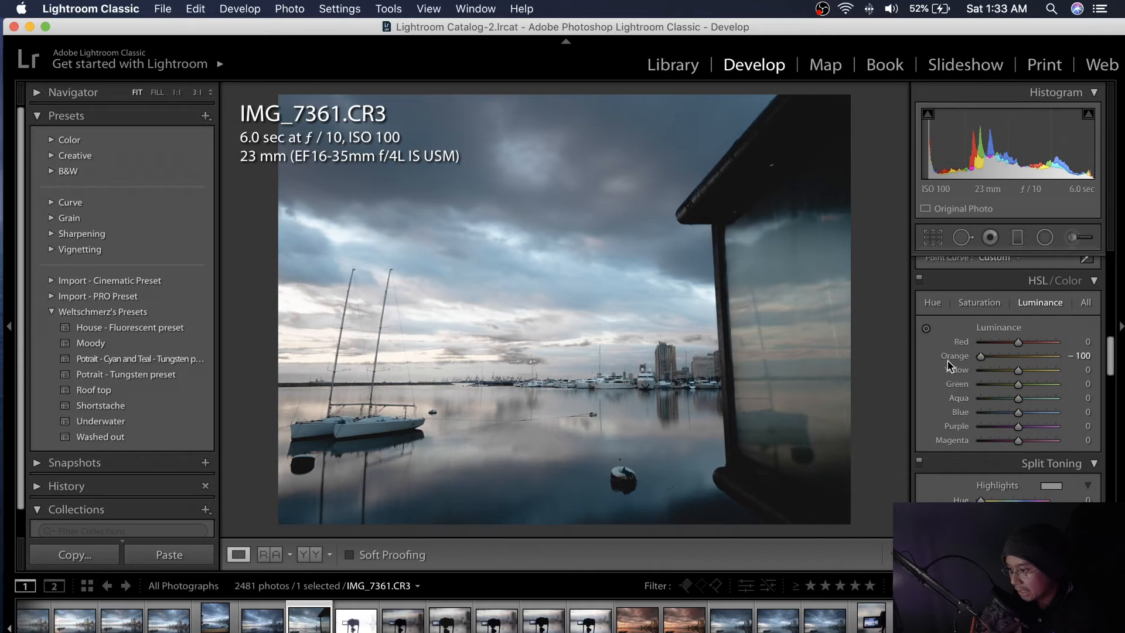
{"action": "double_click", "coordinate": [951, 356]}
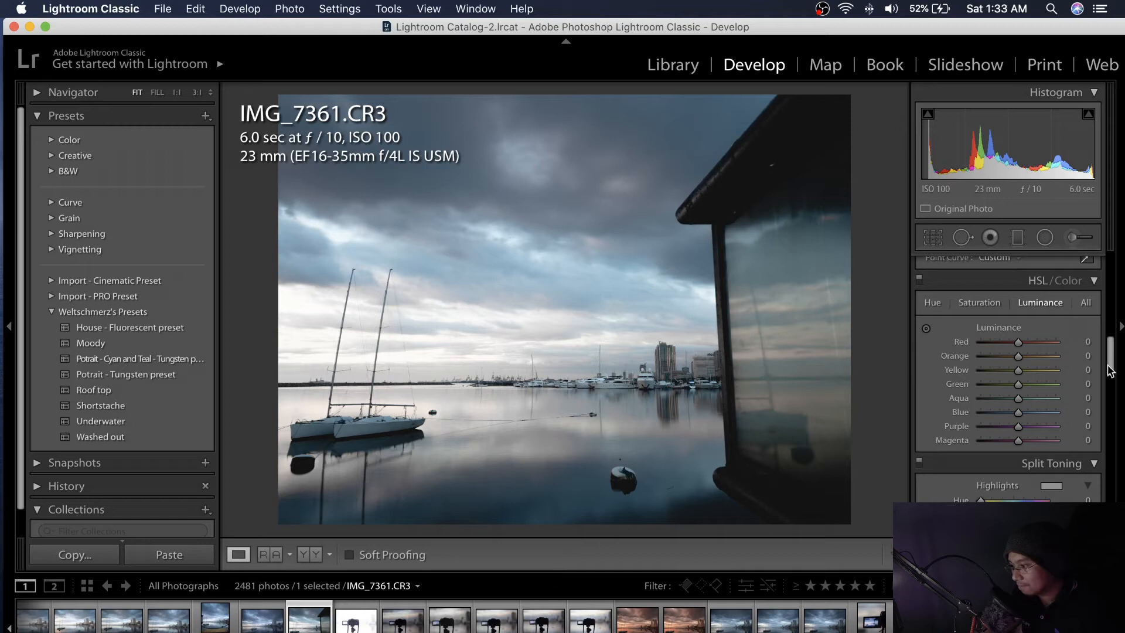
- Tint the split toning highlights with hue 2 and saturation 23
{"action": "mouse_move", "coordinate": [1109, 361]}
{"action": "left_mouse_down"}
{"action": "mouse_move", "coordinate": [1111, 392]}
{"action": "mouse_move", "coordinate": [1110, 383]}
{"action": "left_mouse_up"}
{"action": "left_click", "coordinate": [1050, 326]}
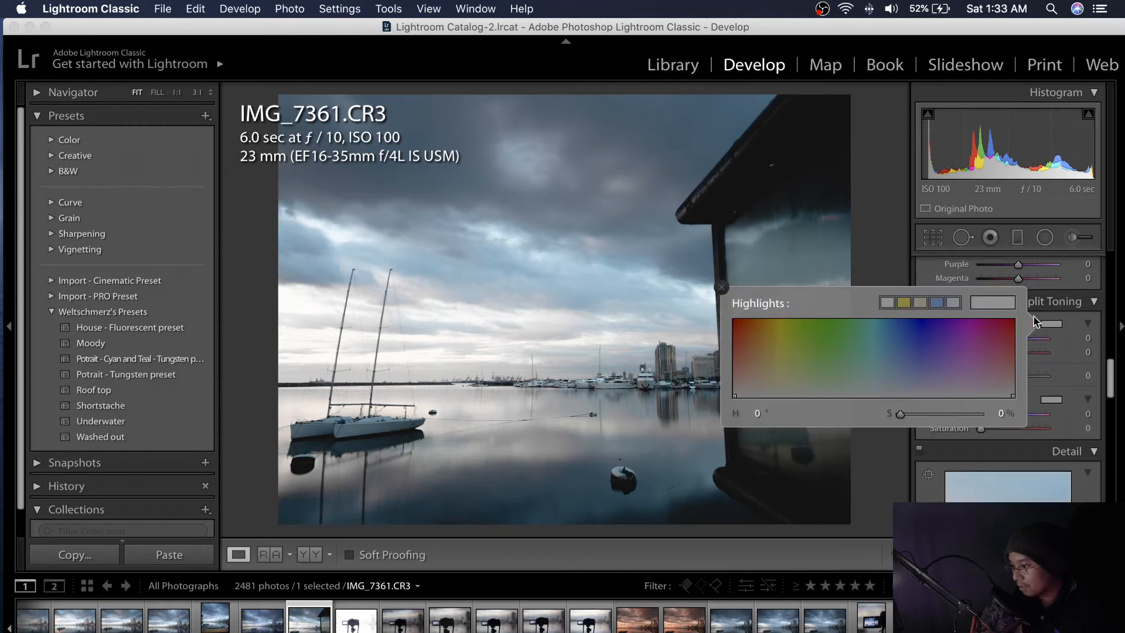
{"action": "left_click", "coordinate": [737, 377]}
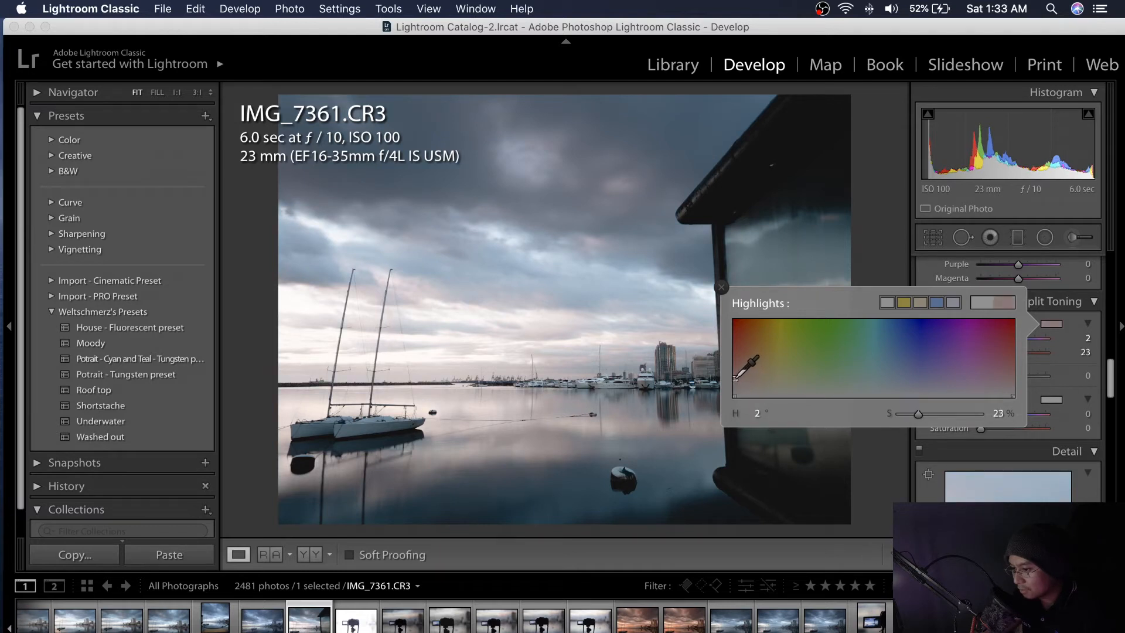
- Try different red tints for the split toning highlights, then set their hue and saturation to 0
{"action": "left_click", "coordinate": [736, 387]}
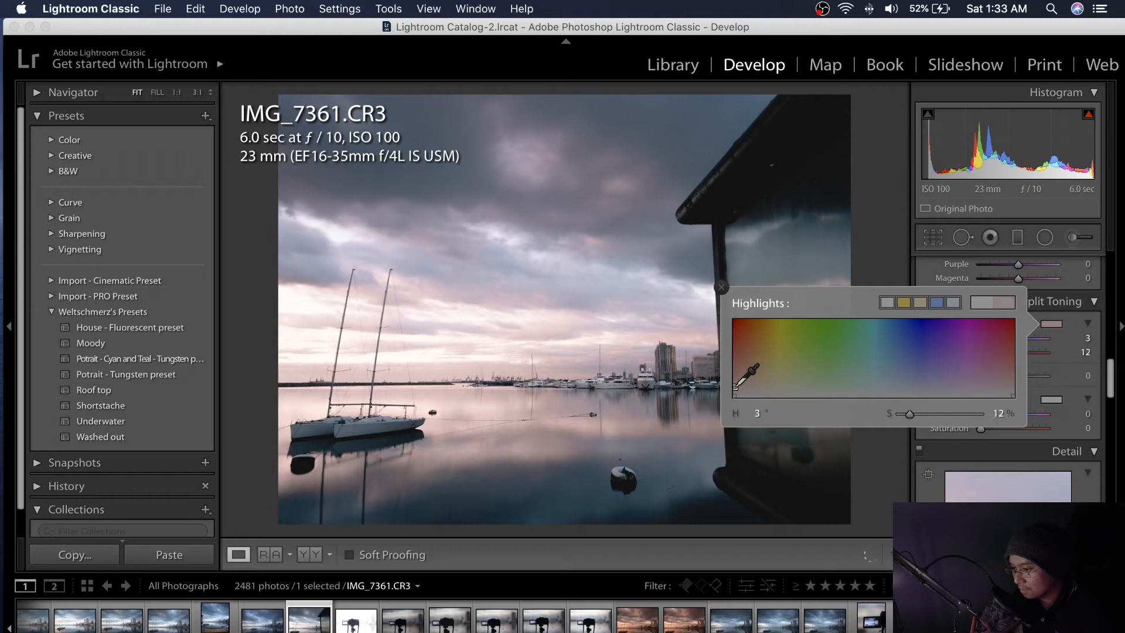
{"action": "left_click", "coordinate": [735, 343]}
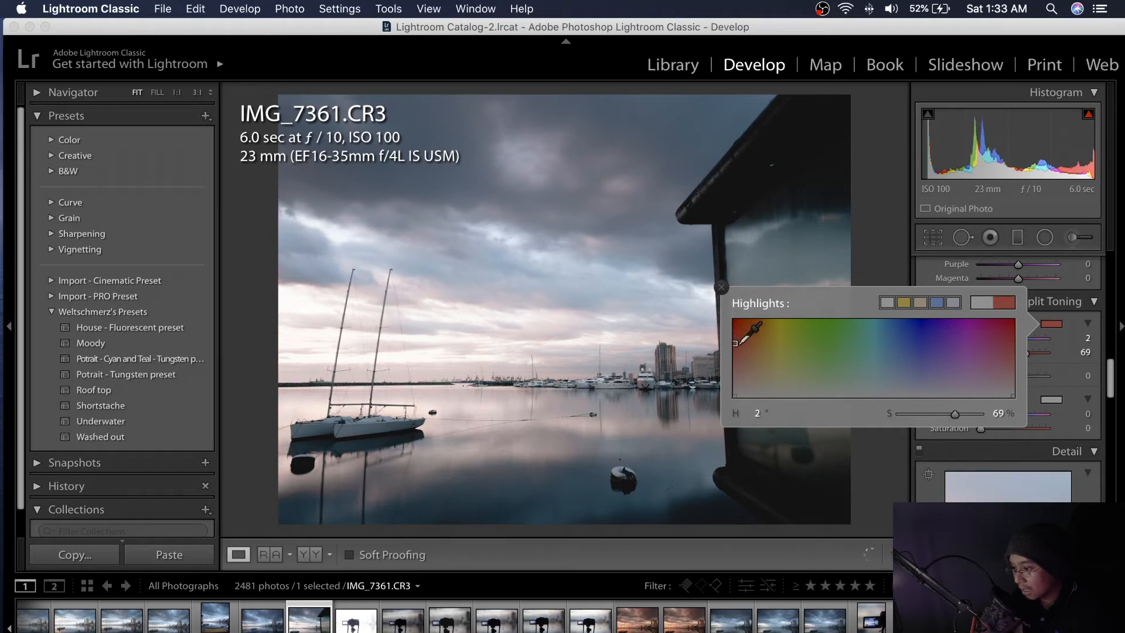
{"action": "left_click", "coordinate": [751, 389]}
{"action": "left_click_drag", "start_coordinate": [751, 388], "coordinate": [732, 403]}
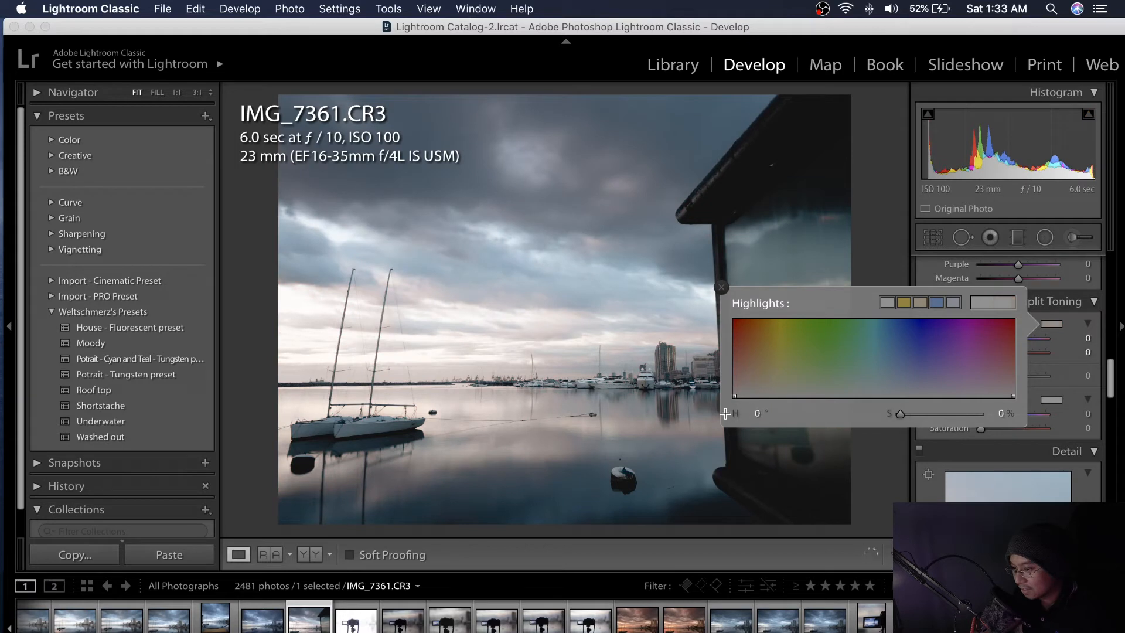
{"action": "left_click", "coordinate": [877, 253]}
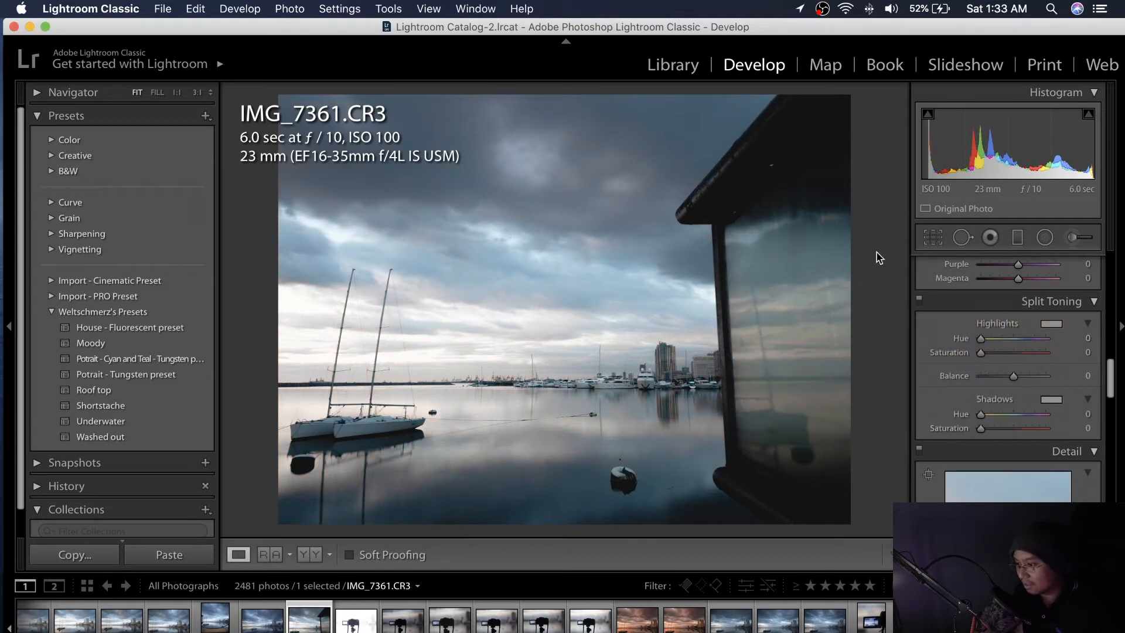
- Compare the edited harbour photo with its original several times with the interface blacked out, then restore the normal interface
{"action": "left_click", "coordinate": [606, 314]}
{"action": "left_click", "coordinate": [606, 313]}
{"action": "key", "text": "l"}
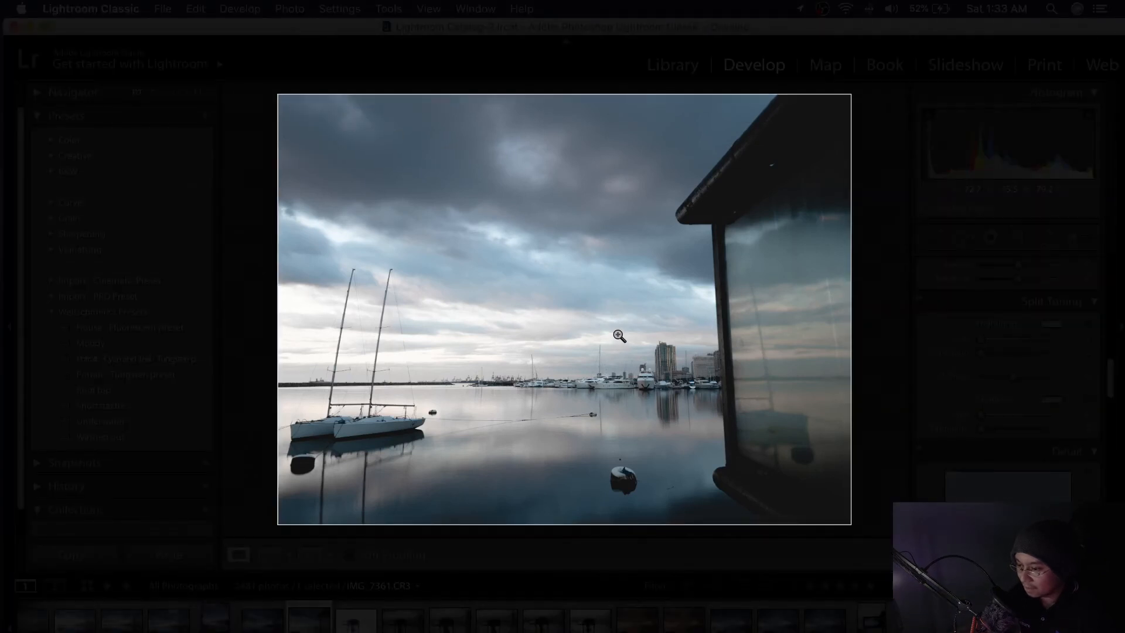
{"action": "key", "text": "l"}
{"action": "key", "text": "backslash"}
{"action": "key", "text": "backslash"}
{"action": "key", "text": "backslash"}
{"action": "key", "text": "backslash"}
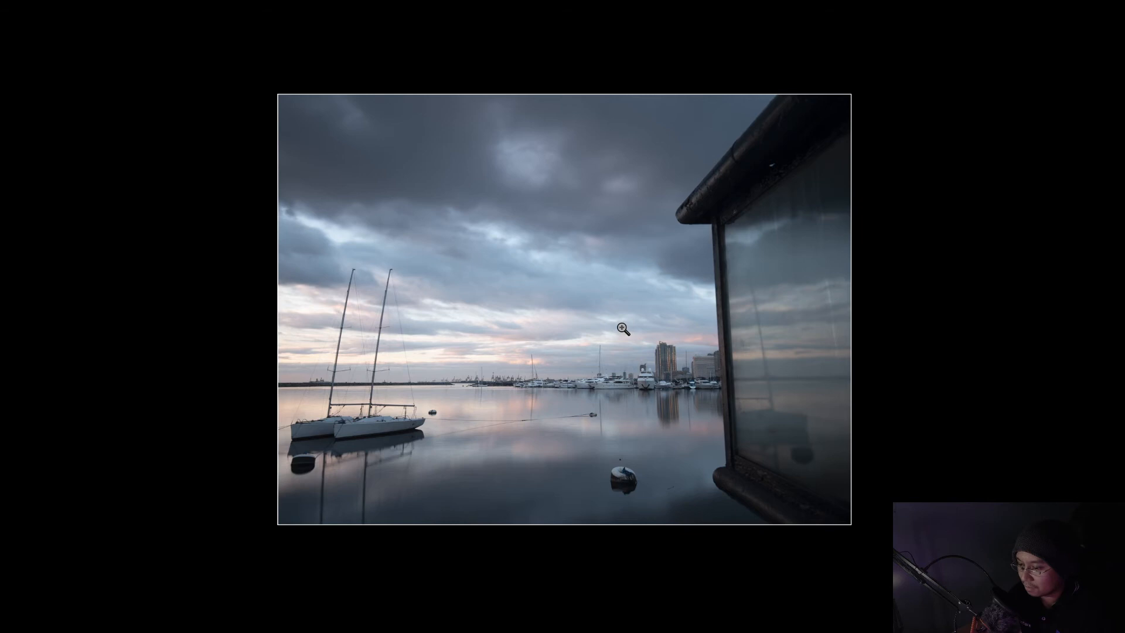
{"action": "key", "text": "backslash"}
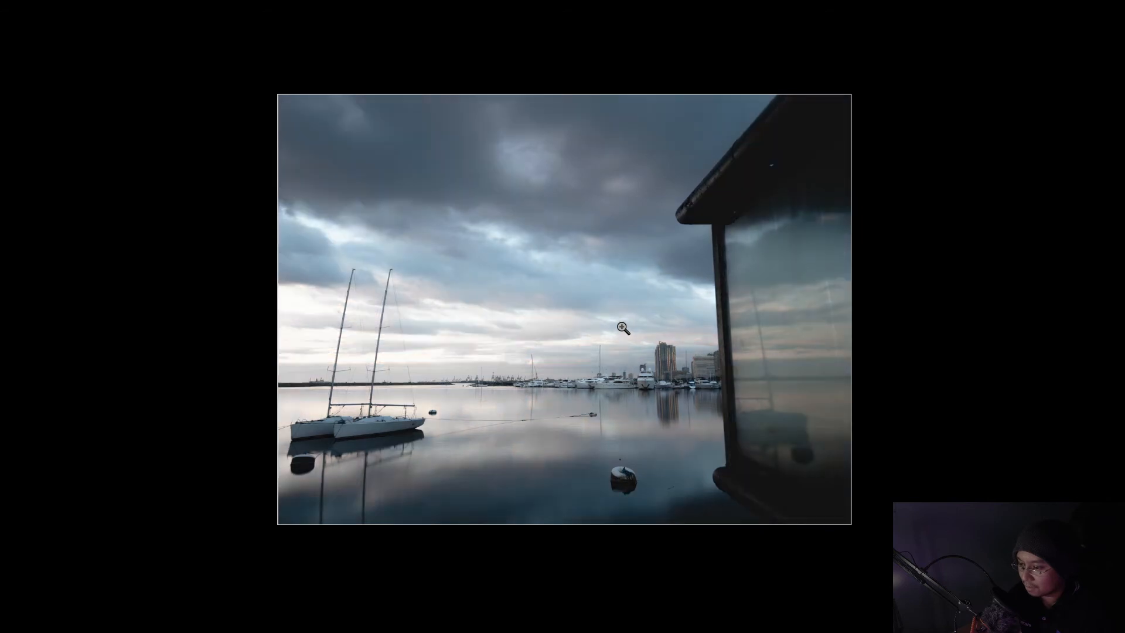
{"action": "key", "text": "l"}
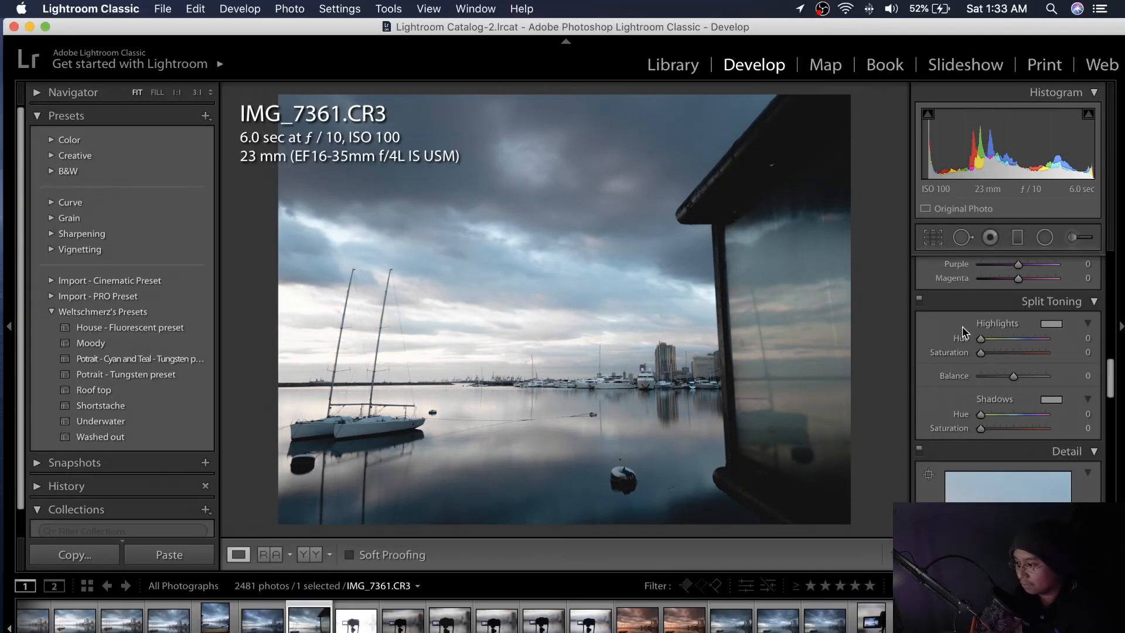
- Try an orange hue of -69 with an orange saturation of +11 in the HSL adjustments
{"action": "left_click_drag", "start_coordinate": [1107, 377], "coordinate": [1113, 364]}
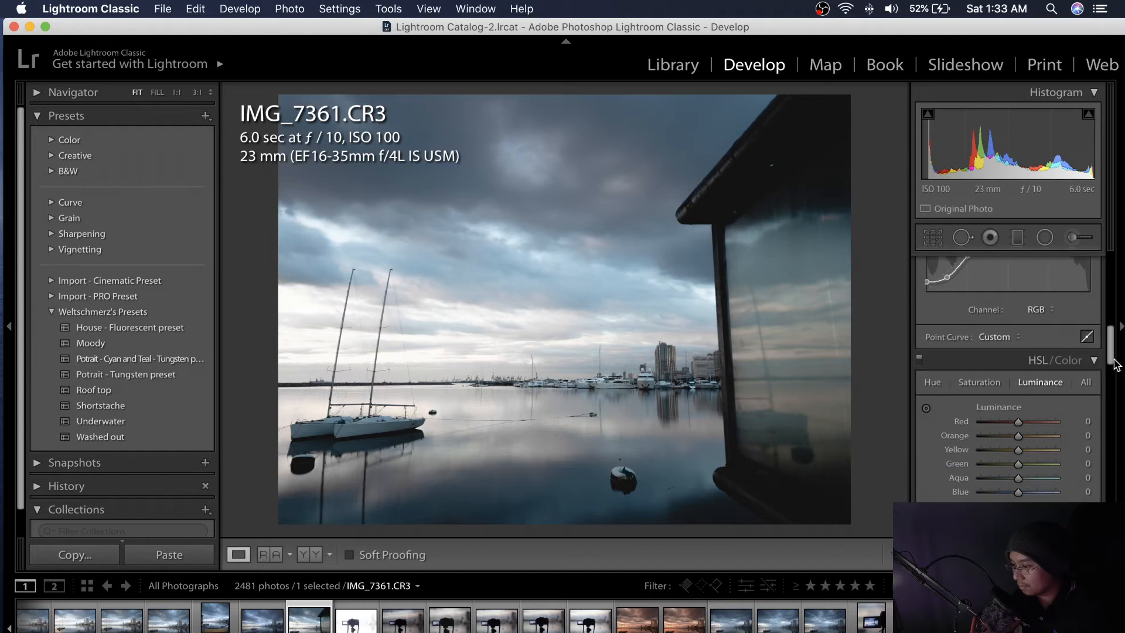
{"action": "left_click", "coordinate": [980, 388]}
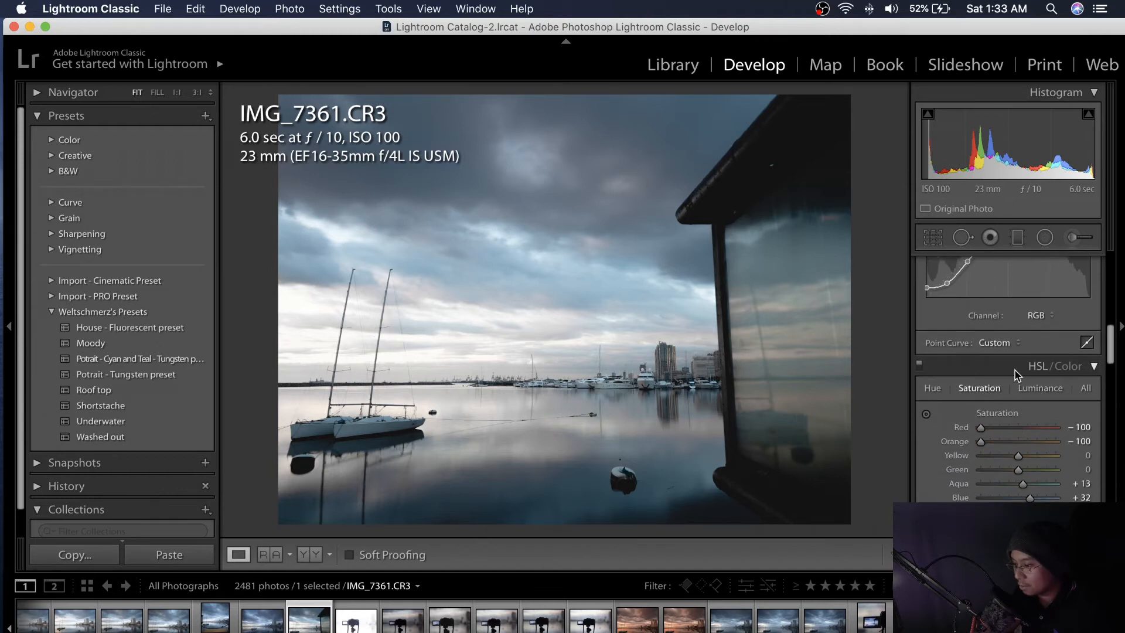
{"action": "mouse_move", "coordinate": [1109, 352]}
{"action": "left_mouse_down"}
{"action": "mouse_move", "coordinate": [1109, 319]}
{"action": "mouse_move", "coordinate": [1108, 359]}
{"action": "left_mouse_up"}
{"action": "mouse_move", "coordinate": [978, 396]}
{"action": "left_mouse_down"}
{"action": "mouse_move", "coordinate": [1026, 402]}
{"action": "mouse_move", "coordinate": [970, 407]}
{"action": "left_mouse_up"}
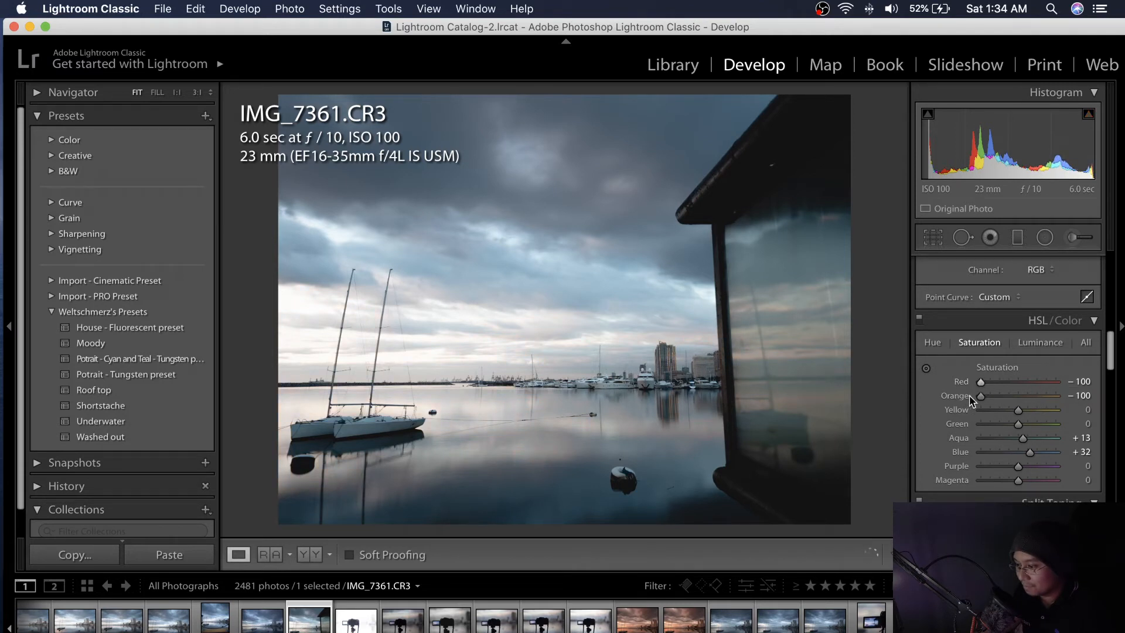
{"action": "left_click", "coordinate": [932, 348]}
{"action": "left_click_drag", "start_coordinate": [1018, 397], "coordinate": [994, 399]}
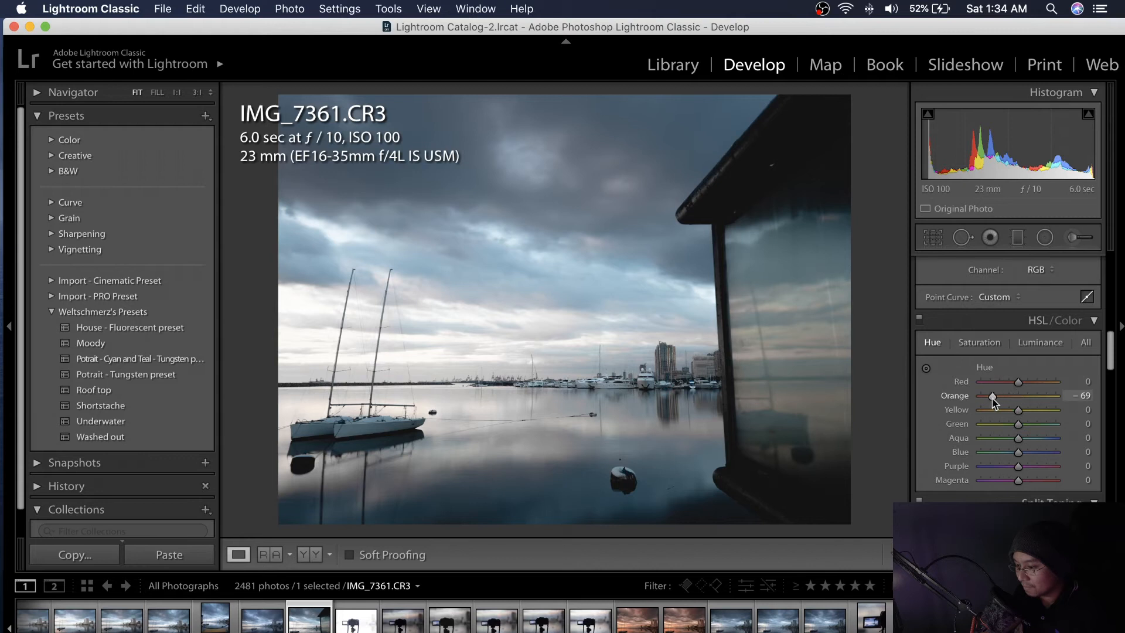
{"action": "left_click", "coordinate": [979, 342]}
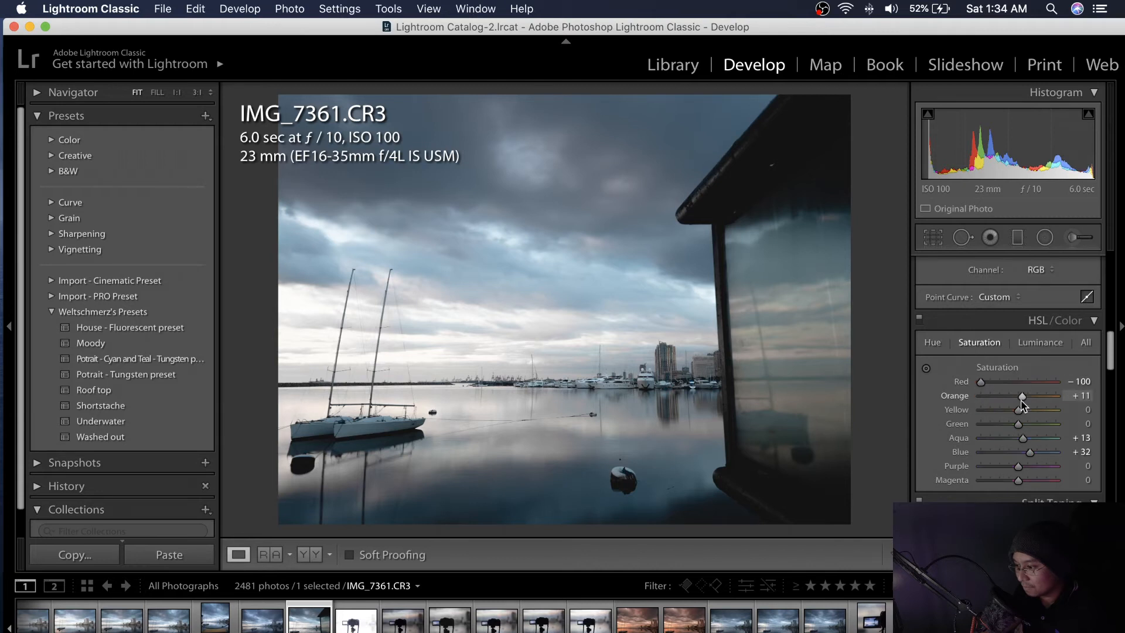
- Try orange hue +58, yellow hue -76 and orange saturation +25, then reset the orange hue
{"action": "left_click", "coordinate": [936, 345]}
{"action": "left_click_drag", "start_coordinate": [993, 397], "coordinate": [1041, 404]}
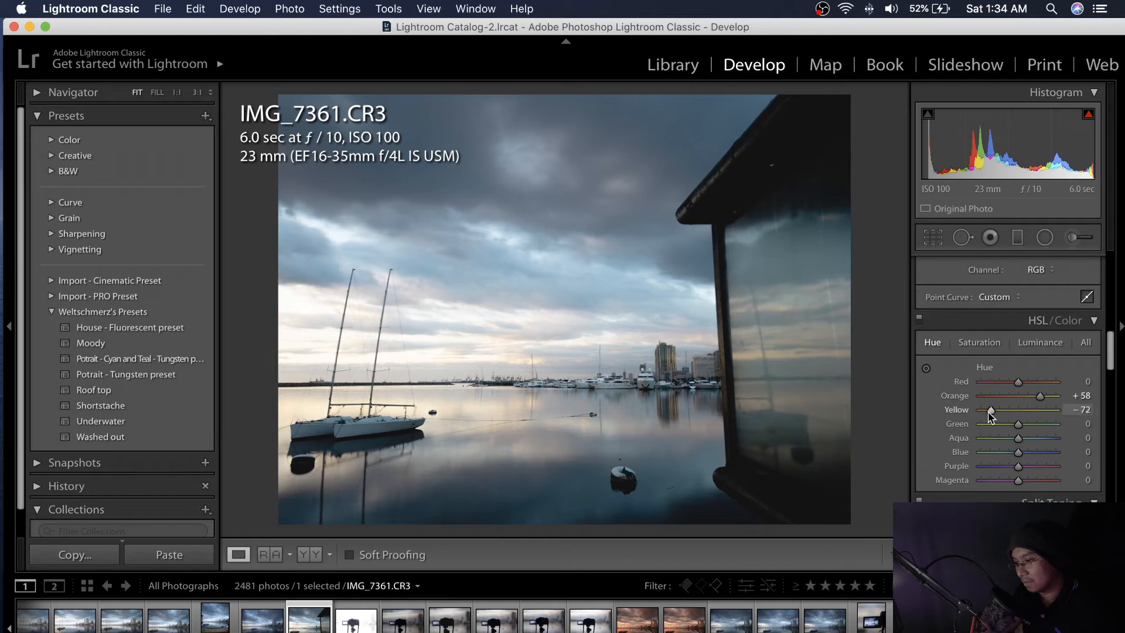
{"action": "left_click", "coordinate": [979, 342]}
{"action": "left_click_drag", "start_coordinate": [1002, 402], "coordinate": [1028, 400]}
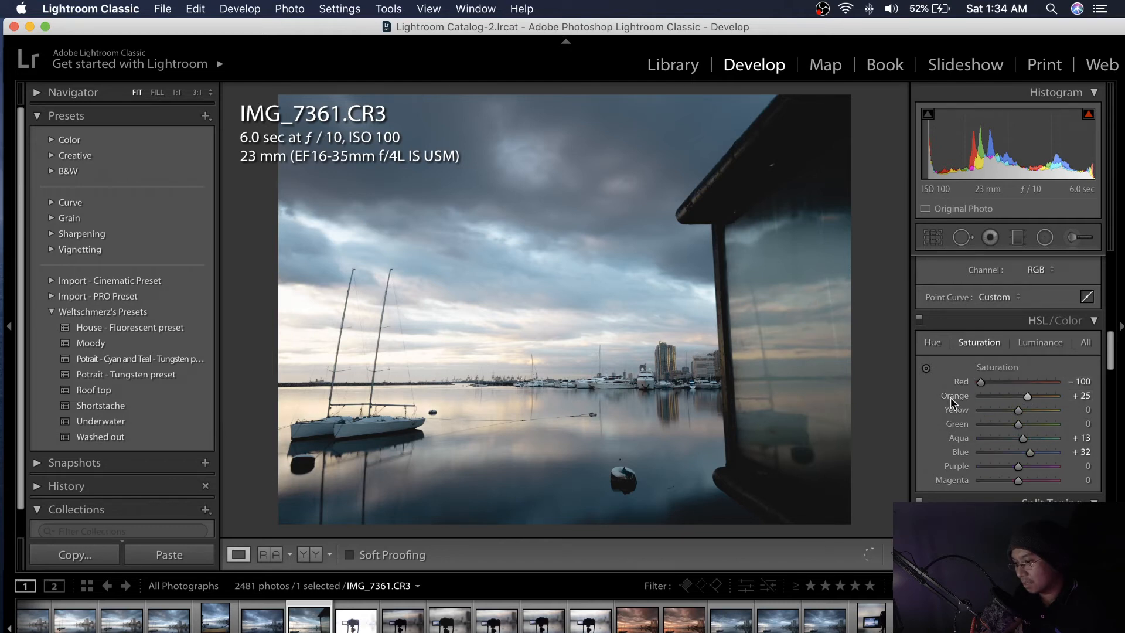
{"action": "left_click", "coordinate": [933, 343]}
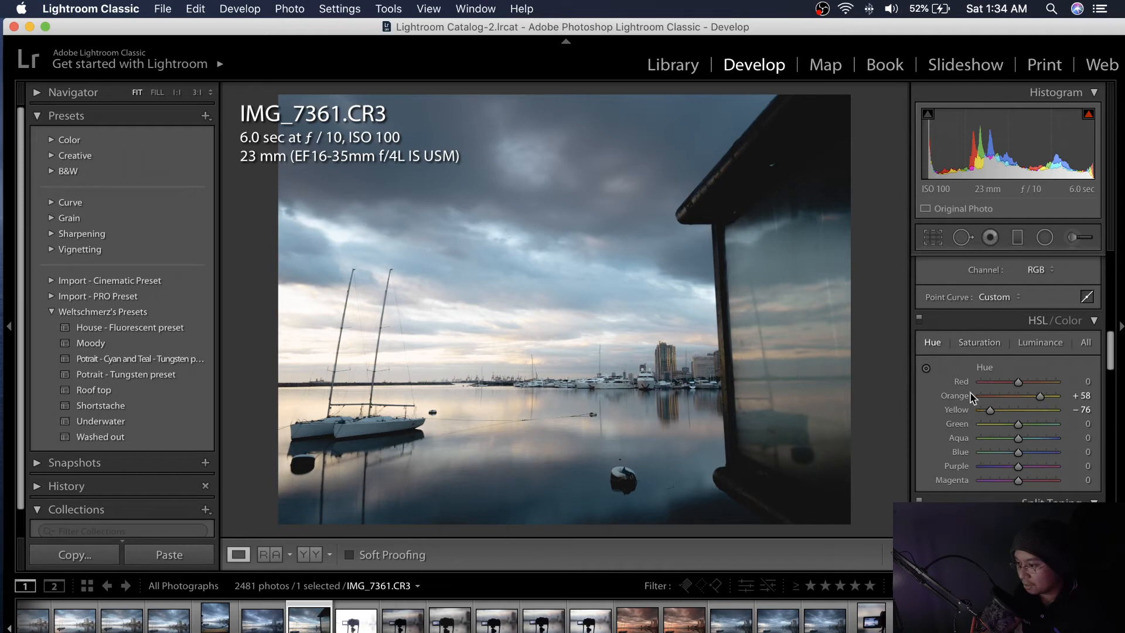
{"action": "double_click", "coordinate": [958, 396]}
- Compare the photo with its original with the interface blacked out, then return the orange saturation to -100
{"action": "key", "text": "l"}
{"action": "key", "text": "l"}
{"action": "key", "text": "backslash"}
{"action": "key", "text": "backslash"}
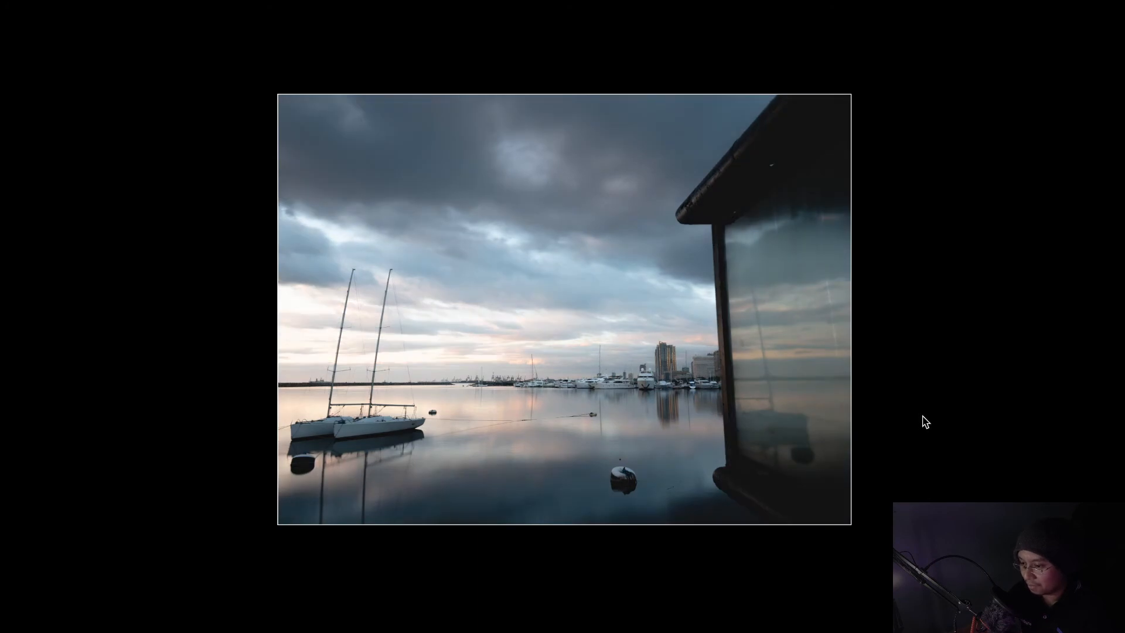
{"action": "key", "text": "l"}
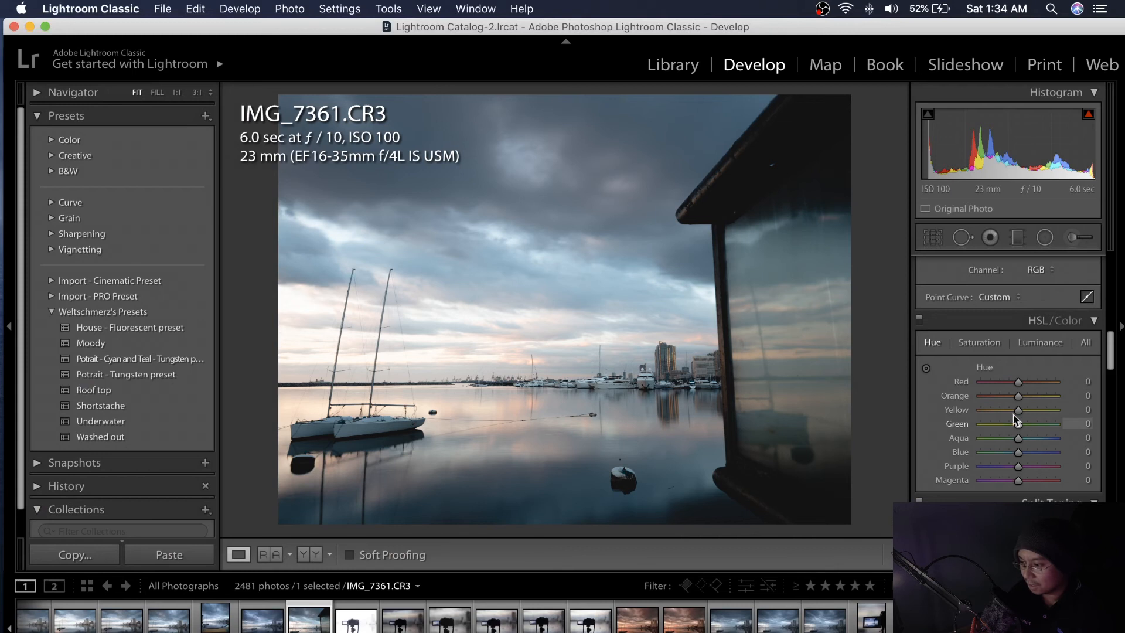
{"action": "left_click", "coordinate": [967, 346]}
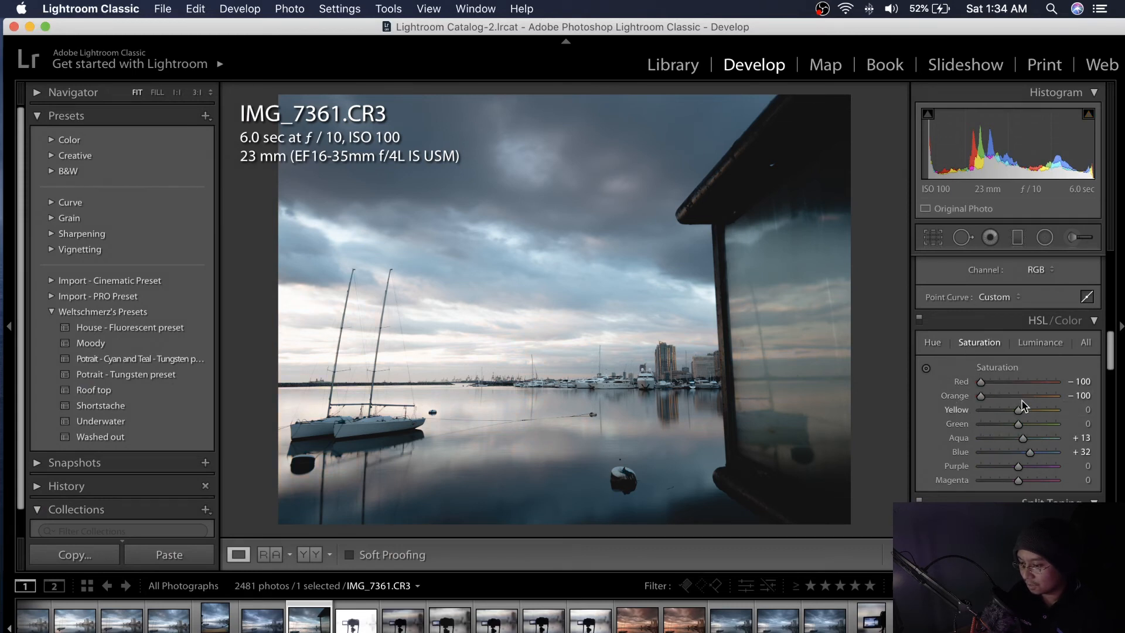
- Preview the split toning hues at full strength and tint the shadows with hue 180 and saturation 2
{"action": "left_click_drag", "start_coordinate": [1110, 350], "coordinate": [1111, 375]}
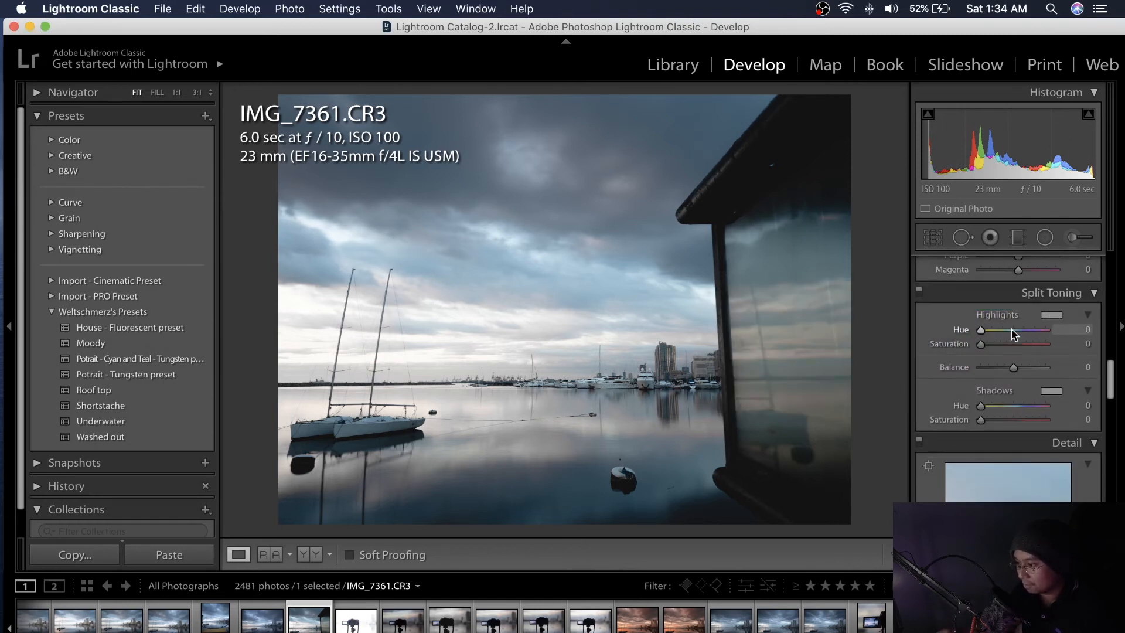
{"action": "key", "text": "alt"}
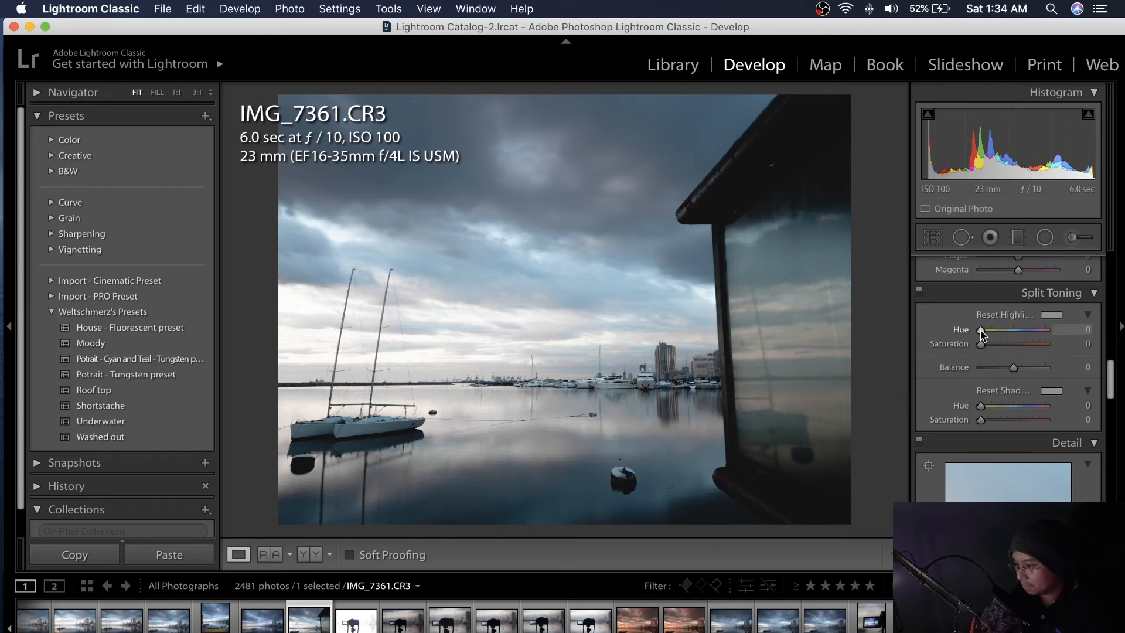
{"action": "mouse_move", "coordinate": [980, 330]}
{"action": "left_mouse_down"}
{"action": "mouse_move", "coordinate": [1030, 333]}
{"action": "mouse_move", "coordinate": [980, 332]}
{"action": "left_mouse_up"}
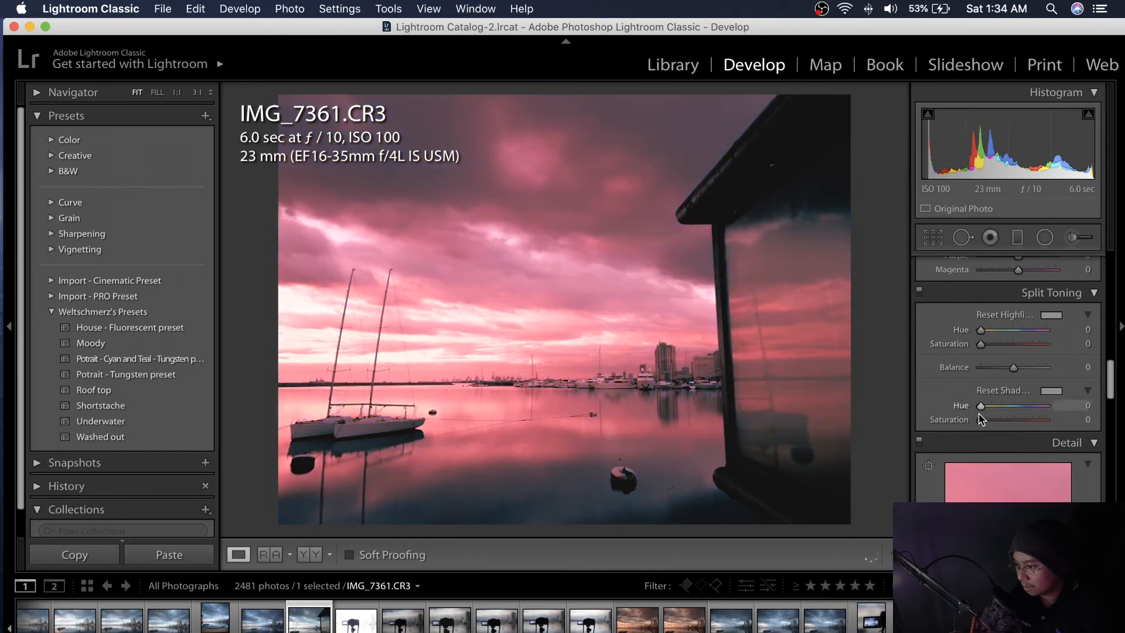
{"action": "left_click_drag", "start_coordinate": [982, 409], "coordinate": [1013, 412]}
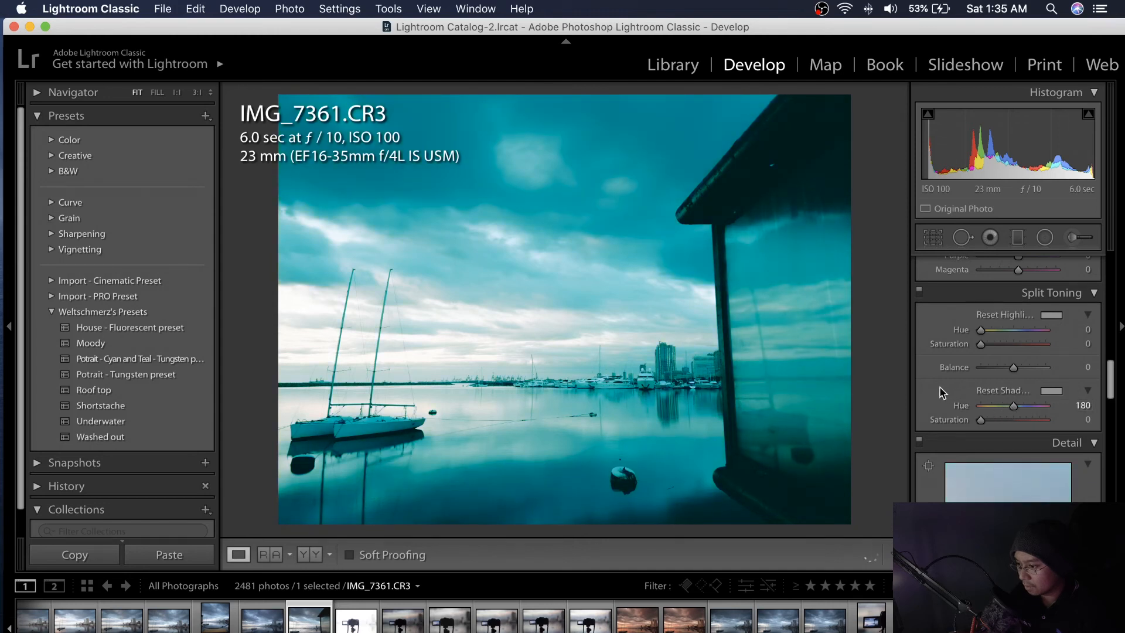
{"action": "mouse_move", "coordinate": [980, 420]}
{"action": "left_mouse_down"}
{"action": "mouse_move", "coordinate": [996, 420]}
{"action": "mouse_move", "coordinate": [982, 422]}
{"action": "left_mouse_up"}
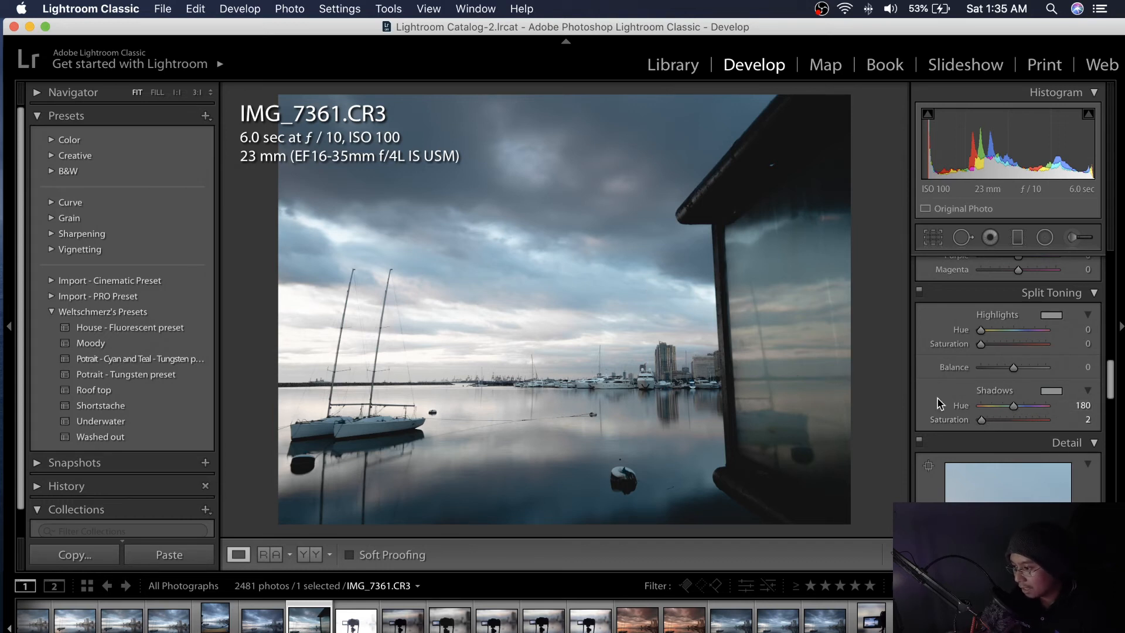
- Tint the split toning shadows with hue 232 and saturation 22, previewing the hue at full strength
{"action": "key", "text": "alt"}
{"action": "left_click_drag", "start_coordinate": [1014, 409], "coordinate": [1018, 411]}
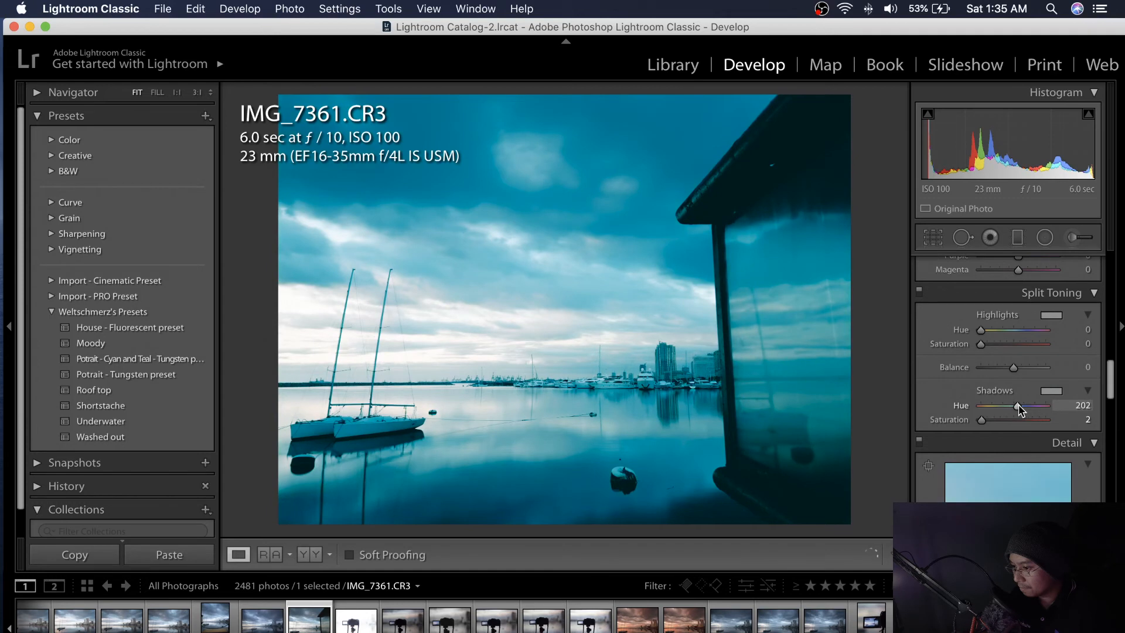
{"action": "left_click_drag", "start_coordinate": [1025, 409], "coordinate": [1025, 409]}
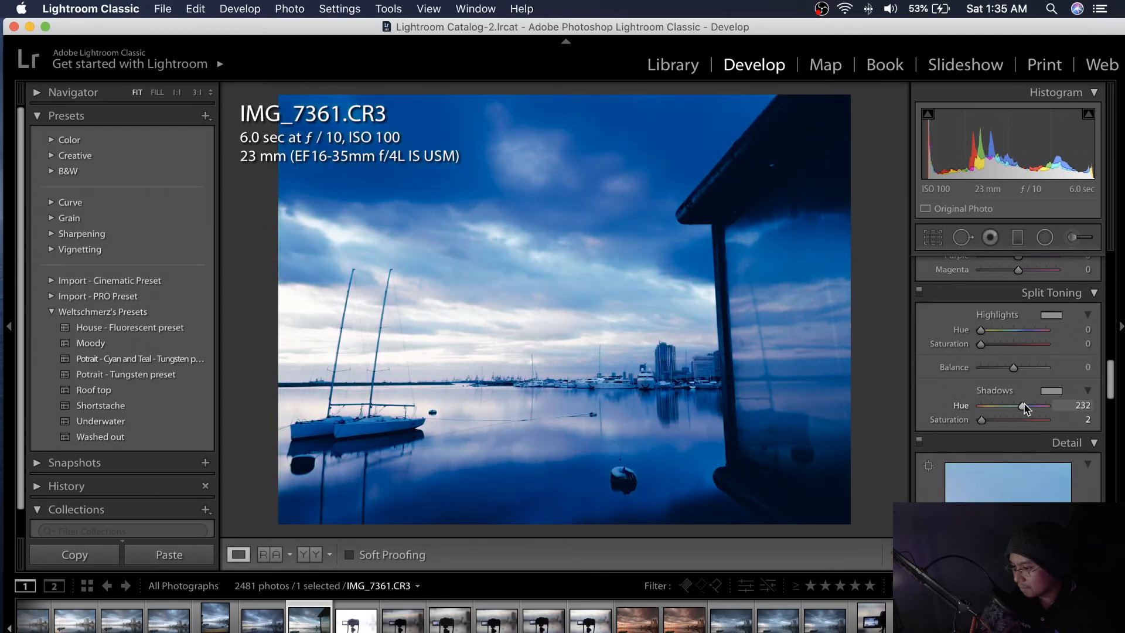
{"action": "left_click_drag", "start_coordinate": [1025, 408], "coordinate": [1025, 409]}
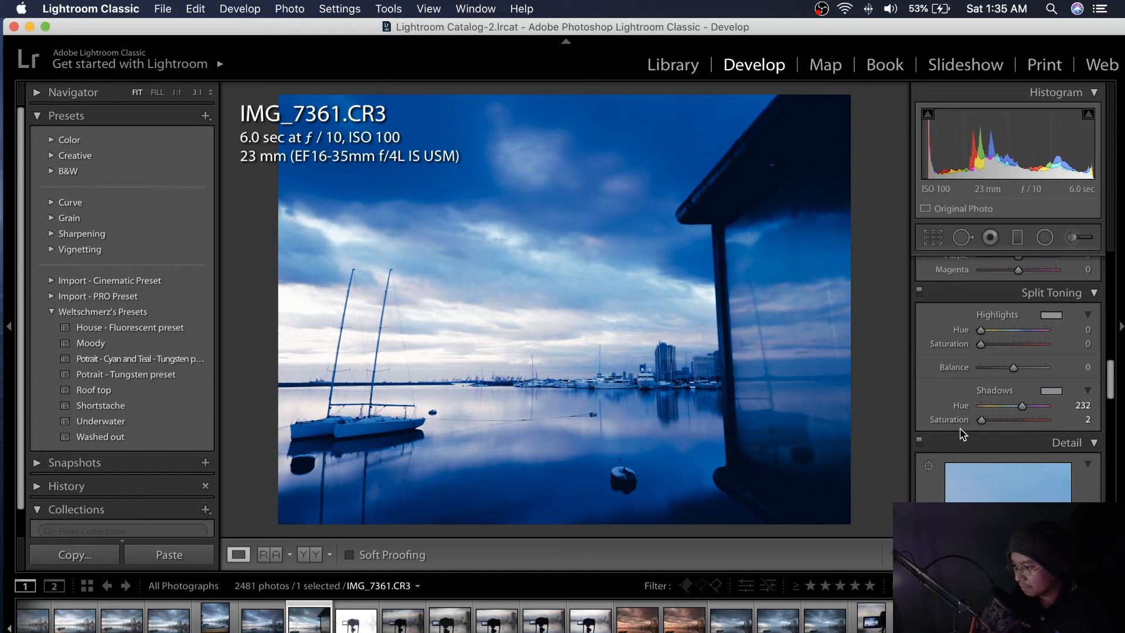
{"action": "left_click_drag", "start_coordinate": [977, 423], "coordinate": [996, 422]}
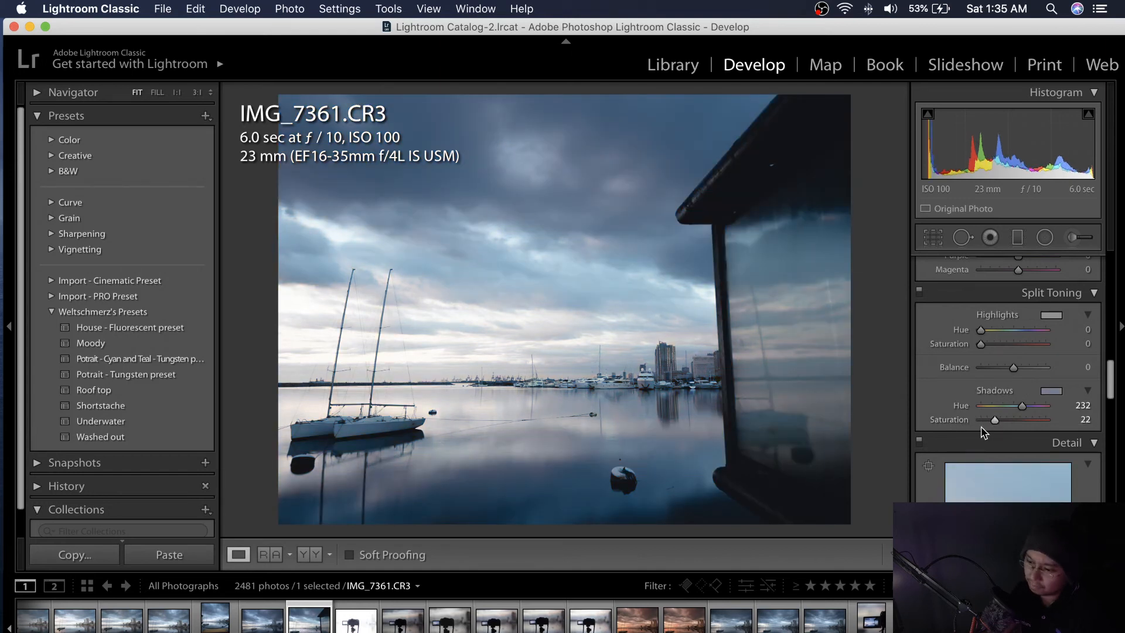
- Compare the toned photo with its original on a blacked-out screen and inspect the building's lower corner up close
{"action": "key", "text": "l"}
{"action": "key", "text": "l"}
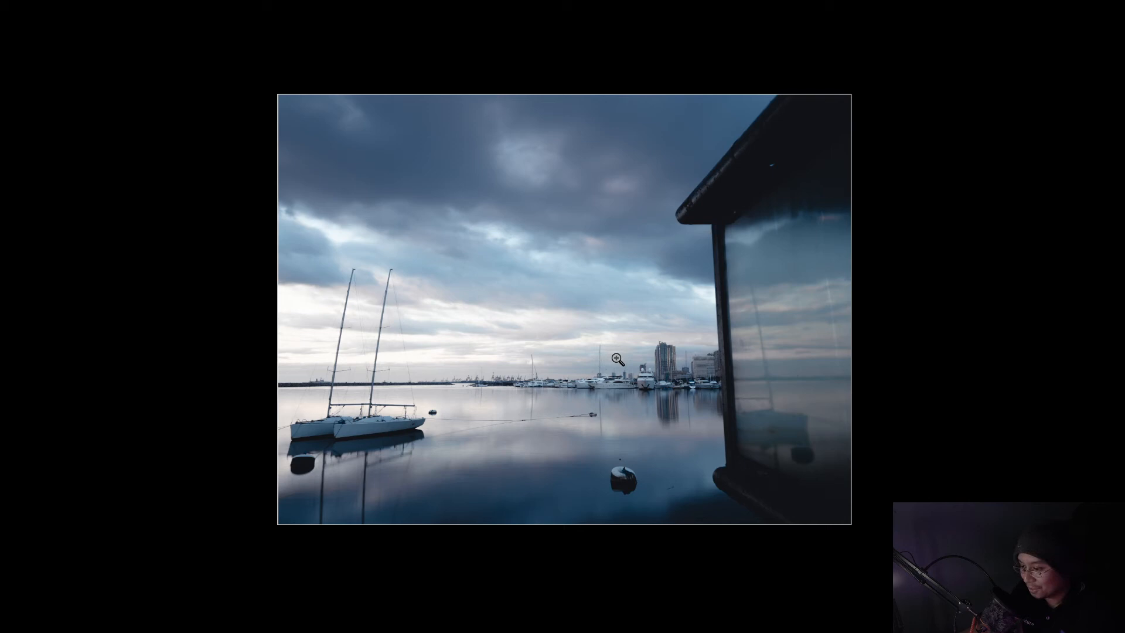
{"action": "key", "text": "backslash"}
{"action": "key", "text": "backslash"}
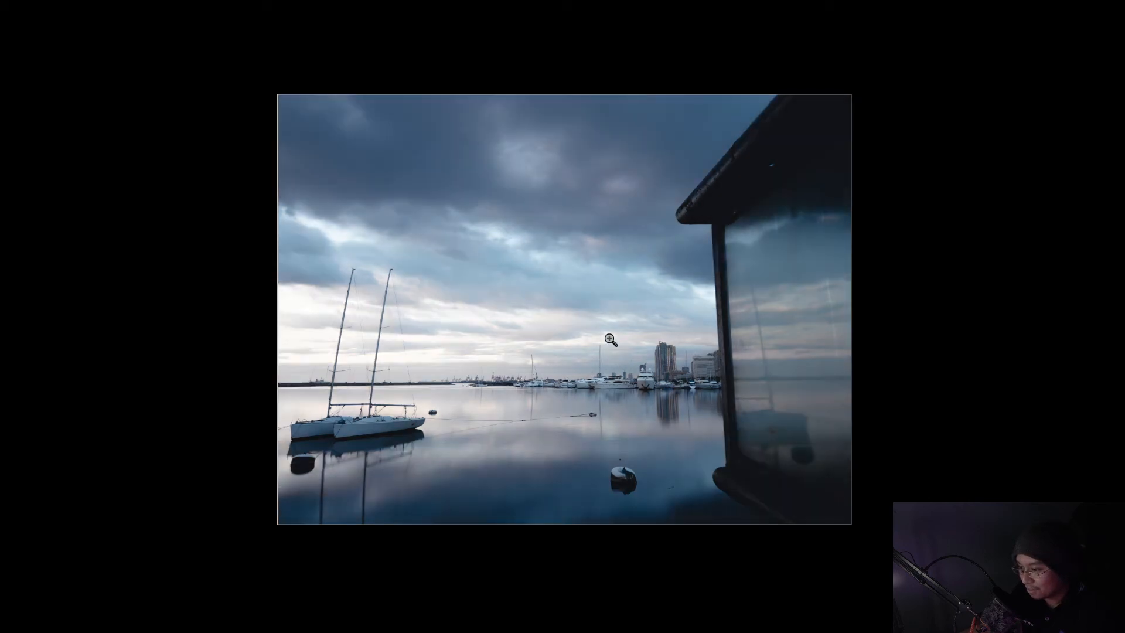
{"action": "left_click", "coordinate": [745, 487]}
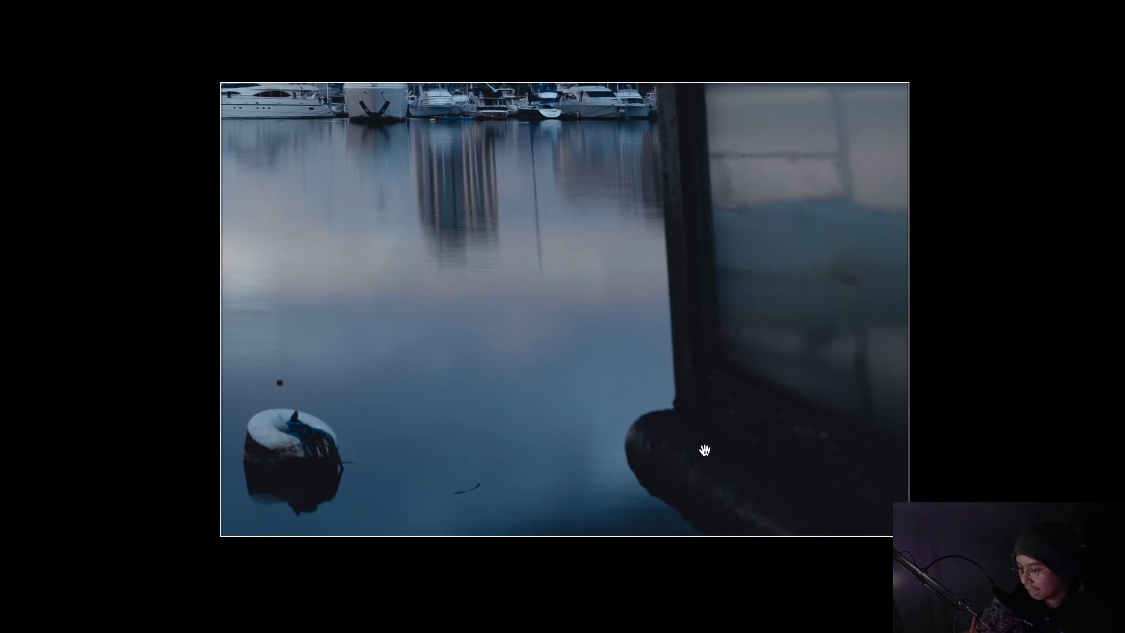
{"action": "left_click", "coordinate": [704, 450]}
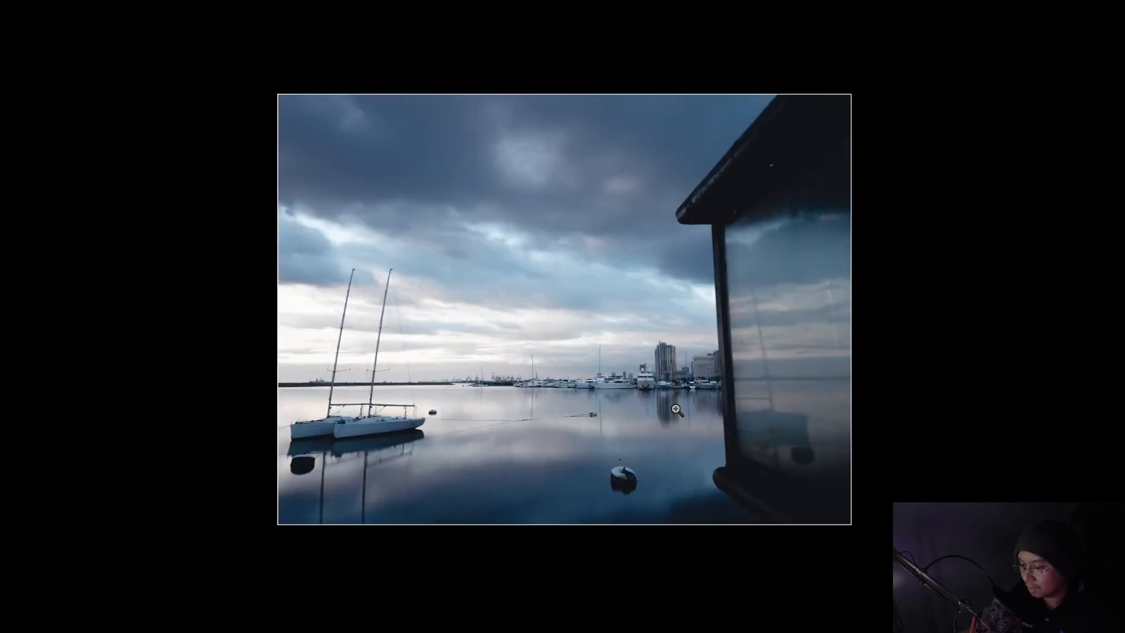
- Compare the blue-toned photo with its original, first side by side and then in single view with the interface dimmed
{"action": "key", "text": "y"}
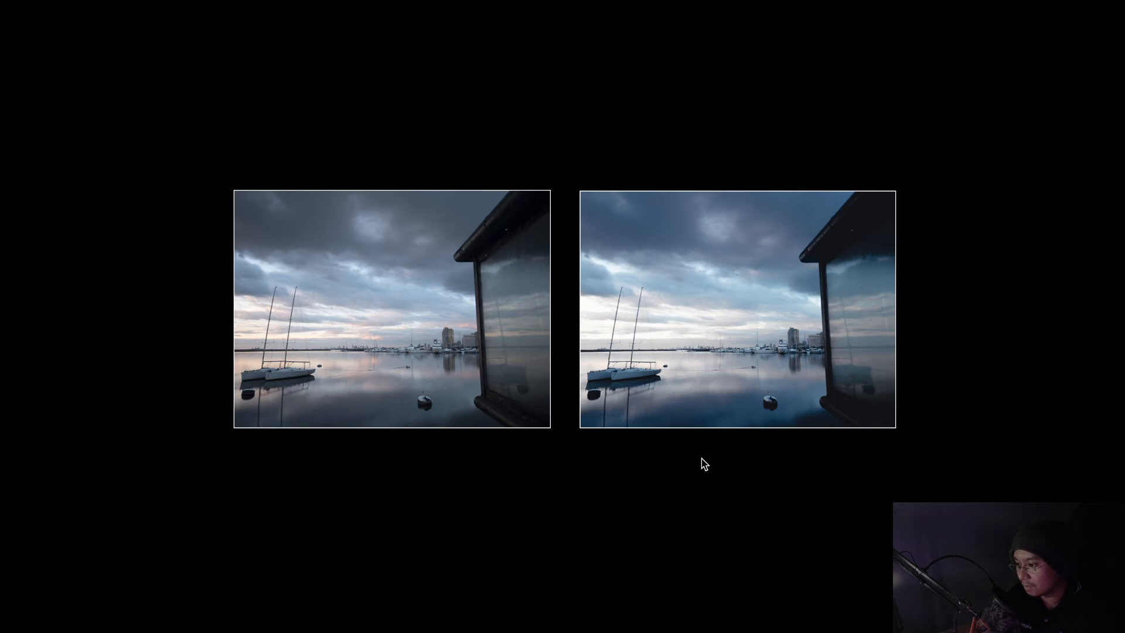
{"action": "key", "text": "l"}
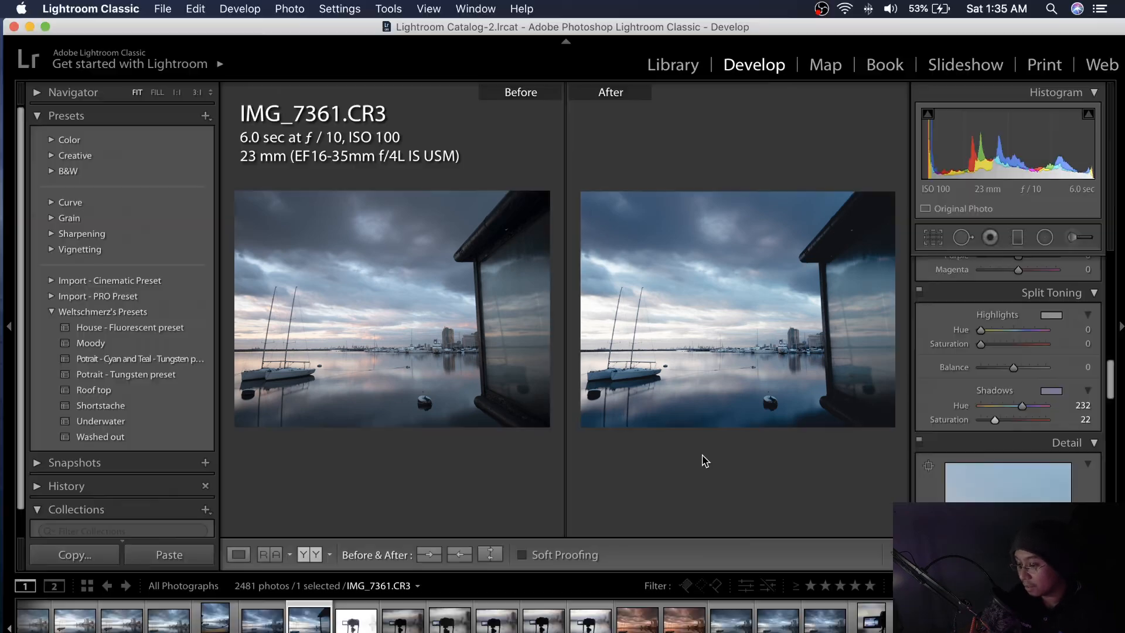
{"action": "key", "text": "l"}
{"action": "key", "text": "backslash"}
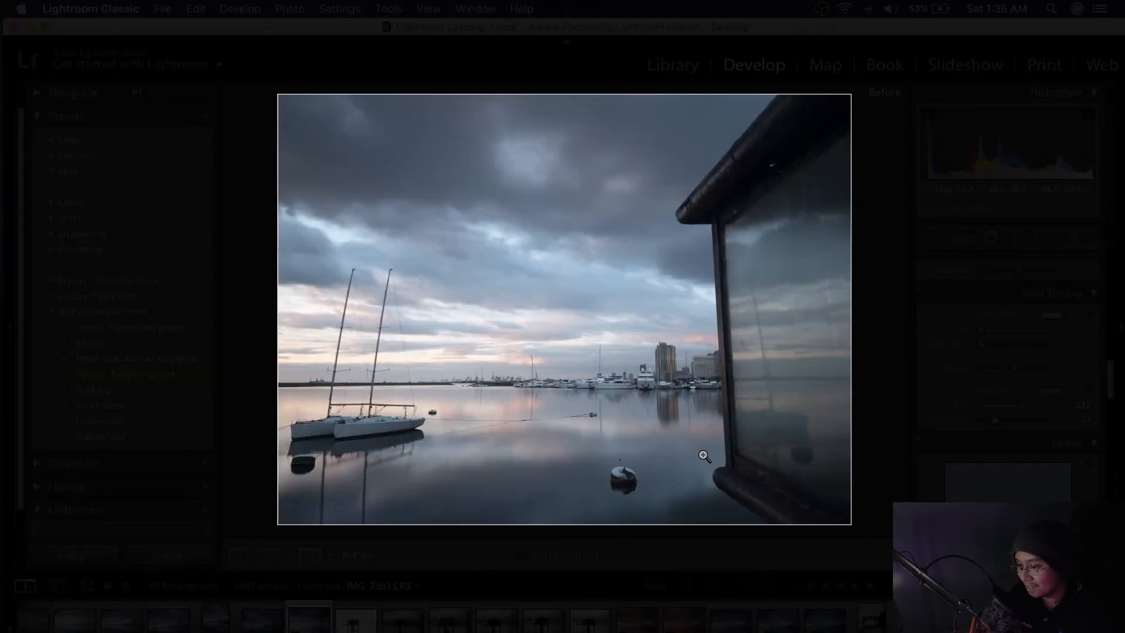
{"action": "key", "text": "backslash"}
{"action": "key", "text": "backslash"}
{"action": "key", "text": "backslash"}
{"action": "key", "text": "backslash"}
{"action": "key", "text": "backslash"}
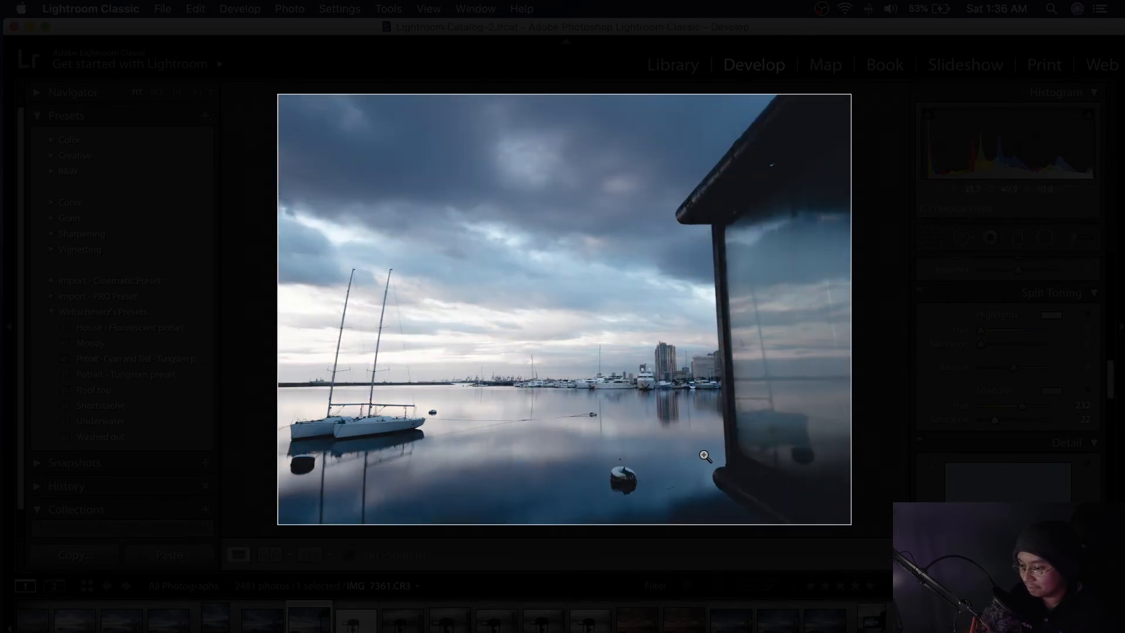
{"action": "key", "text": "l"}
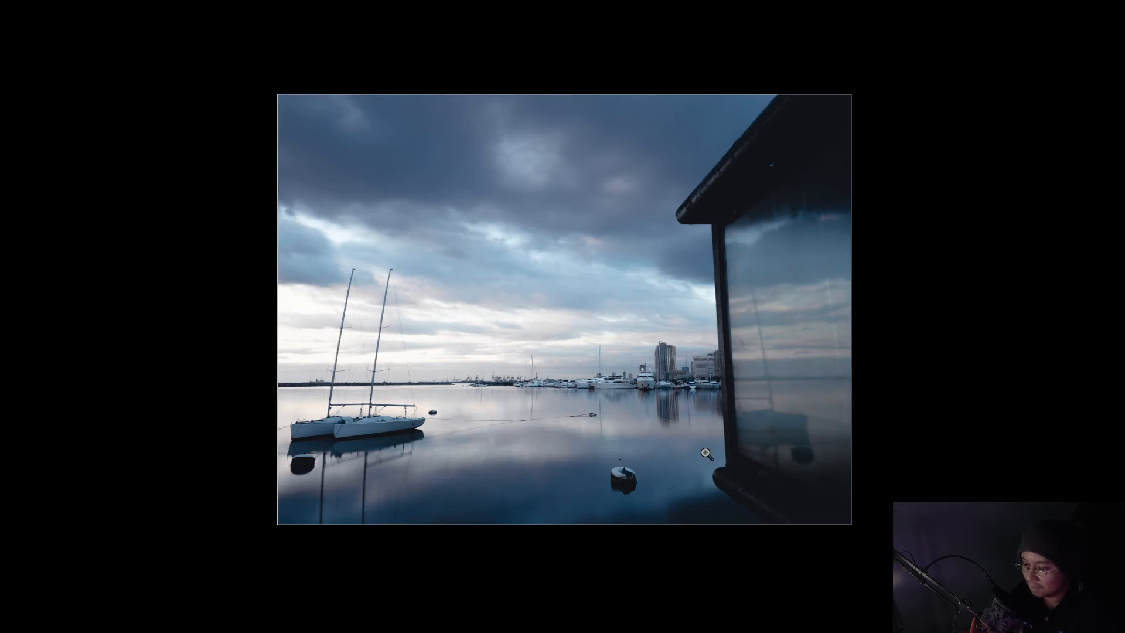
{"action": "key", "text": "i"}
{"action": "key", "text": "l"}
- Preview a contrast of +26 on the photo, then lower the contrast to -53
{"action": "left_click_drag", "start_coordinate": [1108, 380], "coordinate": [1109, 285]}
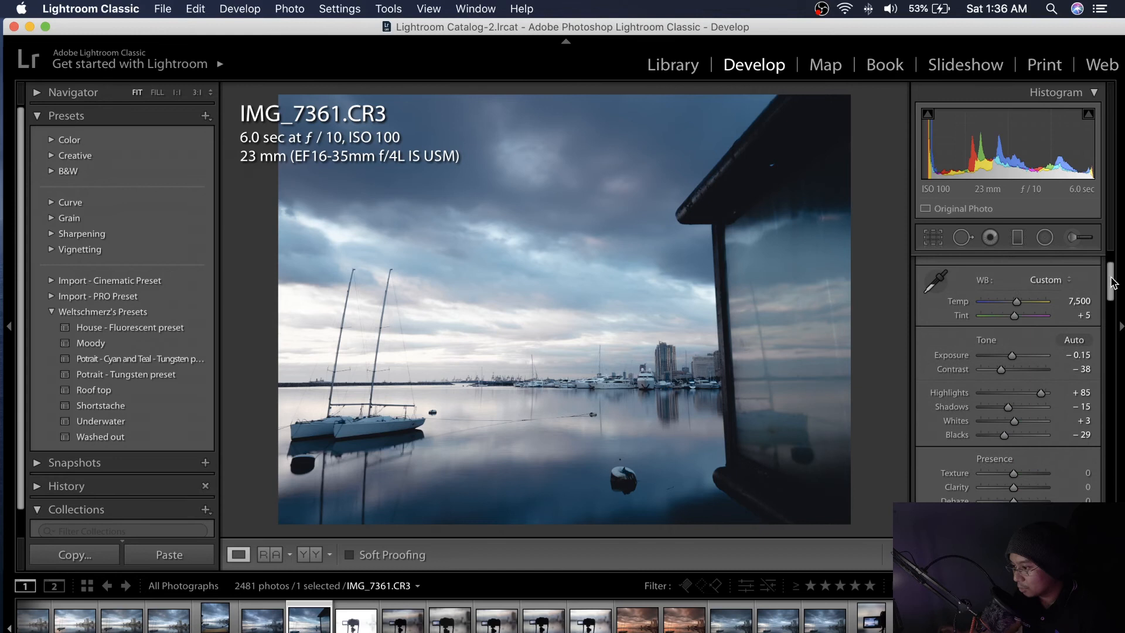
{"action": "left_click_drag", "start_coordinate": [1001, 370], "coordinate": [1021, 371]}
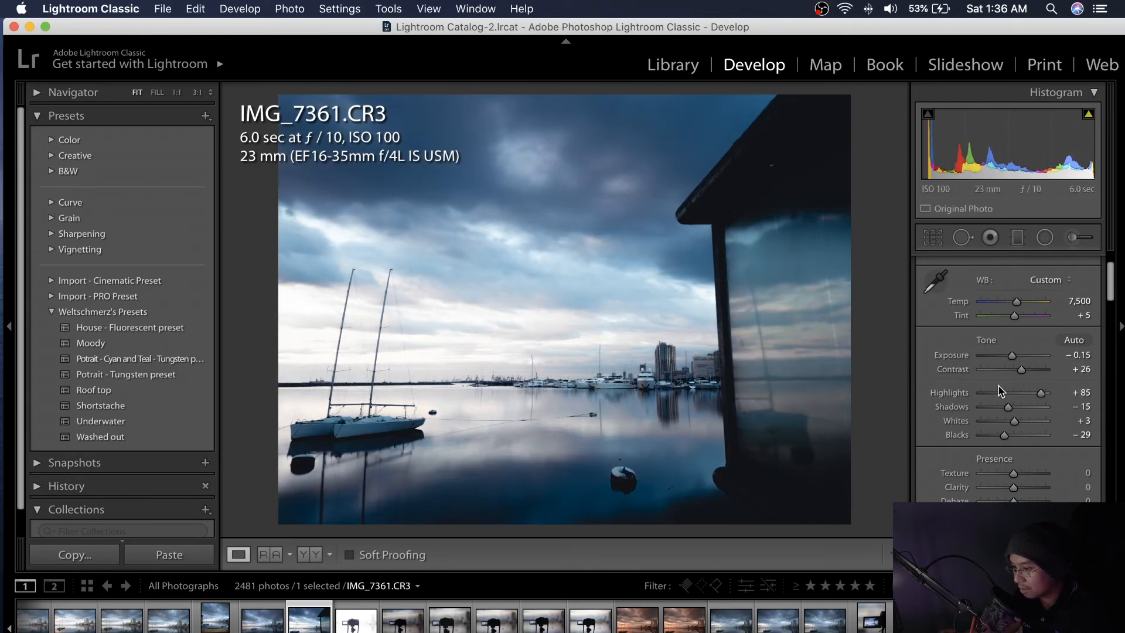
{"action": "left_click_drag", "start_coordinate": [998, 372], "coordinate": [994, 370]}
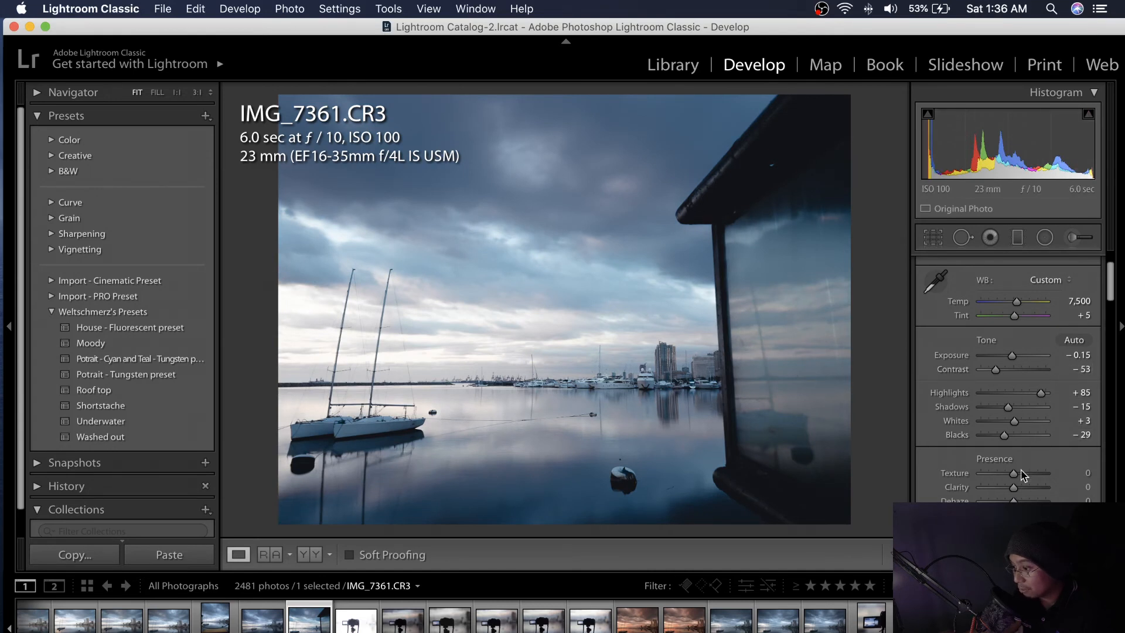
- Set the clarity to +19, the dehaze to -27 and the exposure to -0.55
{"action": "left_click_drag", "start_coordinate": [1008, 499], "coordinate": [1004, 500]}
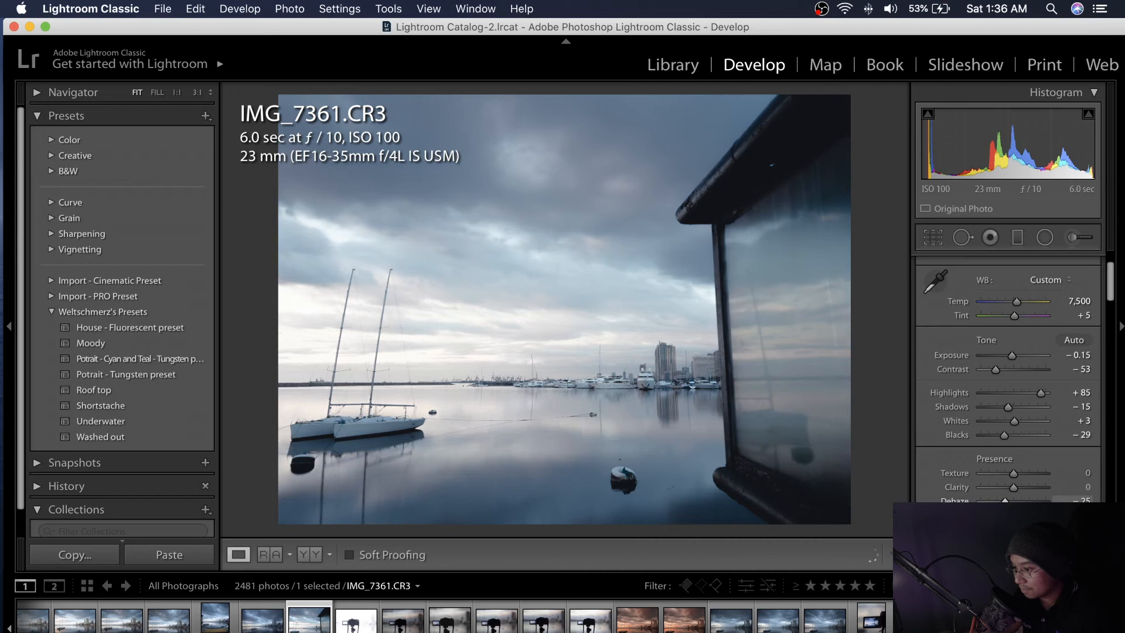
{"action": "left_click_drag", "start_coordinate": [1004, 500], "coordinate": [1021, 489]}
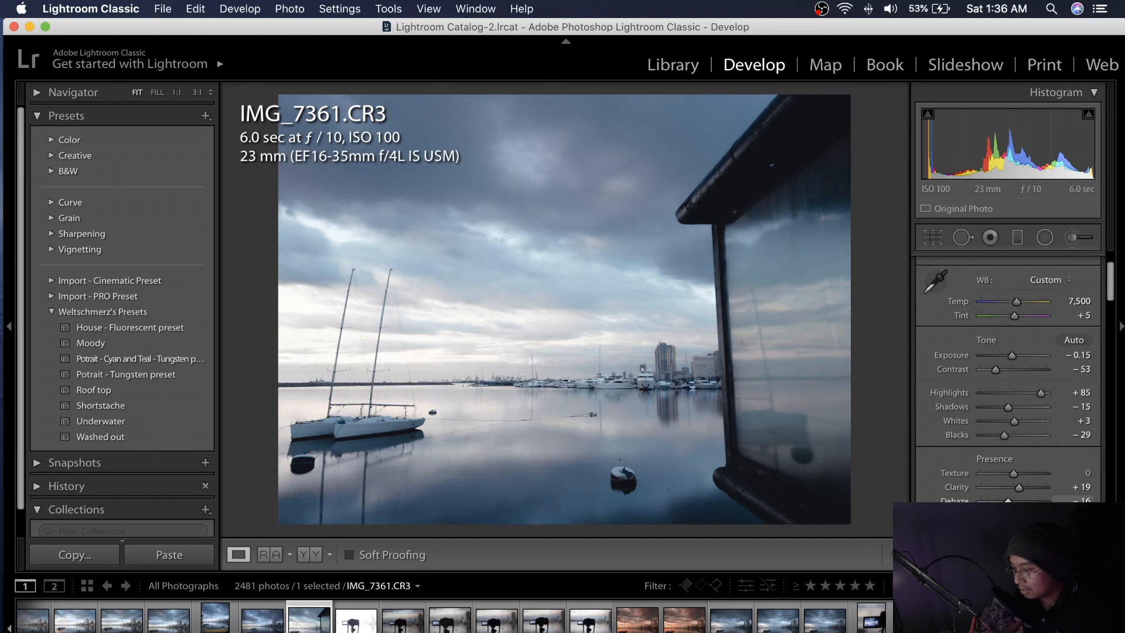
{"action": "left_click_drag", "start_coordinate": [1007, 500], "coordinate": [1002, 500]}
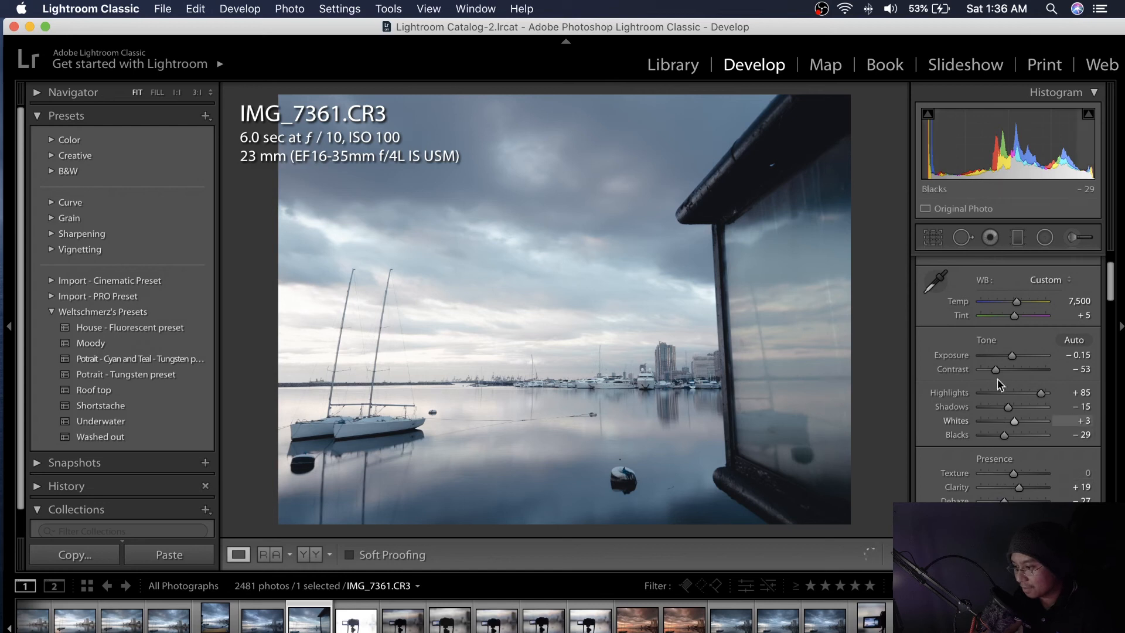
{"action": "left_click_drag", "start_coordinate": [1010, 357], "coordinate": [1011, 360]}
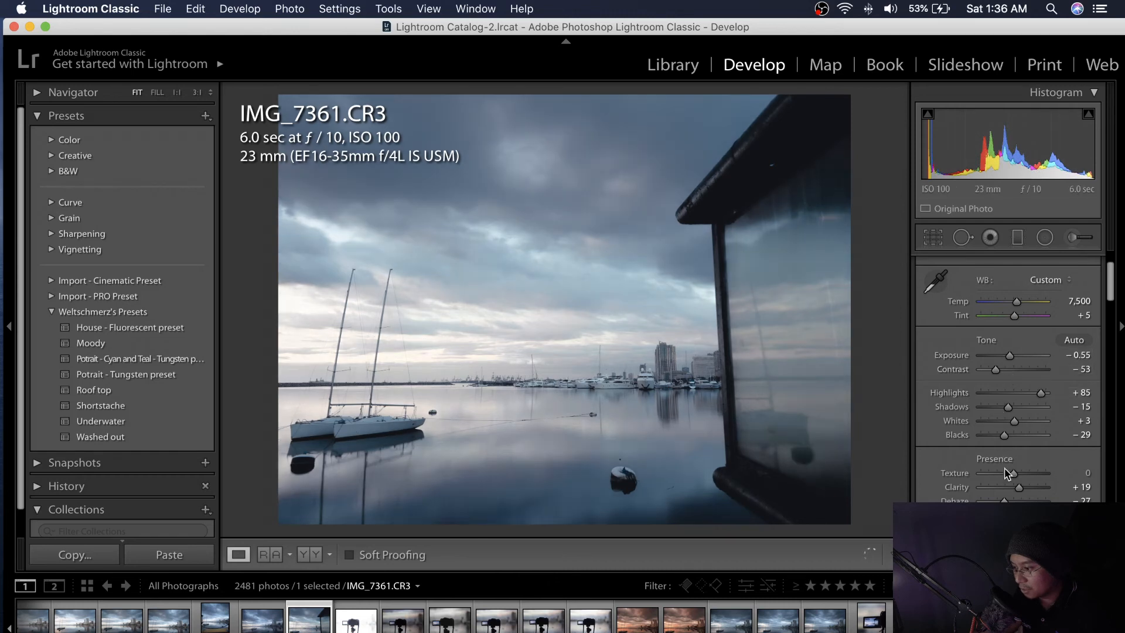
- Compare the photo with its original on a blacked-out screen, then set the dehaze to +31 and the exposure to -0.10
{"action": "key", "text": "l"}
{"action": "key", "text": "l"}
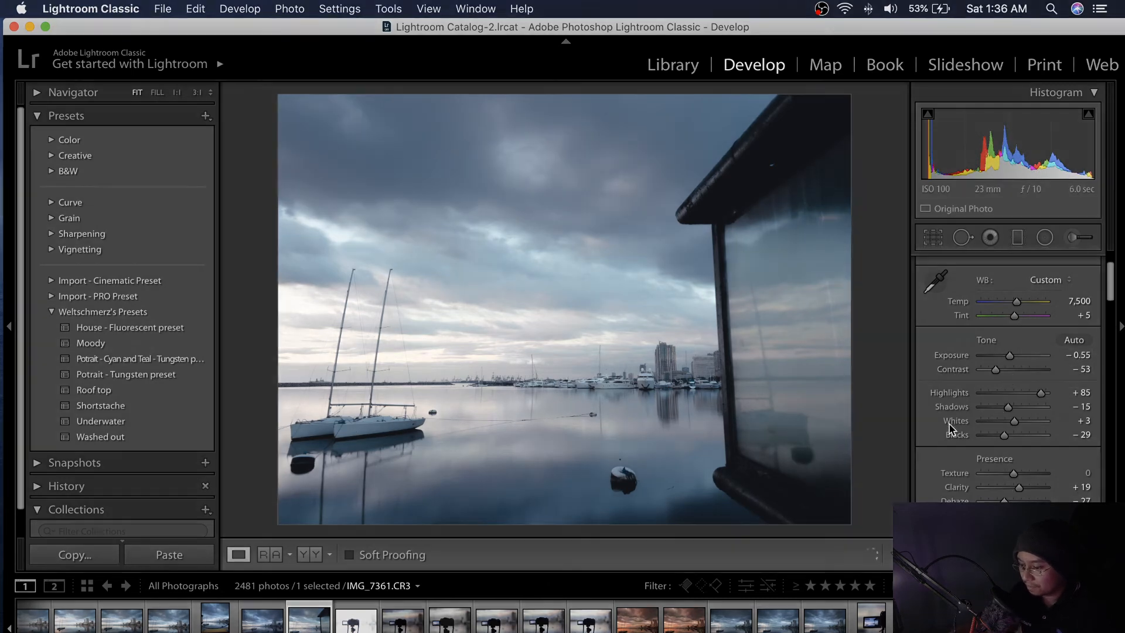
{"action": "key", "text": "backslash"}
{"action": "key", "text": "backslash"}
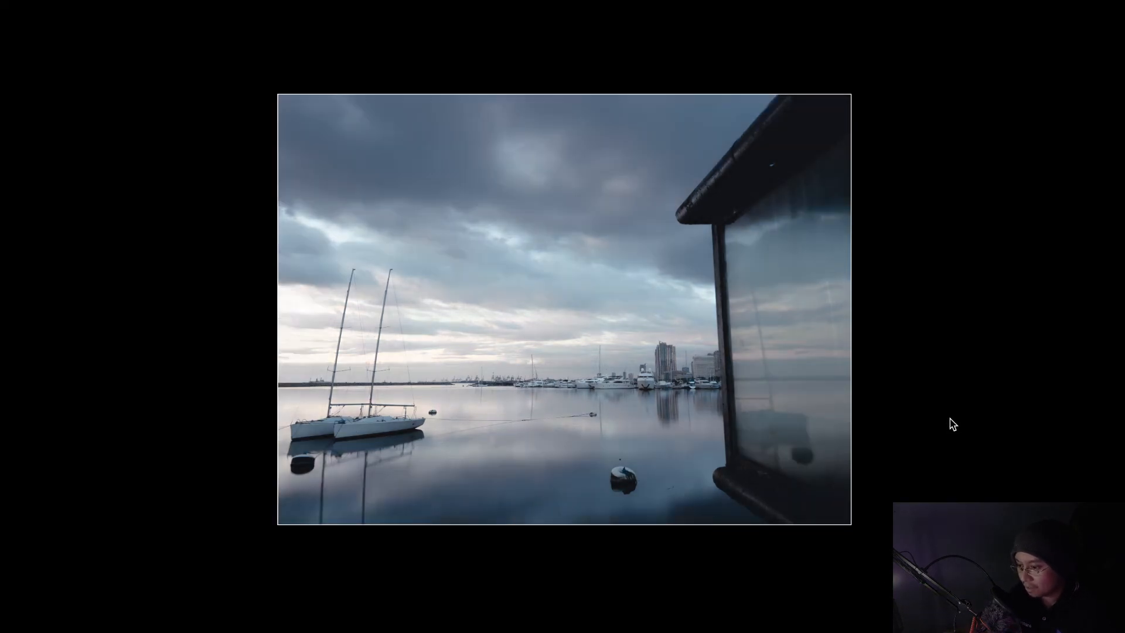
{"action": "key", "text": "l"}
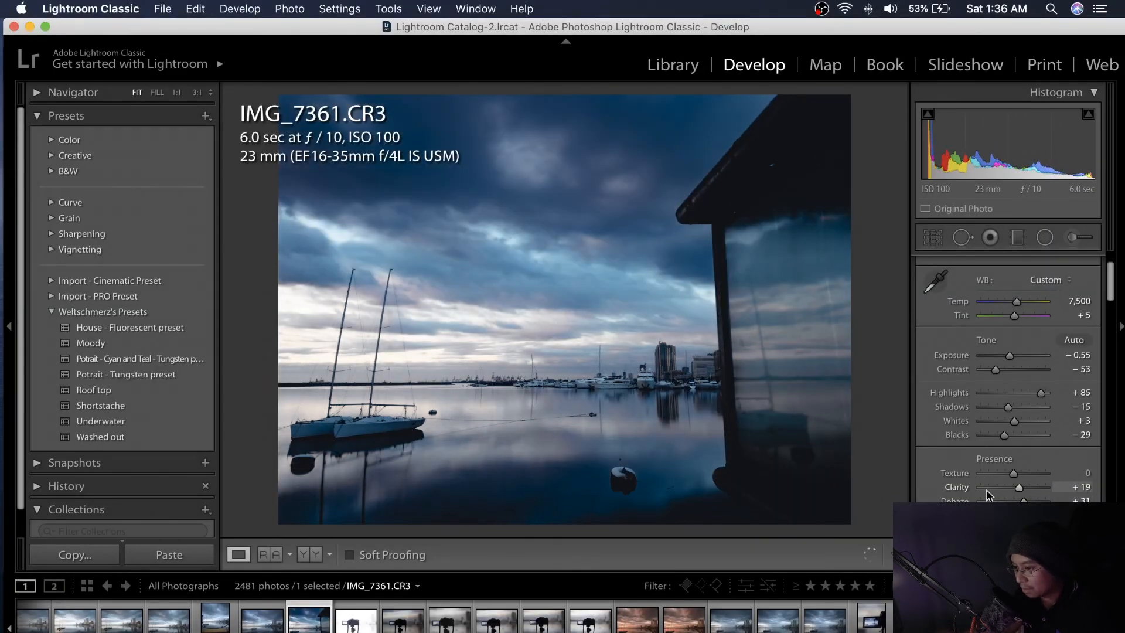
{"action": "left_click_drag", "start_coordinate": [1009, 355], "coordinate": [1013, 359]}
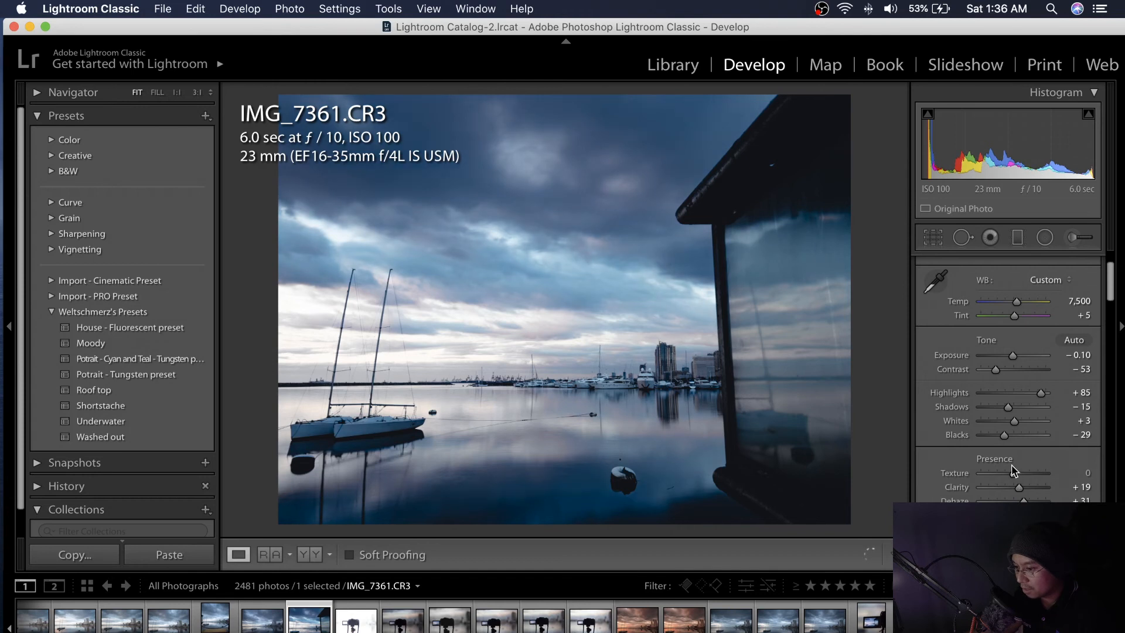
- Preview a stronger blue tint in the split toning shadows, then set the shadow saturation to 0
{"action": "left_click_drag", "start_coordinate": [1110, 299], "coordinate": [1106, 412]}
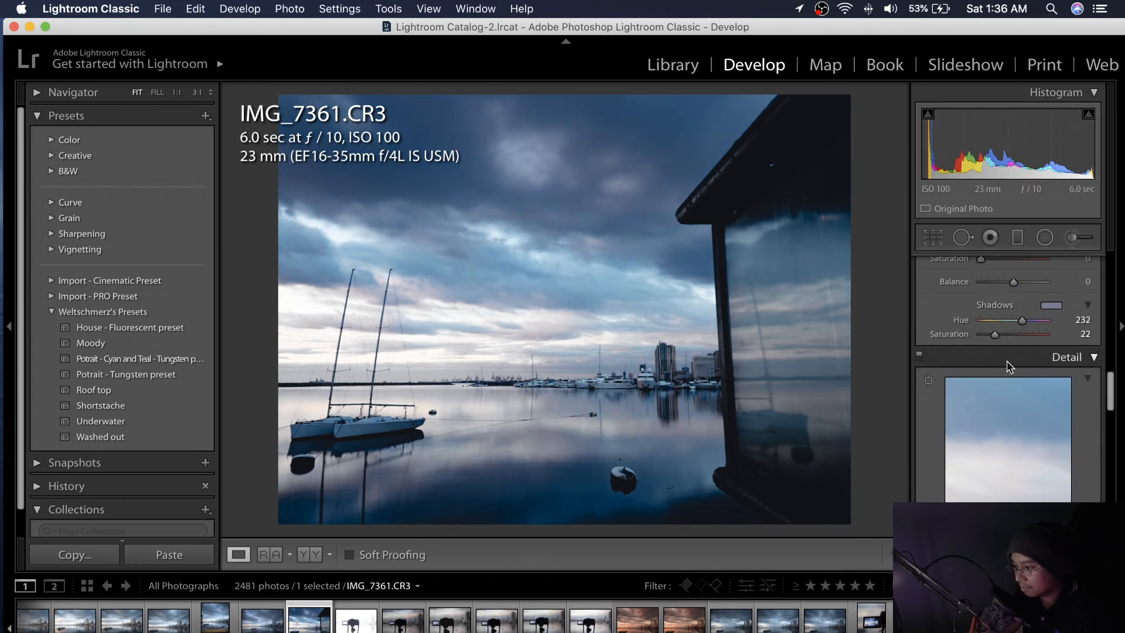
{"action": "left_click_drag", "start_coordinate": [994, 335], "coordinate": [1027, 335]}
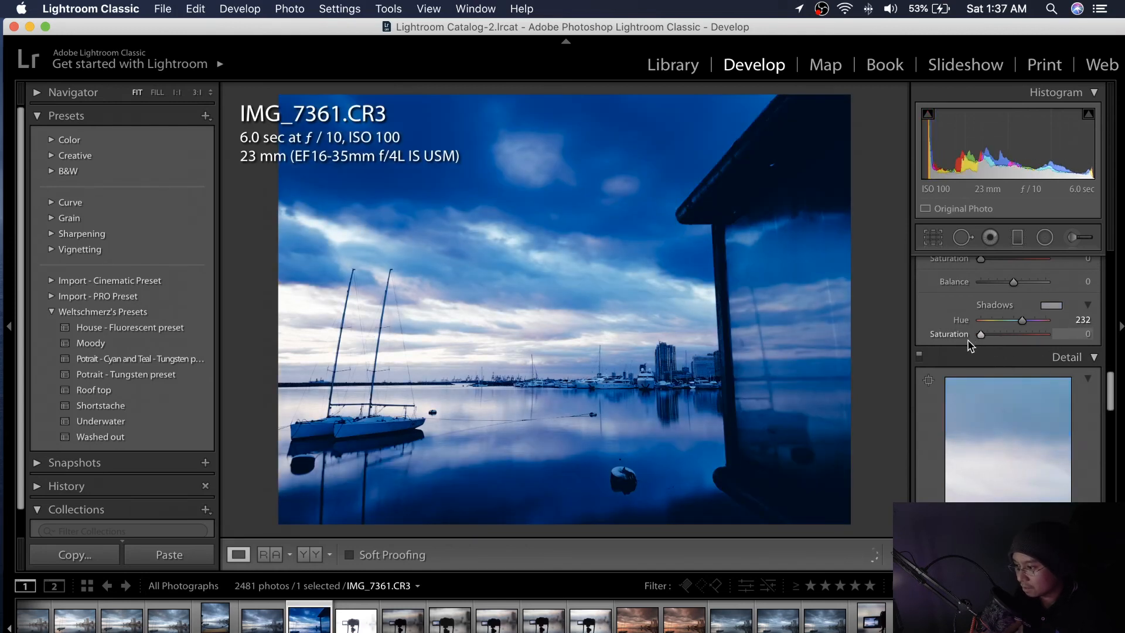
{"action": "left_click", "coordinate": [980, 334]}
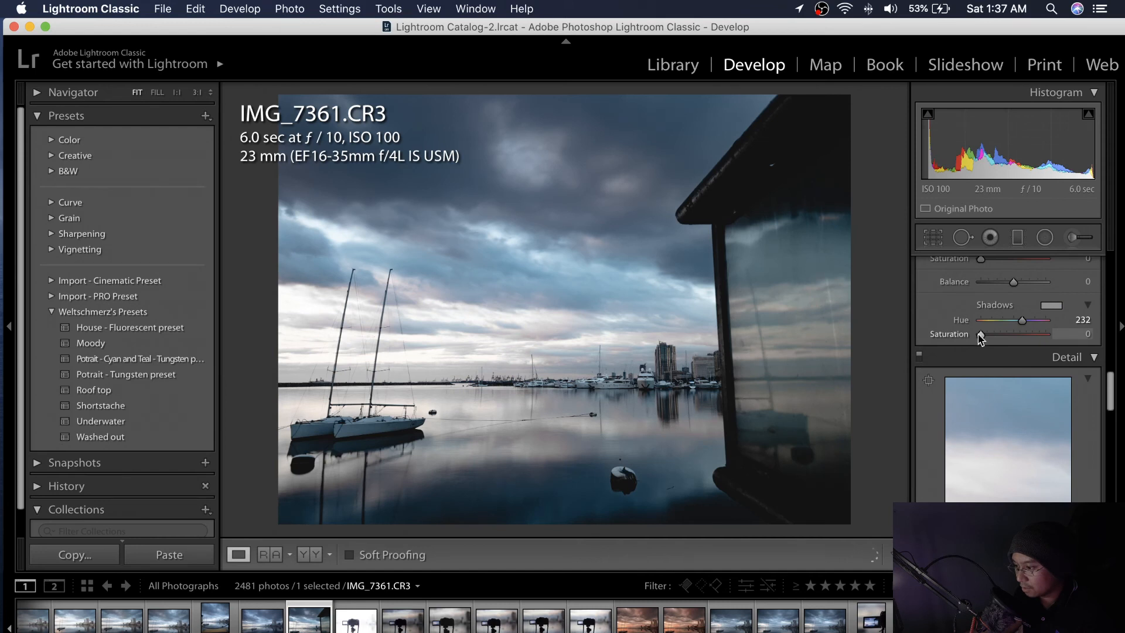
- Set the HSL saturation of yellow, green, aqua, blue and purple to -100
{"action": "left_click_drag", "start_coordinate": [1111, 404], "coordinate": [1113, 361]}
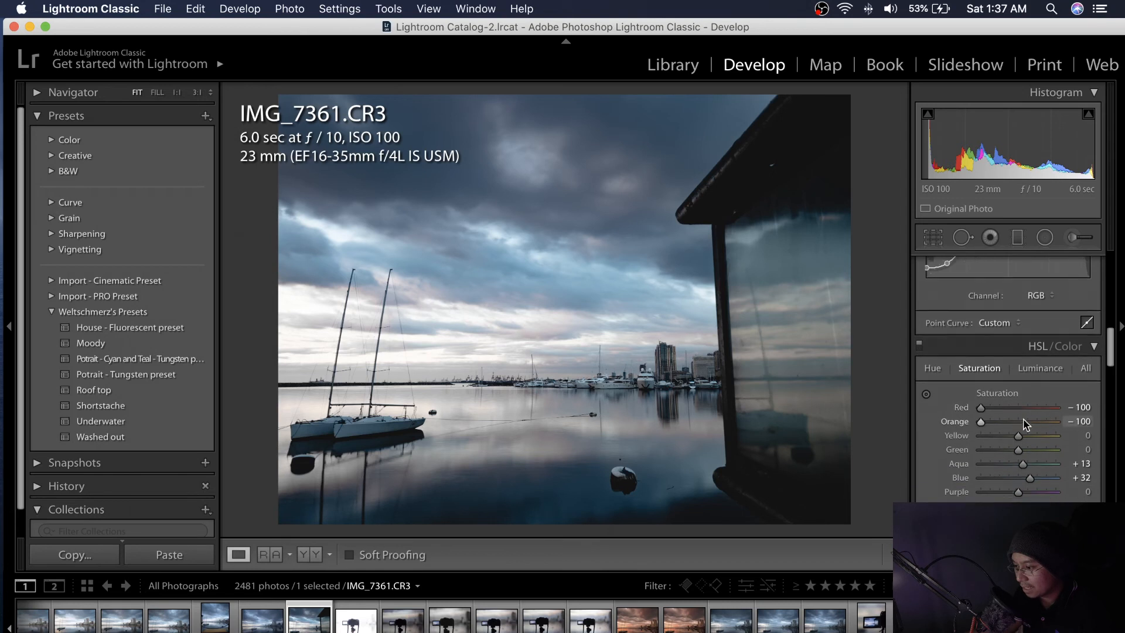
{"action": "left_click_drag", "start_coordinate": [1019, 438], "coordinate": [965, 446]}
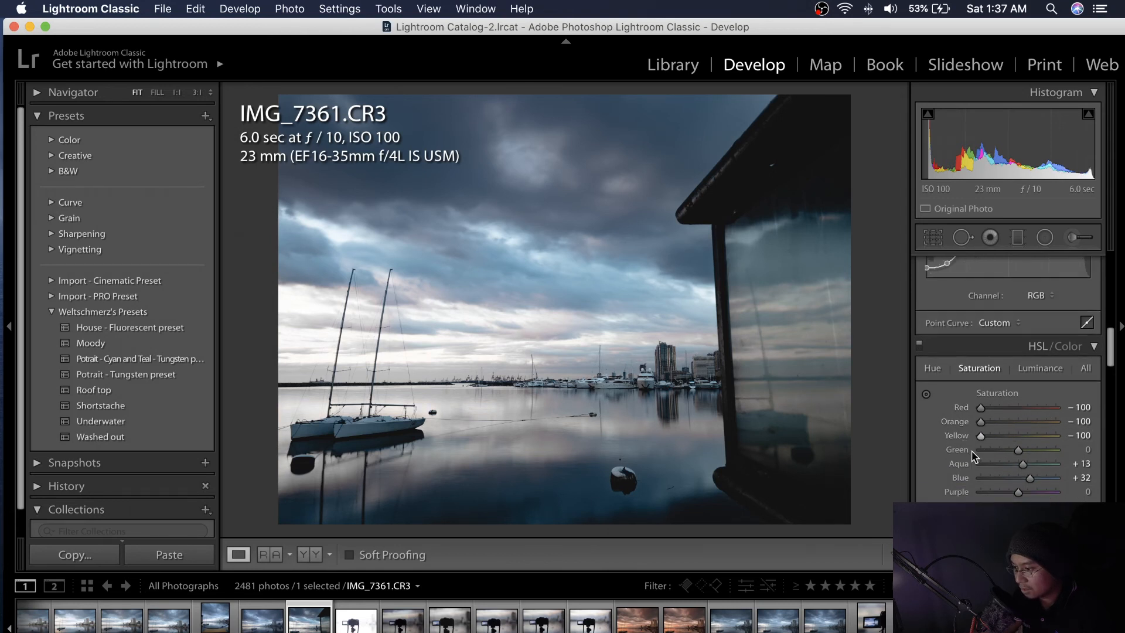
{"action": "left_click_drag", "start_coordinate": [1018, 492], "coordinate": [968, 497]}
{"action": "left_click_drag", "start_coordinate": [1022, 465], "coordinate": [965, 471]}
{"action": "left_click_drag", "start_coordinate": [1018, 454], "coordinate": [957, 457]}
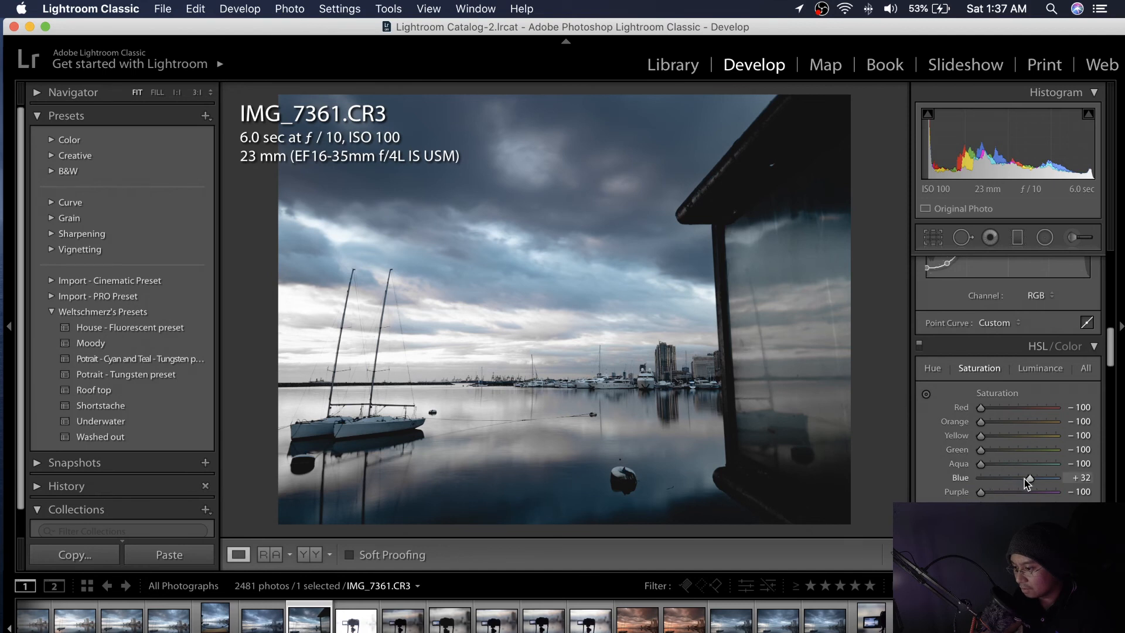
{"action": "left_click_drag", "start_coordinate": [1030, 479], "coordinate": [974, 481]}
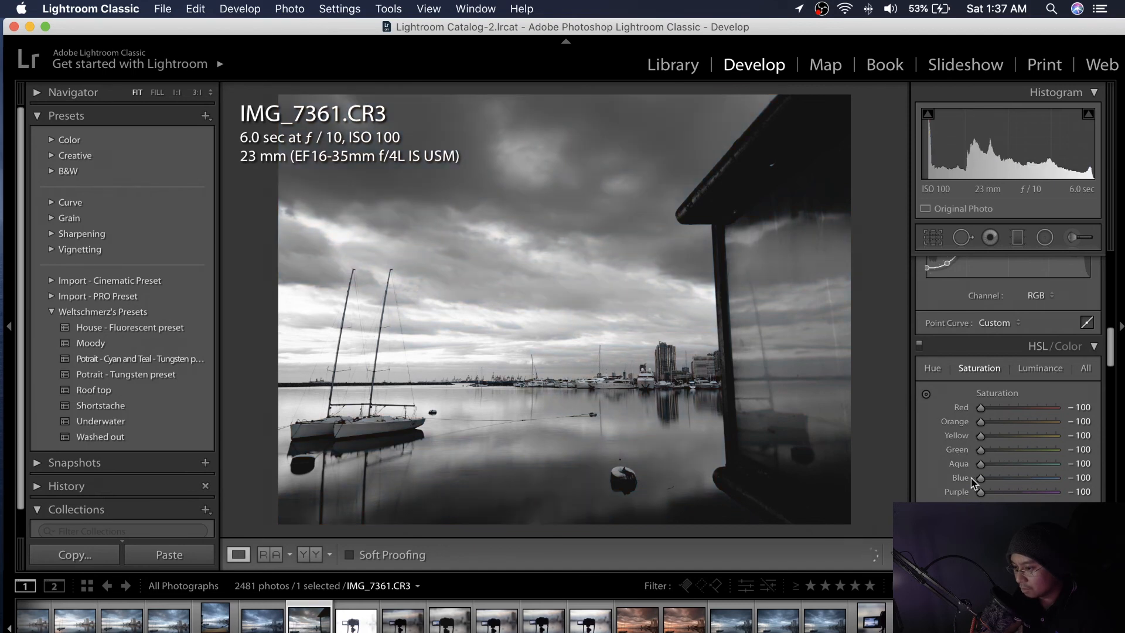
- Reset the HSL saturation of blue, aqua and purple to 0
{"action": "double_click", "coordinate": [960, 477]}
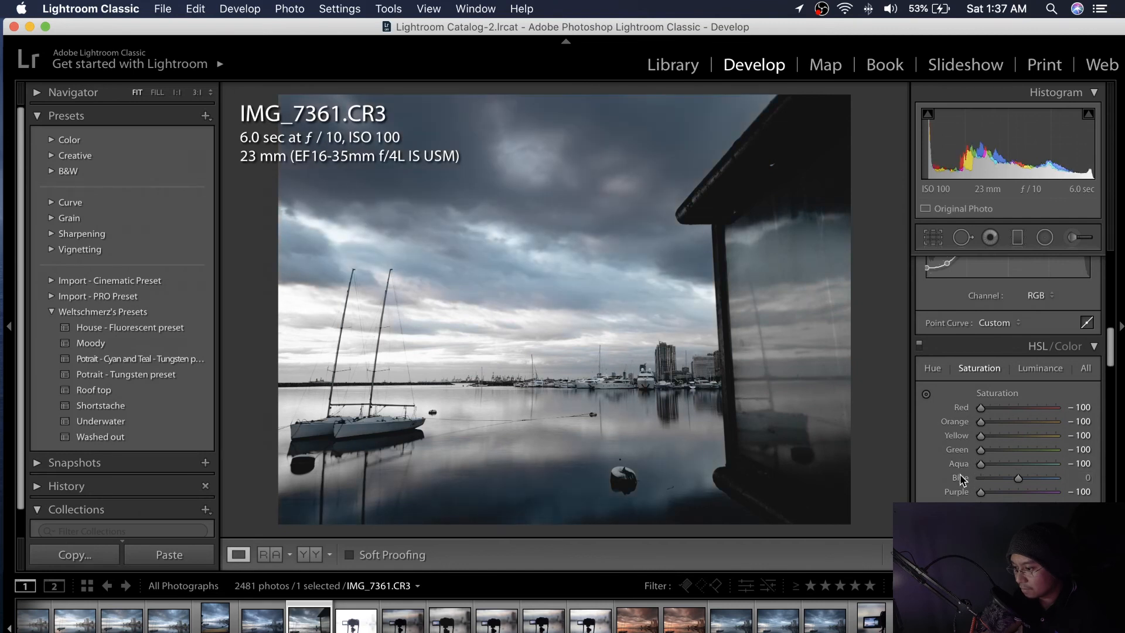
{"action": "double_click", "coordinate": [958, 465]}
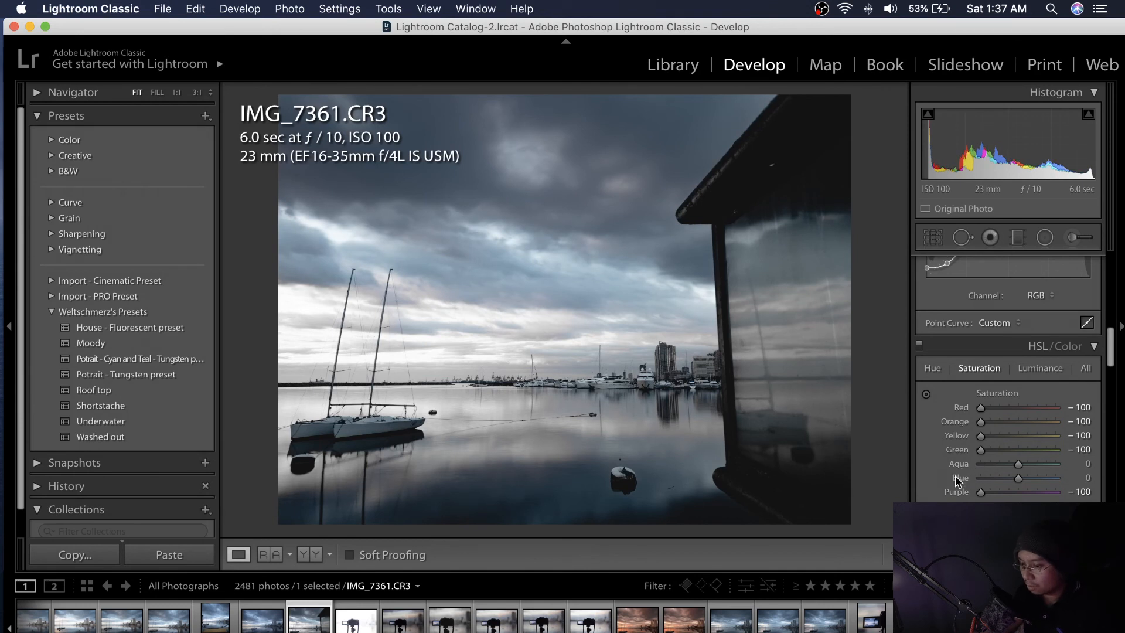
{"action": "double_click", "coordinate": [956, 493]}
- Compare the desaturated photo with its original on a blacked-out screen and inspect the sailboat's bow and its reflection up close
{"action": "key", "text": "l"}
{"action": "key", "text": "l"}
{"action": "key", "text": "backslash"}
{"action": "key", "text": "backslash"}
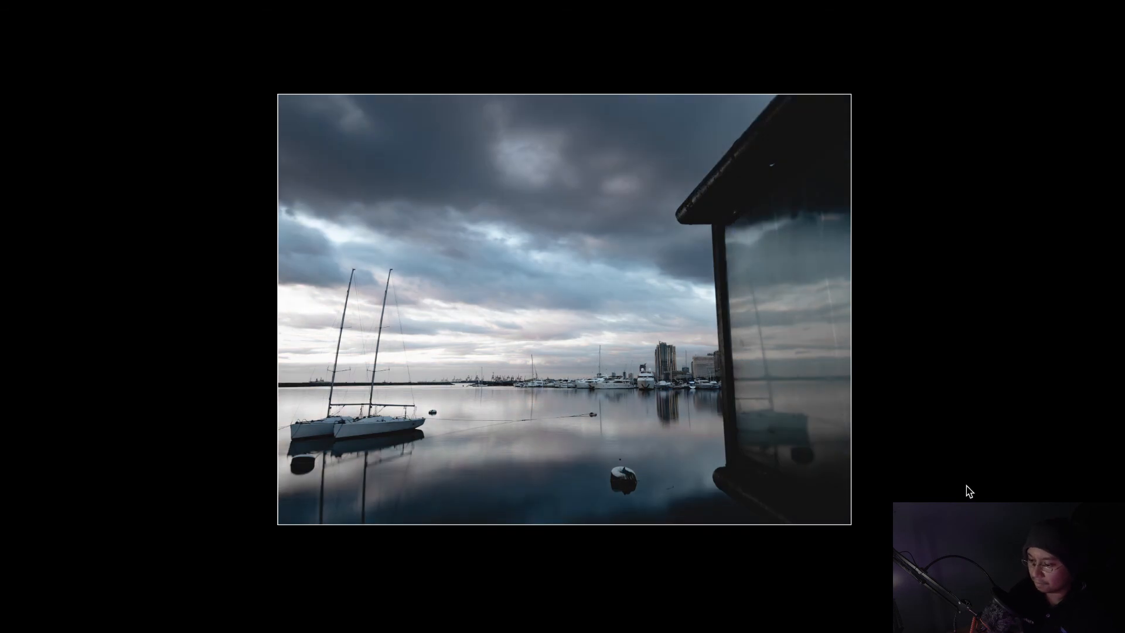
{"action": "key", "text": "l"}
{"action": "left_click", "coordinate": [381, 424]}
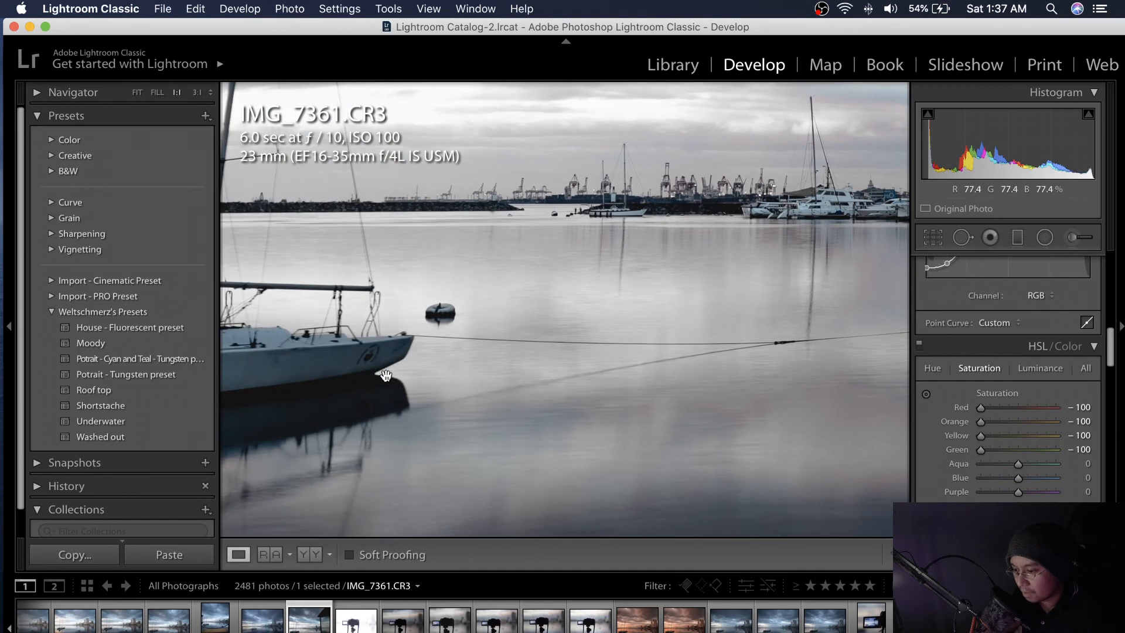
{"action": "left_click_drag", "start_coordinate": [380, 381], "coordinate": [391, 396]}
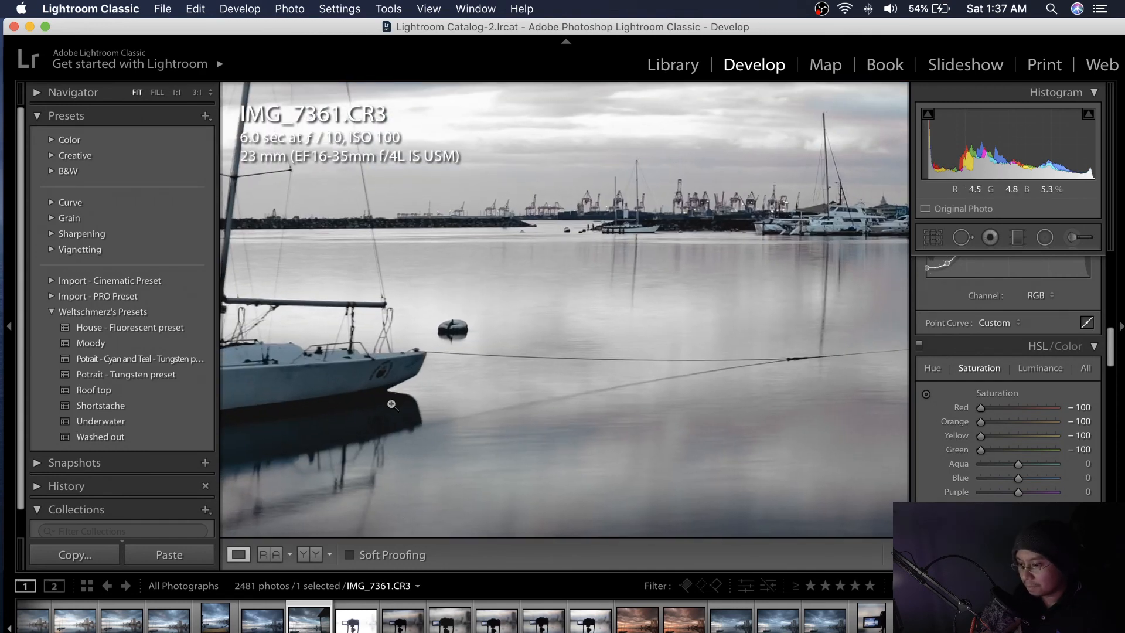
{"action": "left_click", "coordinate": [391, 403]}
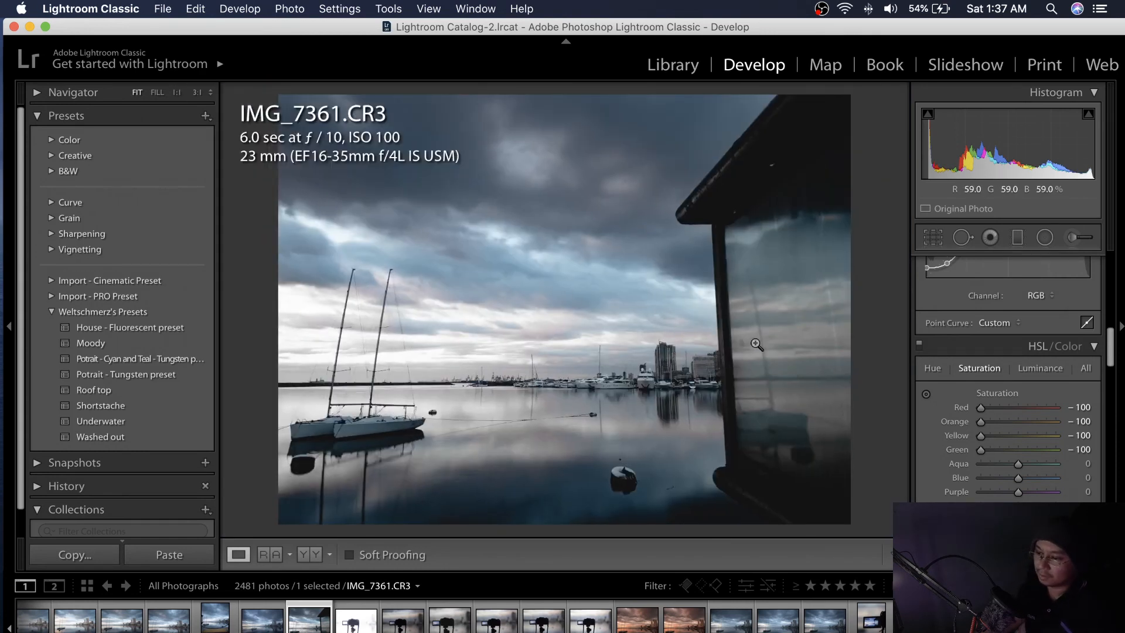
- Compare the desaturated photo with its original side by side and in single view with the interface blacked out
{"action": "key", "text": "l"}
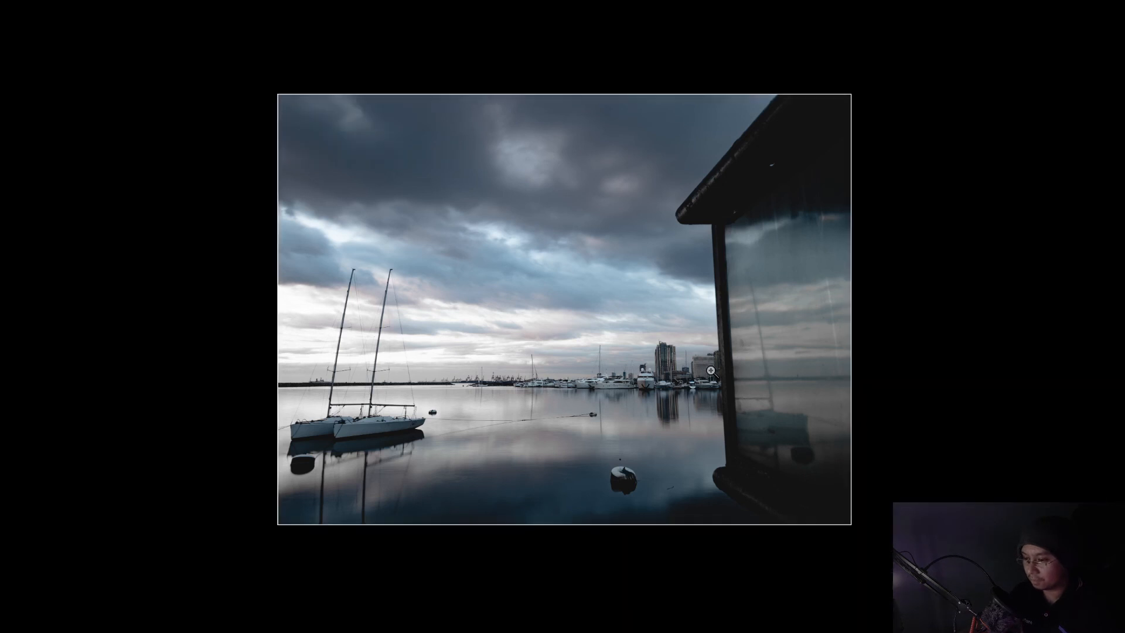
{"action": "key", "text": "y"}
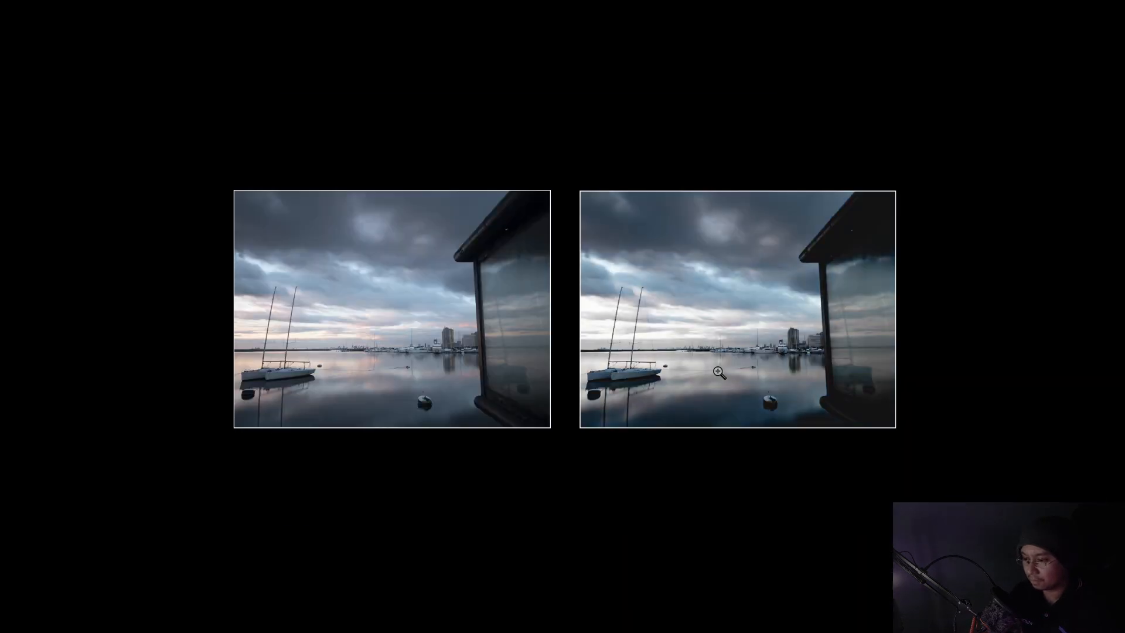
{"action": "key", "text": "y"}
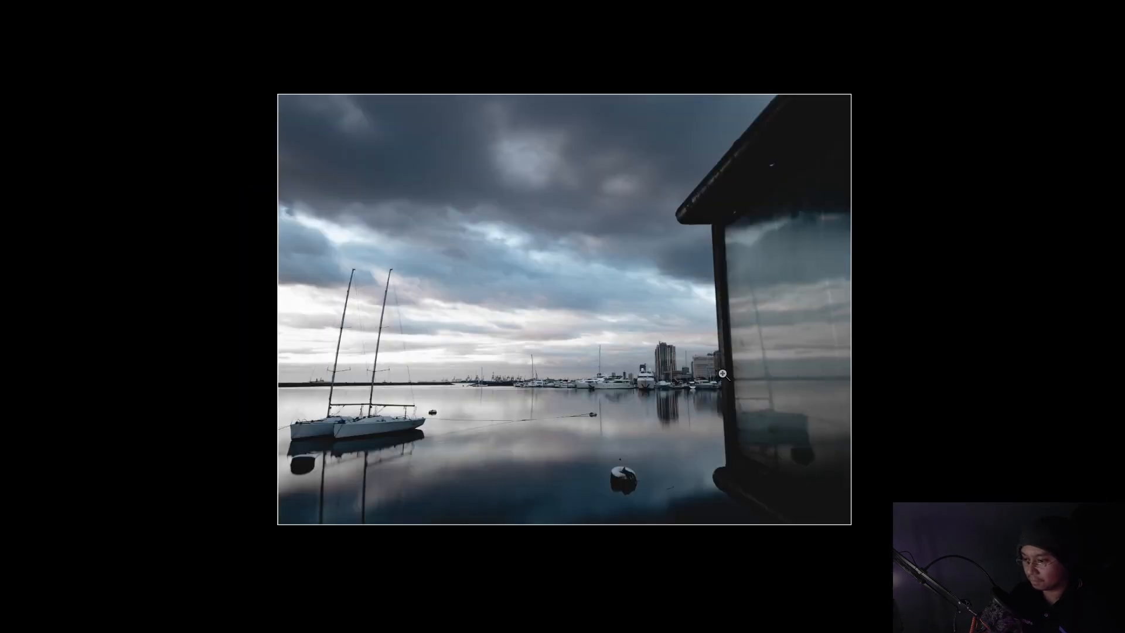
{"action": "key", "text": "backslash"}
{"action": "key", "text": "backslash"}
{"action": "key", "text": "backslash"}
{"action": "key", "text": "backslash"}
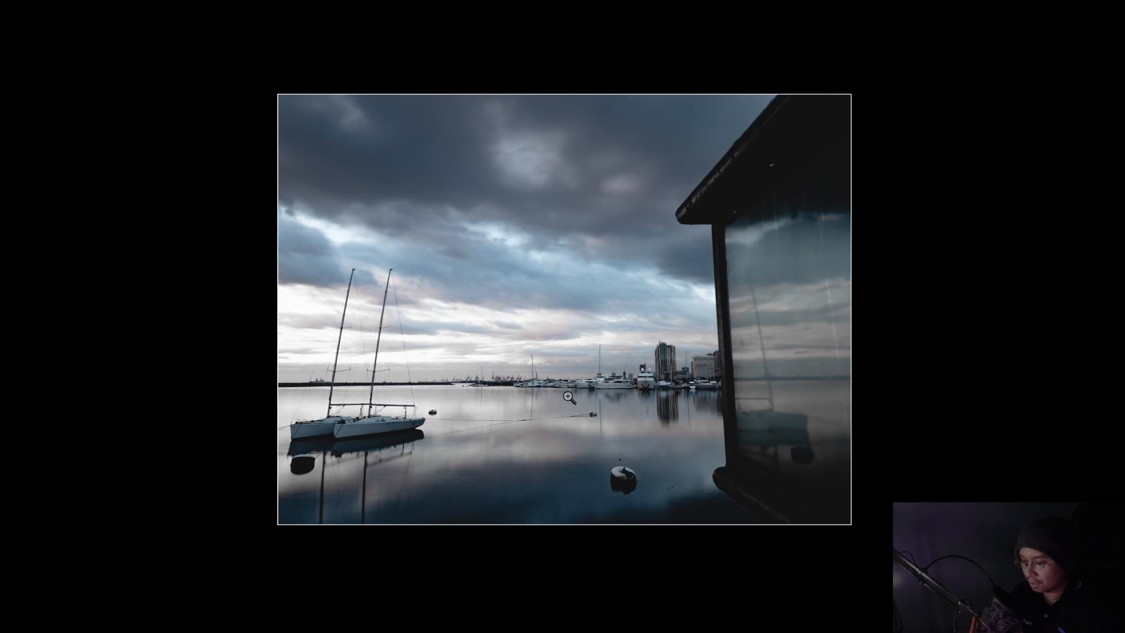
{"action": "key", "text": "backslash"}
{"action": "key", "text": "backslash"}
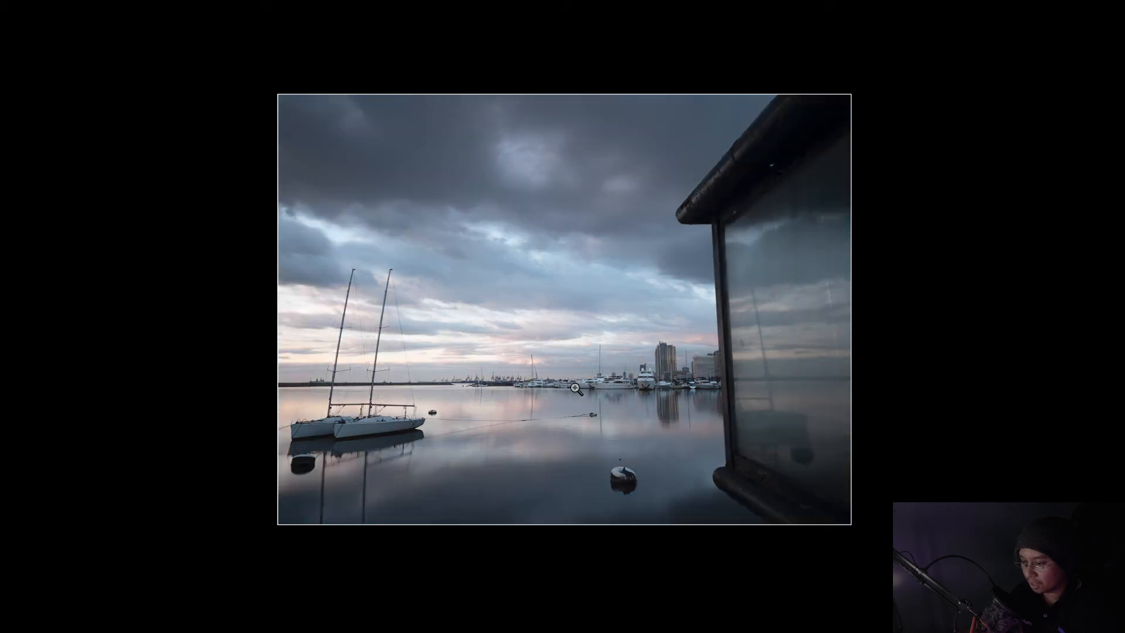
{"action": "key", "text": "l"}
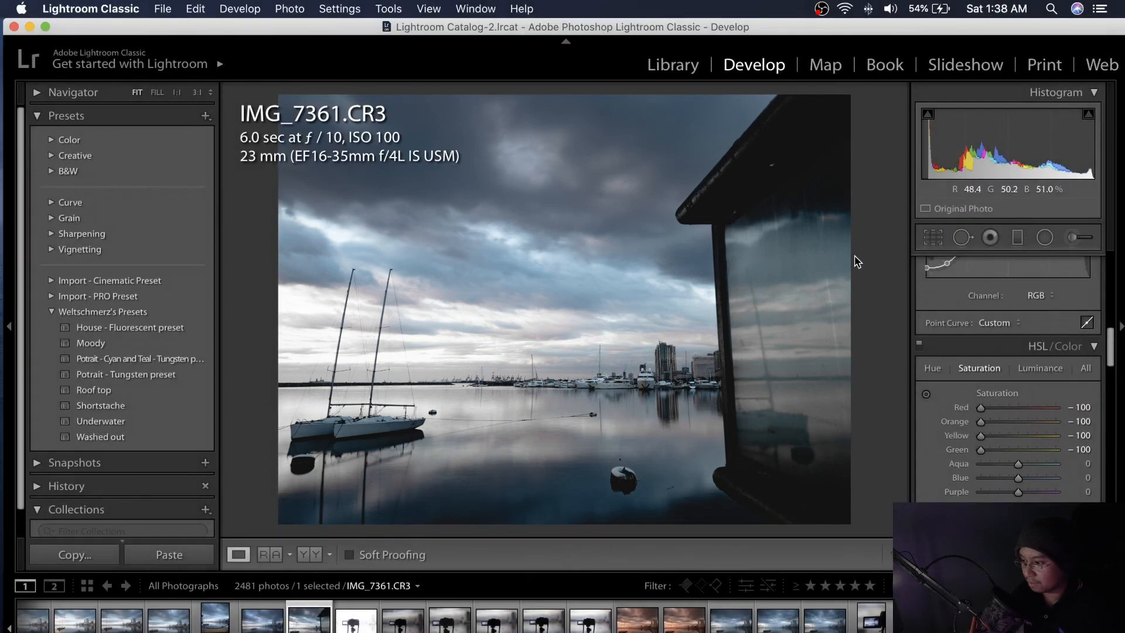
- Try cloning out the foreground buoy with a size 79 spot sampled from the nearby water, and delete that spot
{"action": "key", "text": "q"}
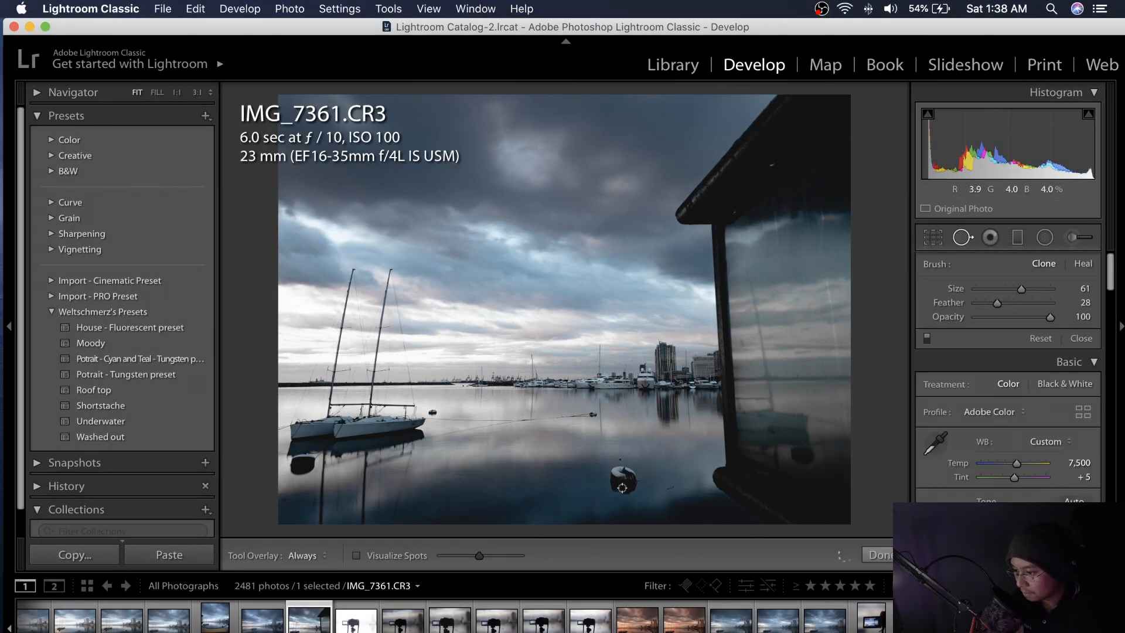
{"action": "scroll", "coordinate": [622, 479], "scroll_direction": "down", "scroll_amount": 1}
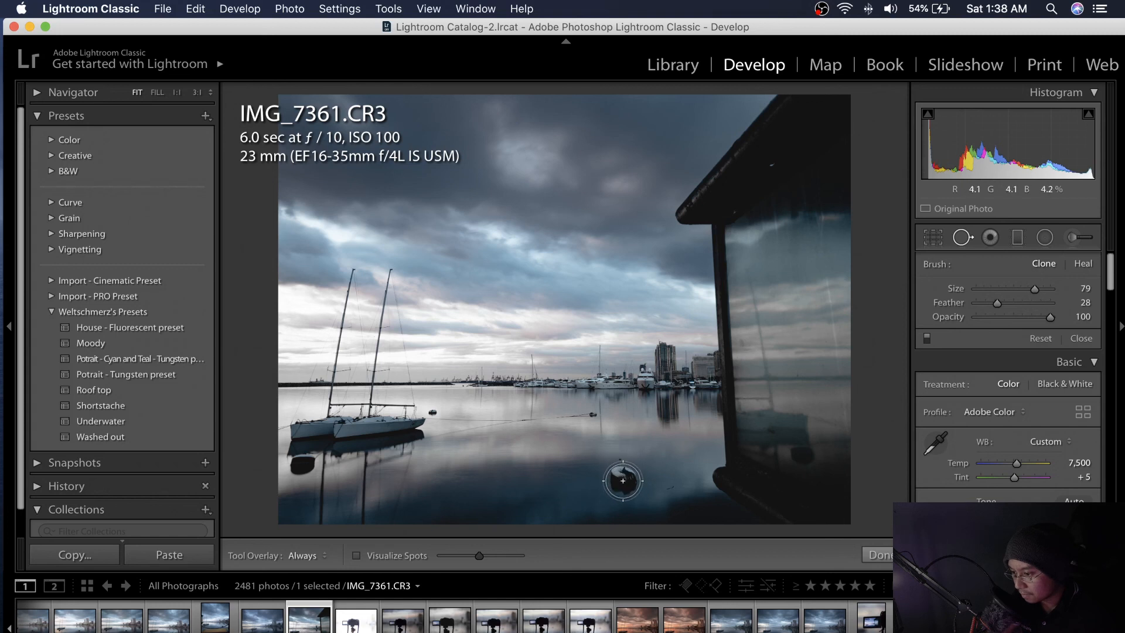
{"action": "left_click", "coordinate": [621, 480]}
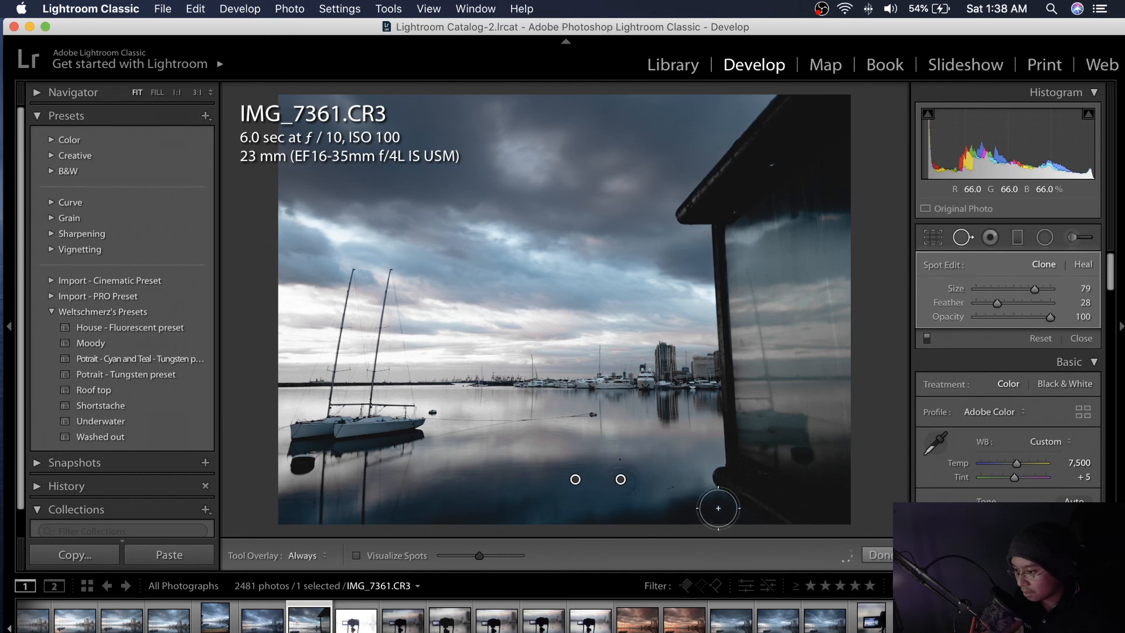
{"action": "left_click_drag", "start_coordinate": [576, 480], "coordinate": [657, 465]}
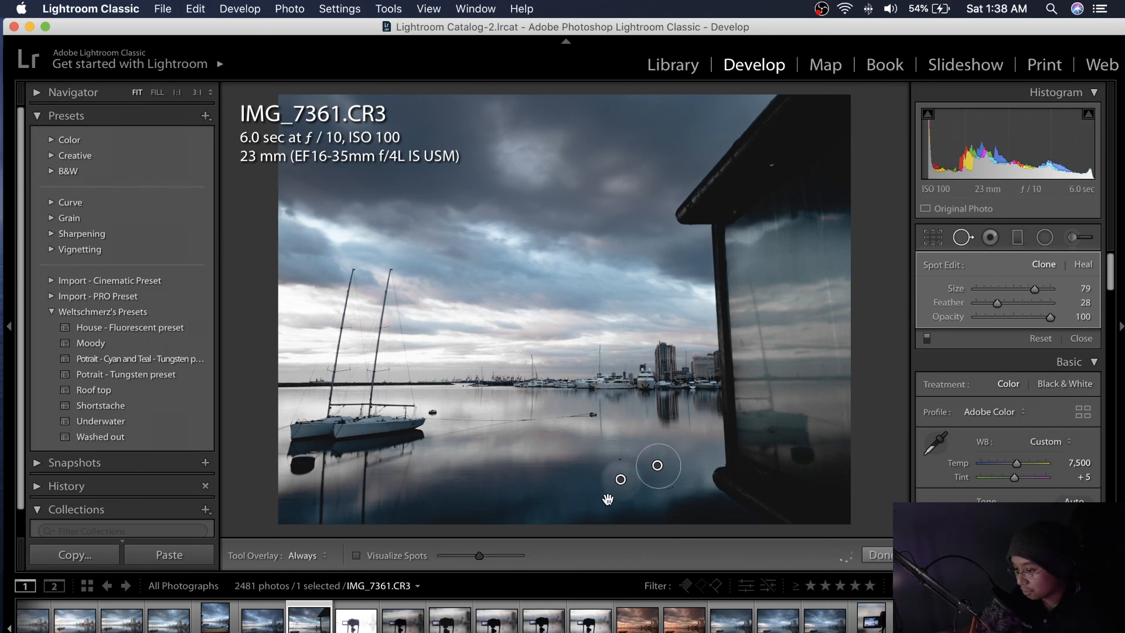
{"action": "key", "text": "Delete"}
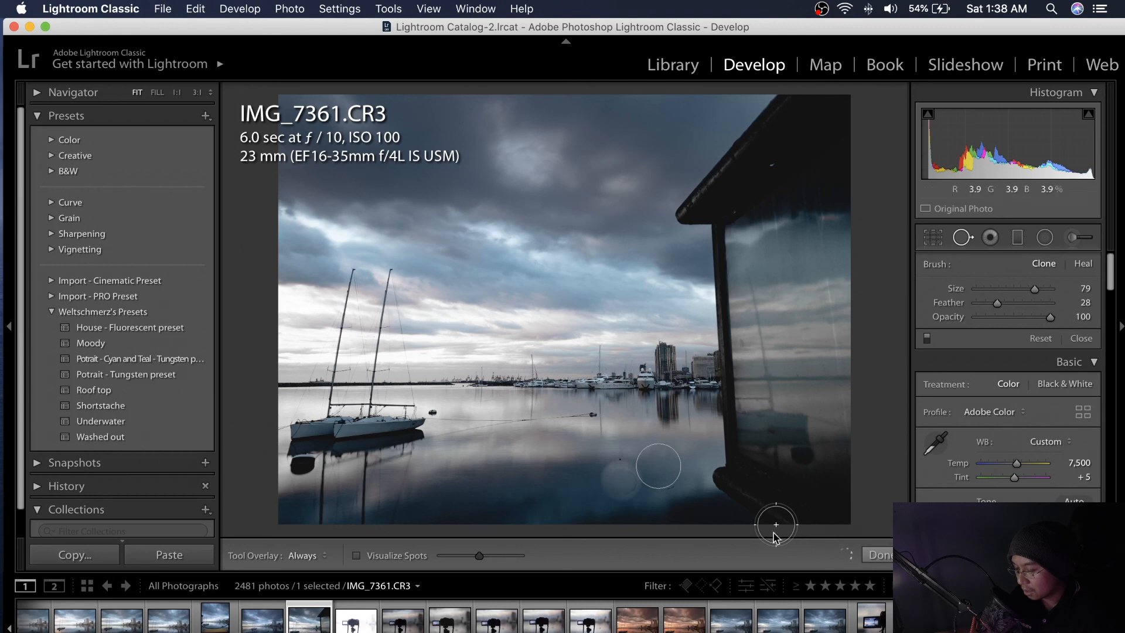
{"action": "left_click", "coordinate": [877, 554]}
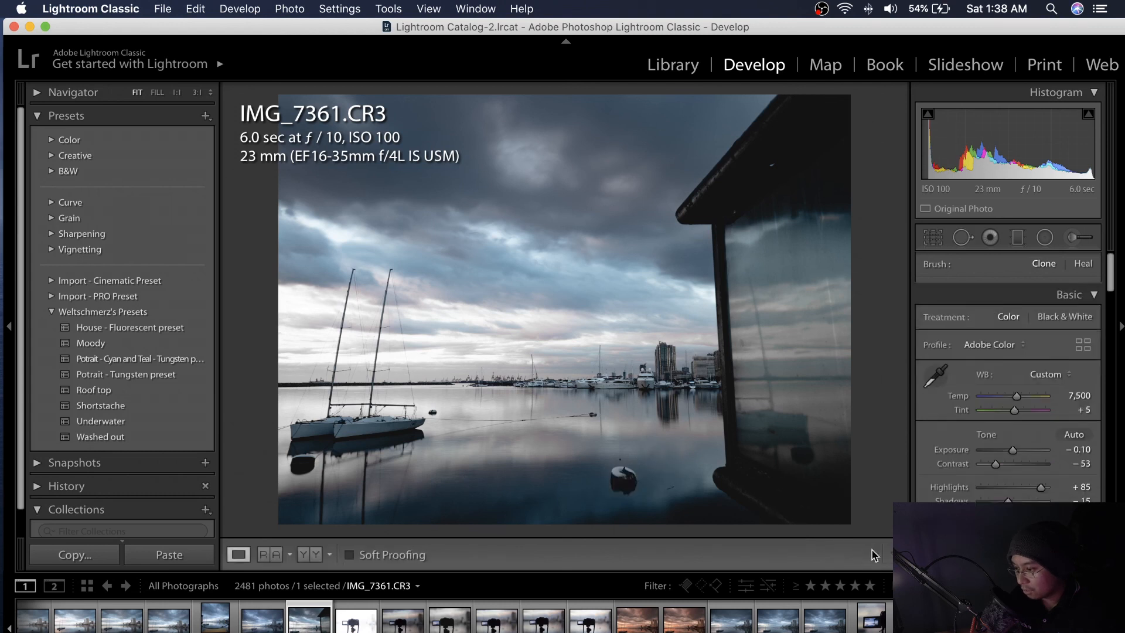
- Examine the edited photo against its original repeatedly in single view with the interface blacked out, and restore the normal display
{"action": "key", "text": "l"}
{"action": "key", "text": "l"}
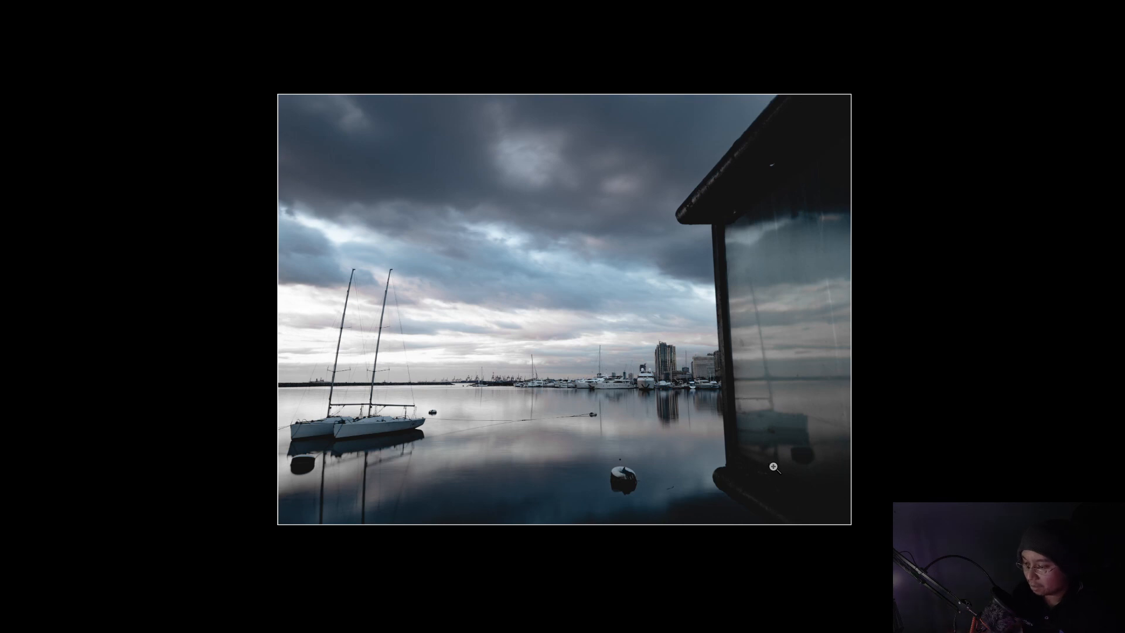
{"action": "key", "text": "backslash"}
{"action": "key", "text": "backslash"}
{"action": "key", "text": "backslash"}
{"action": "key", "text": "backslash"}
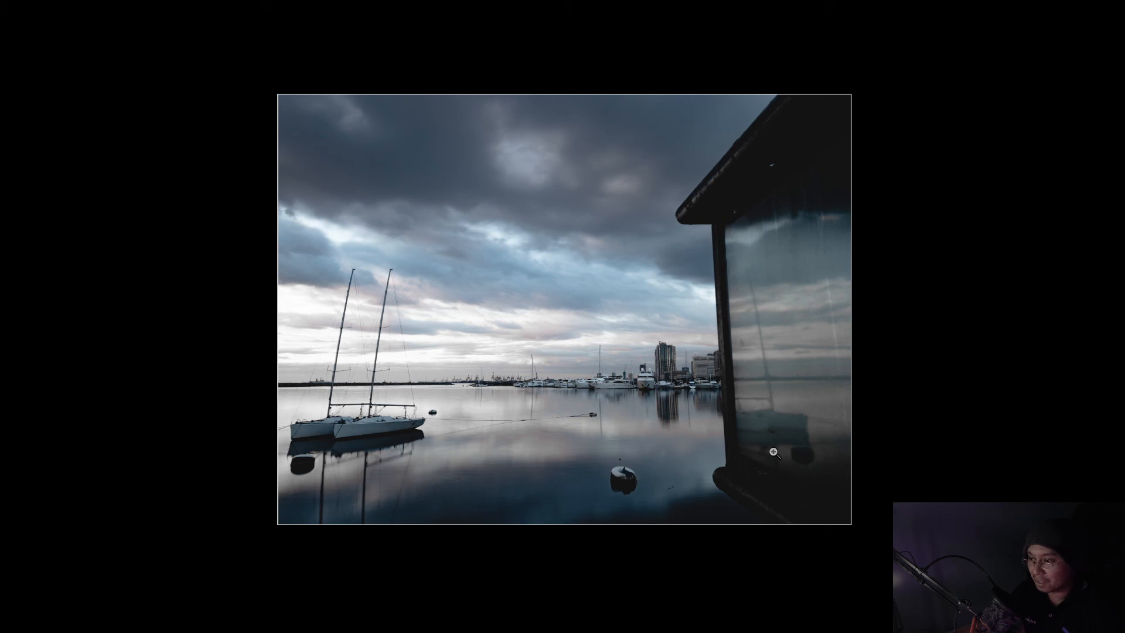
{"action": "key", "text": "backslash"}
{"action": "key", "text": "backslash"}
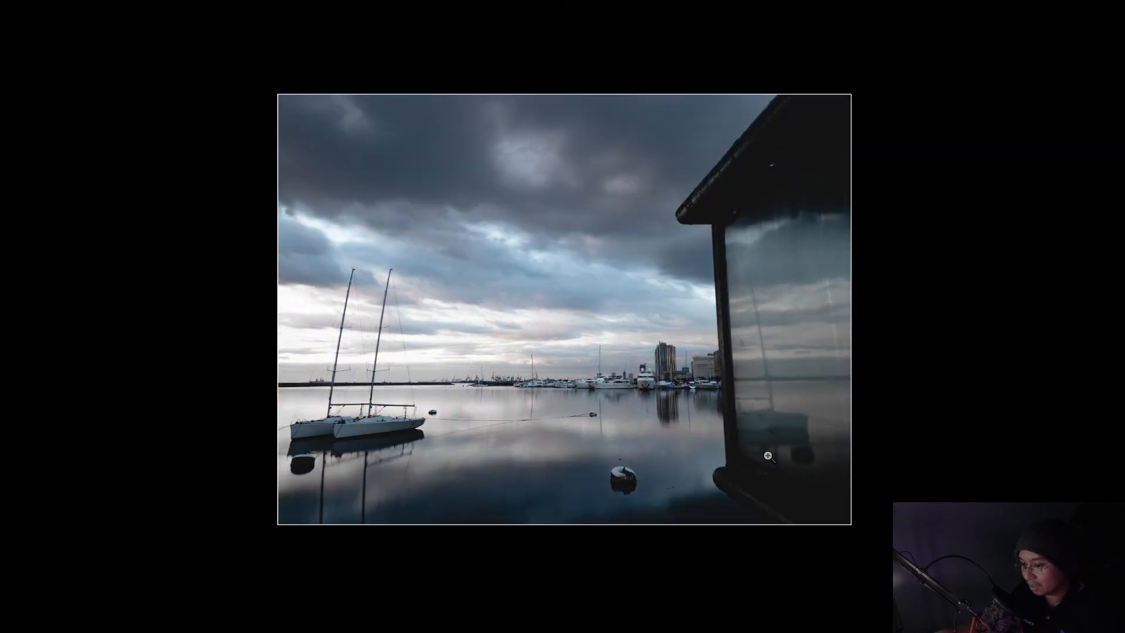
{"action": "key", "text": "backslash"}
{"action": "key", "text": "backslash"}
{"action": "key", "text": "backslash"}
{"action": "key", "text": "backslash"}
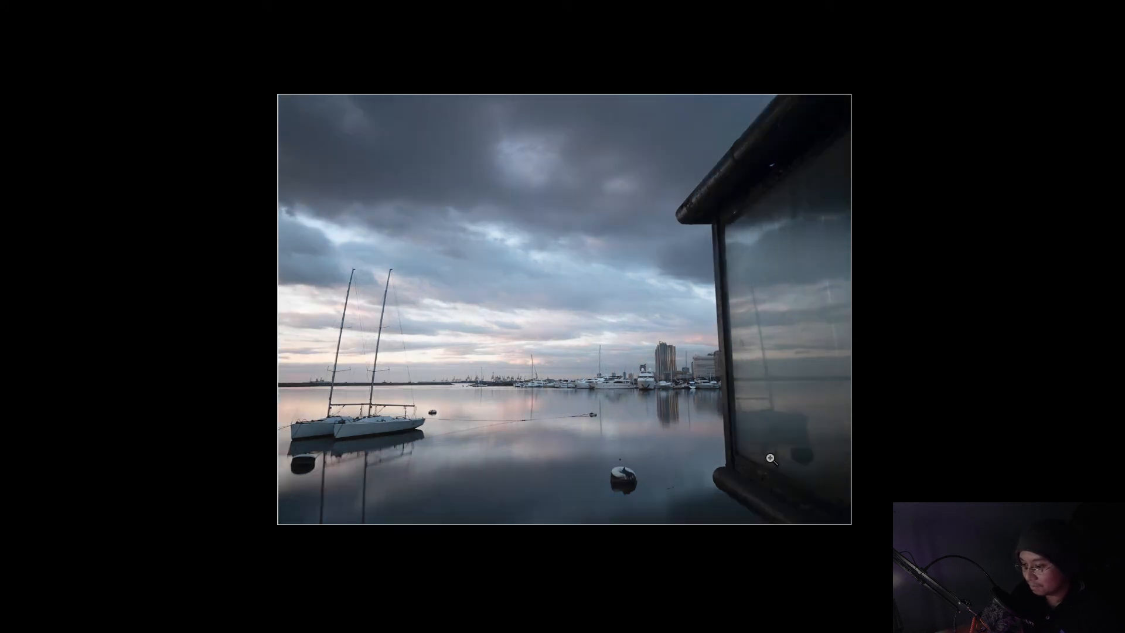
{"action": "key", "text": "l"}
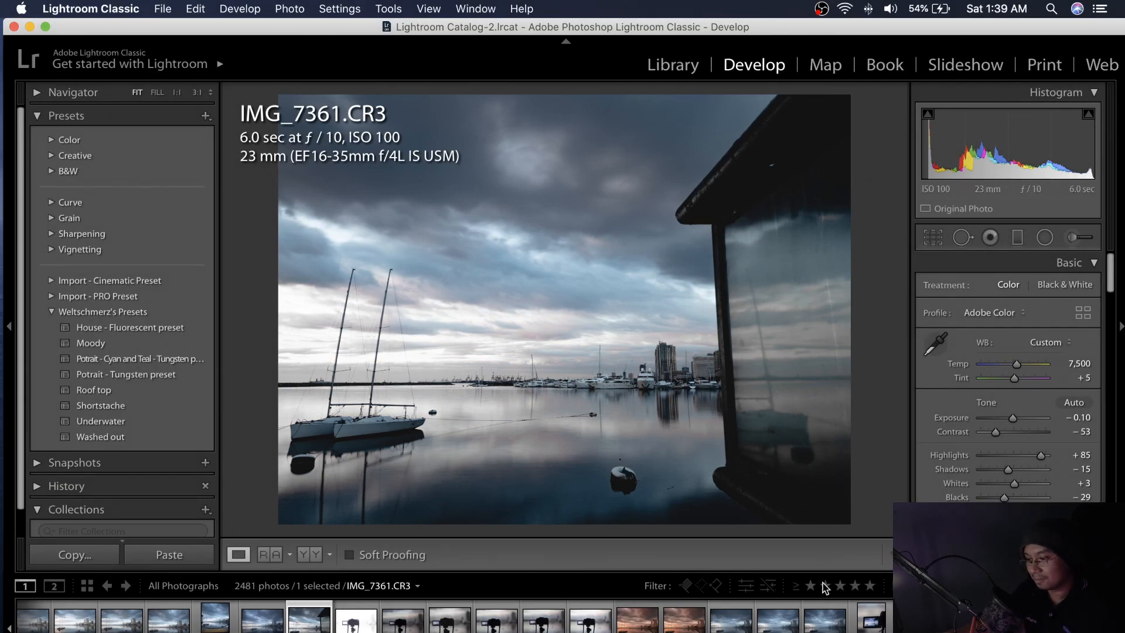
{"action": "key", "text": "super+Tab"}
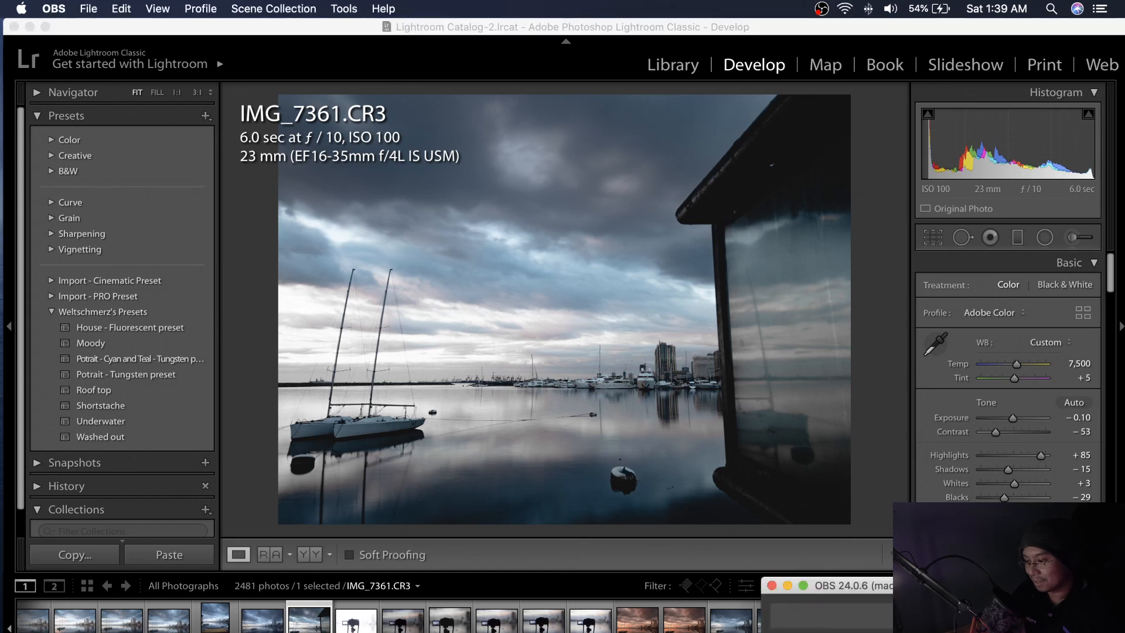